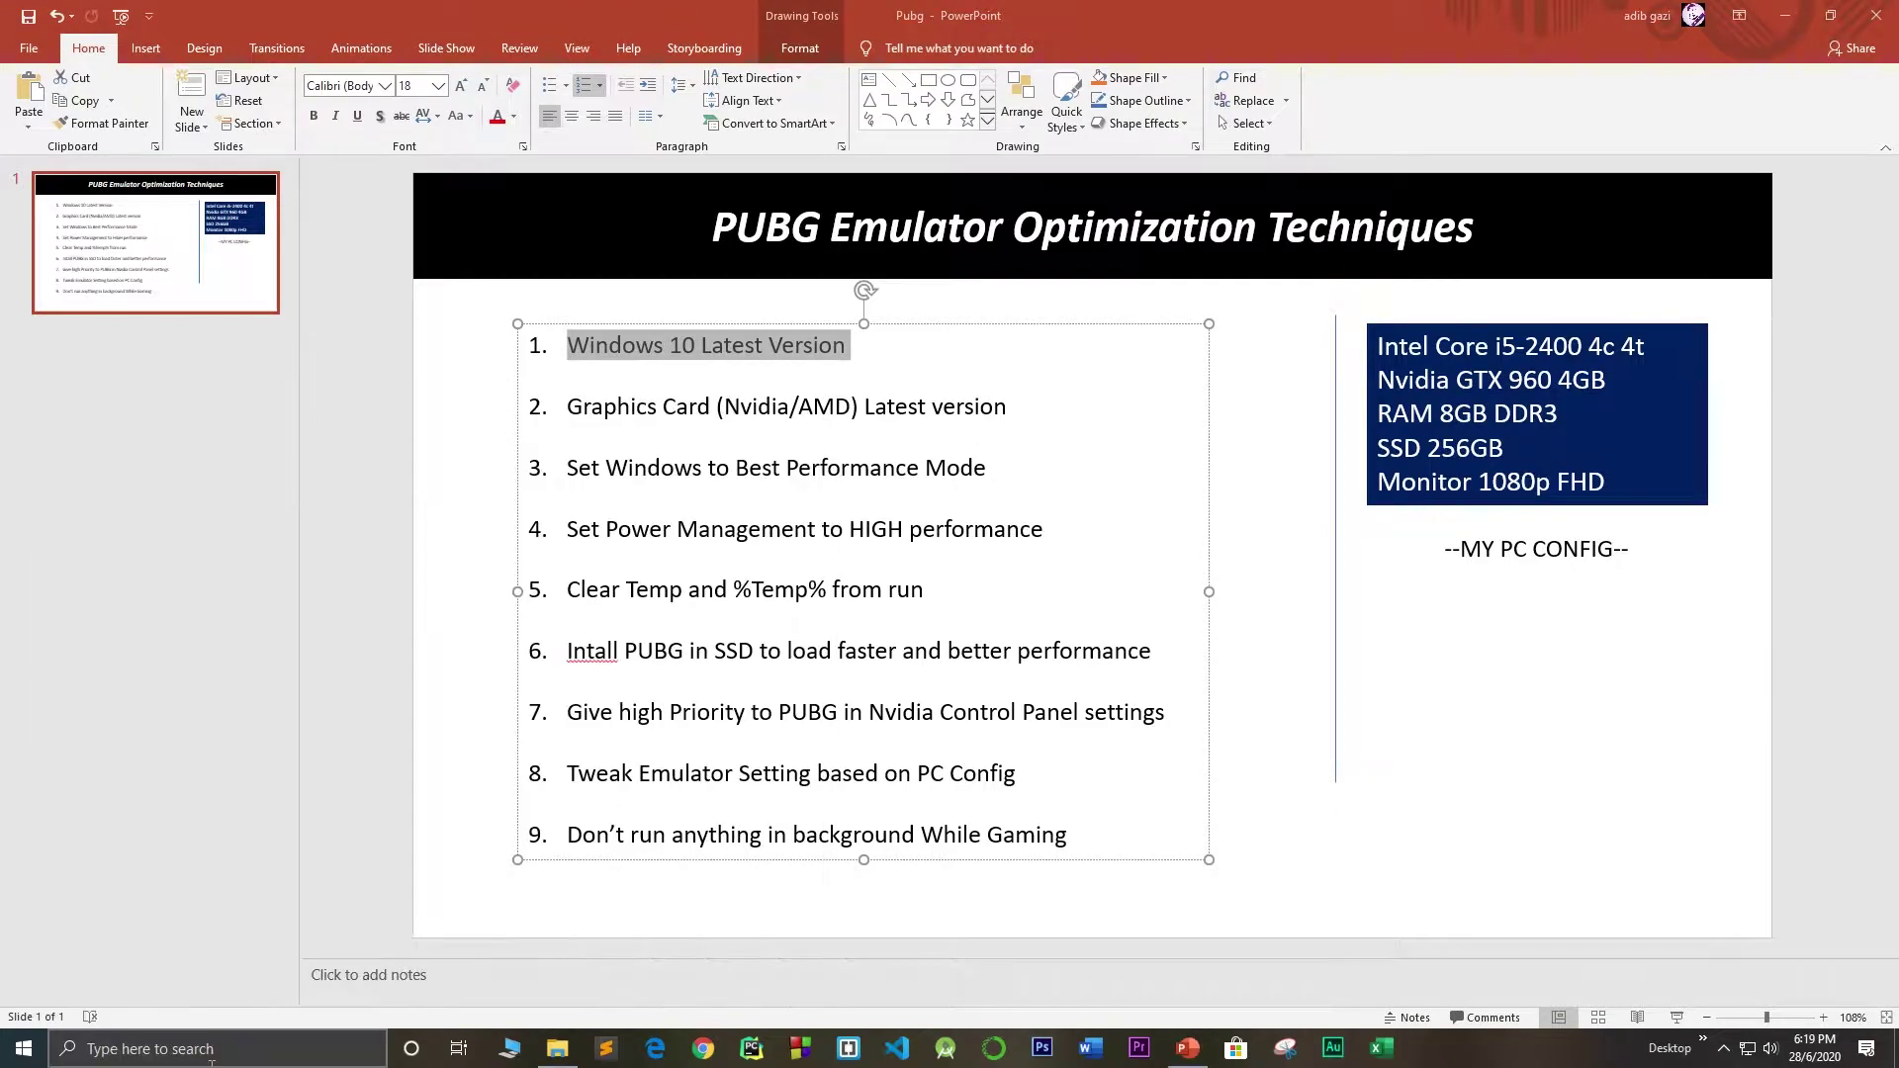
Check the installed Windows version by running winver in Command Prompt, and close both windows when done
type("cmd")
key("Return")
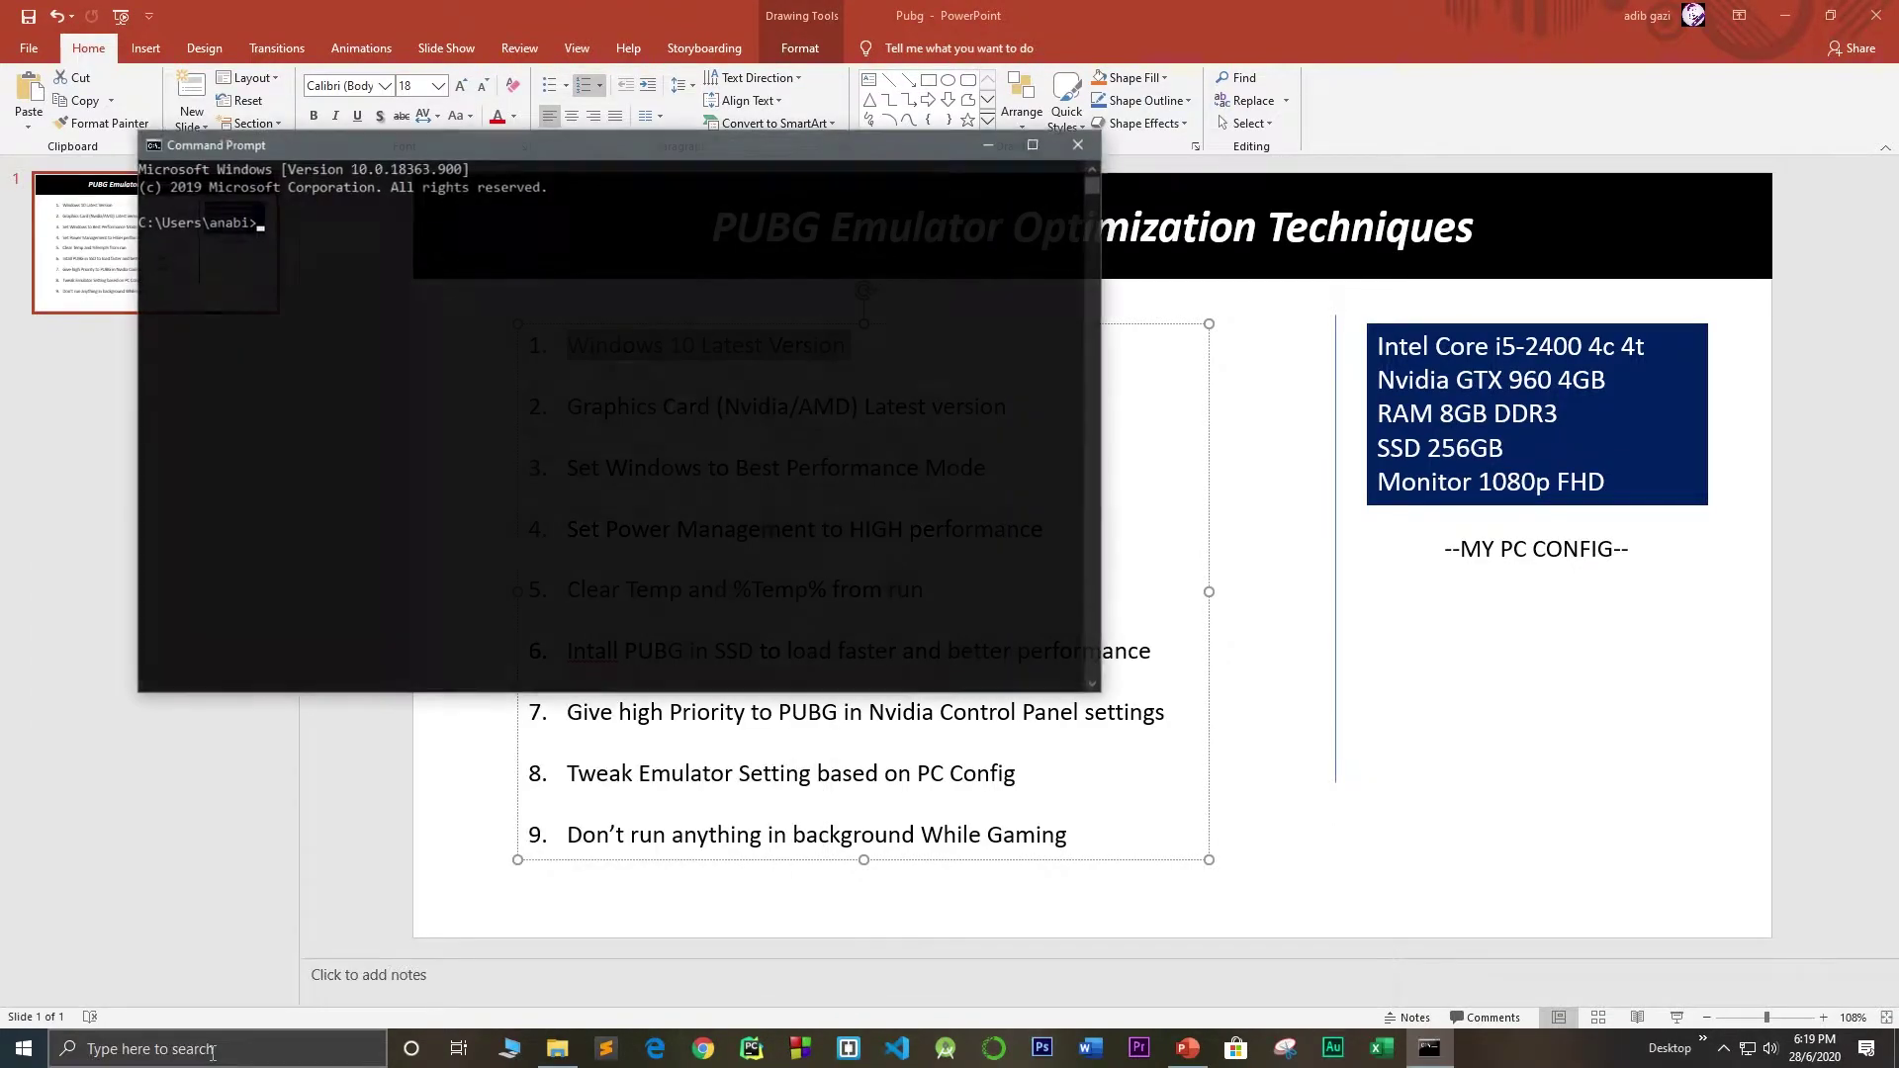
type("winver")
key("Return")
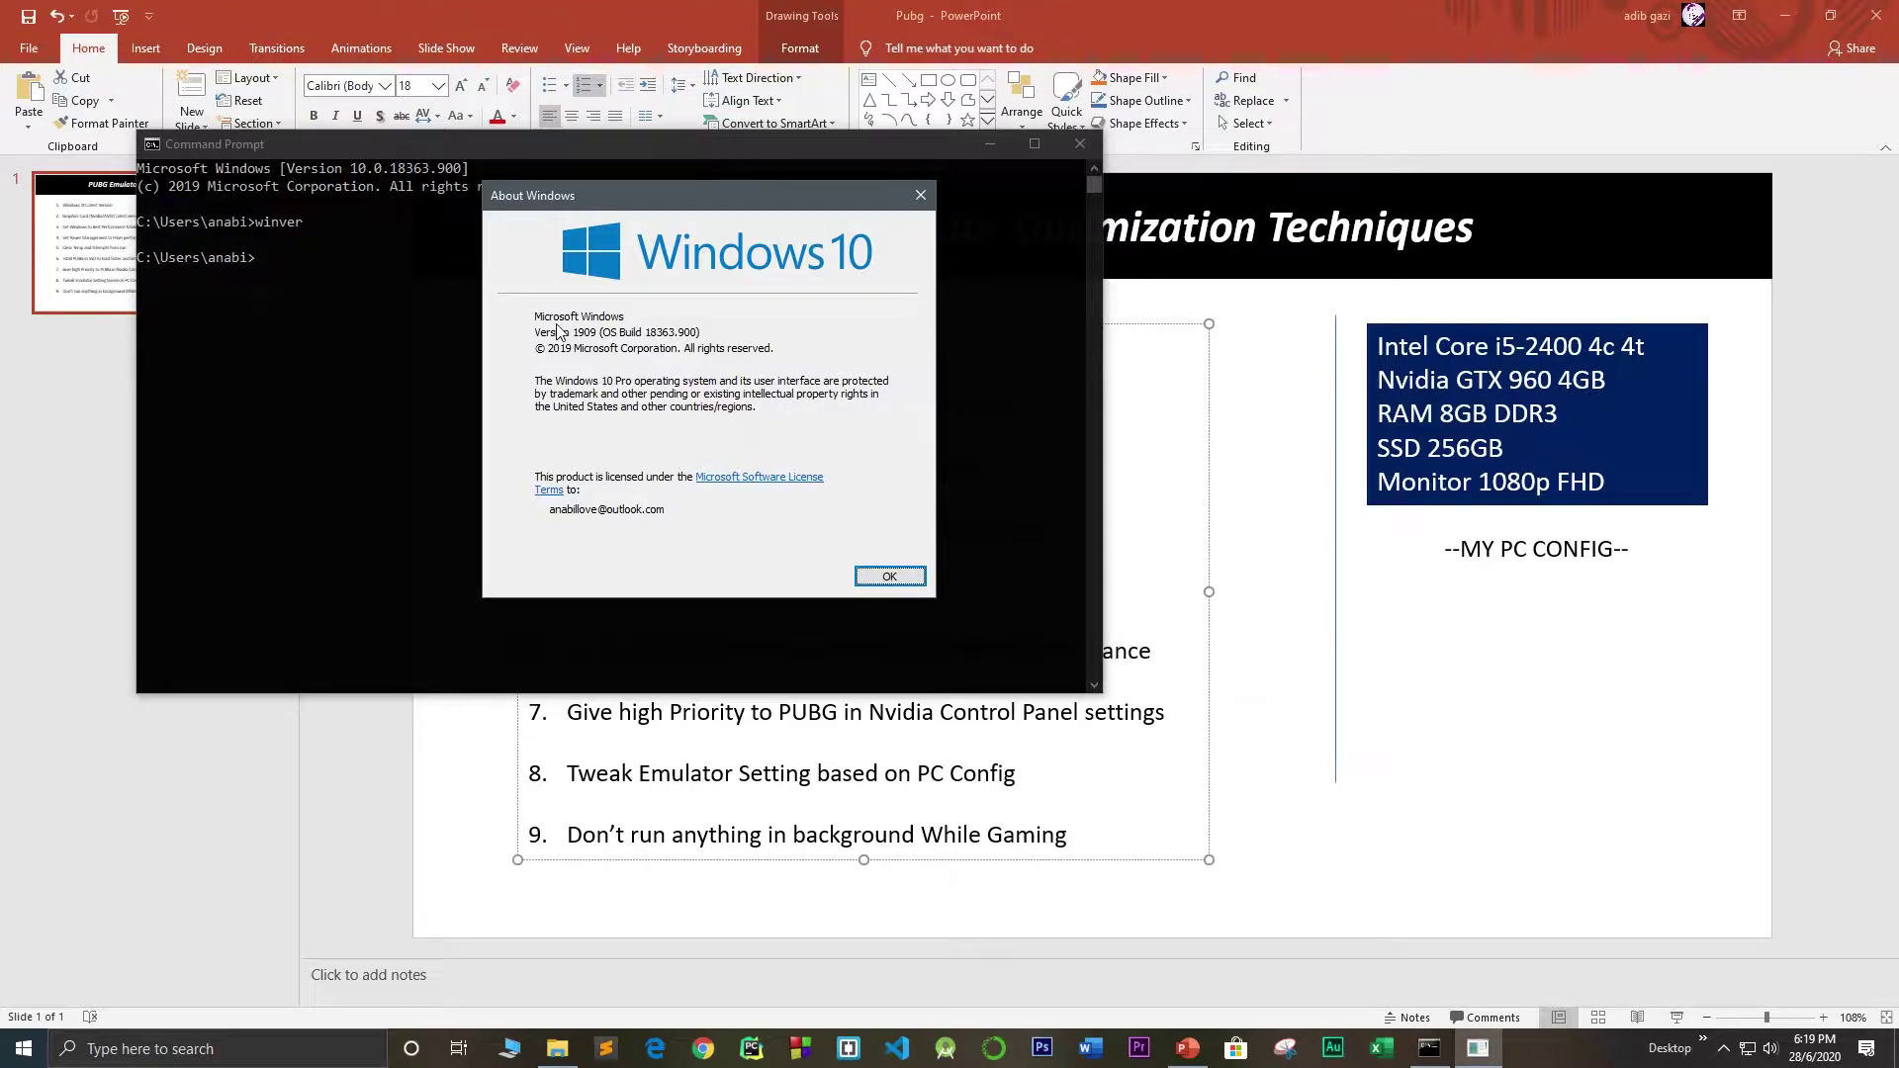
left_click(920, 196)
left_click(1080, 144)
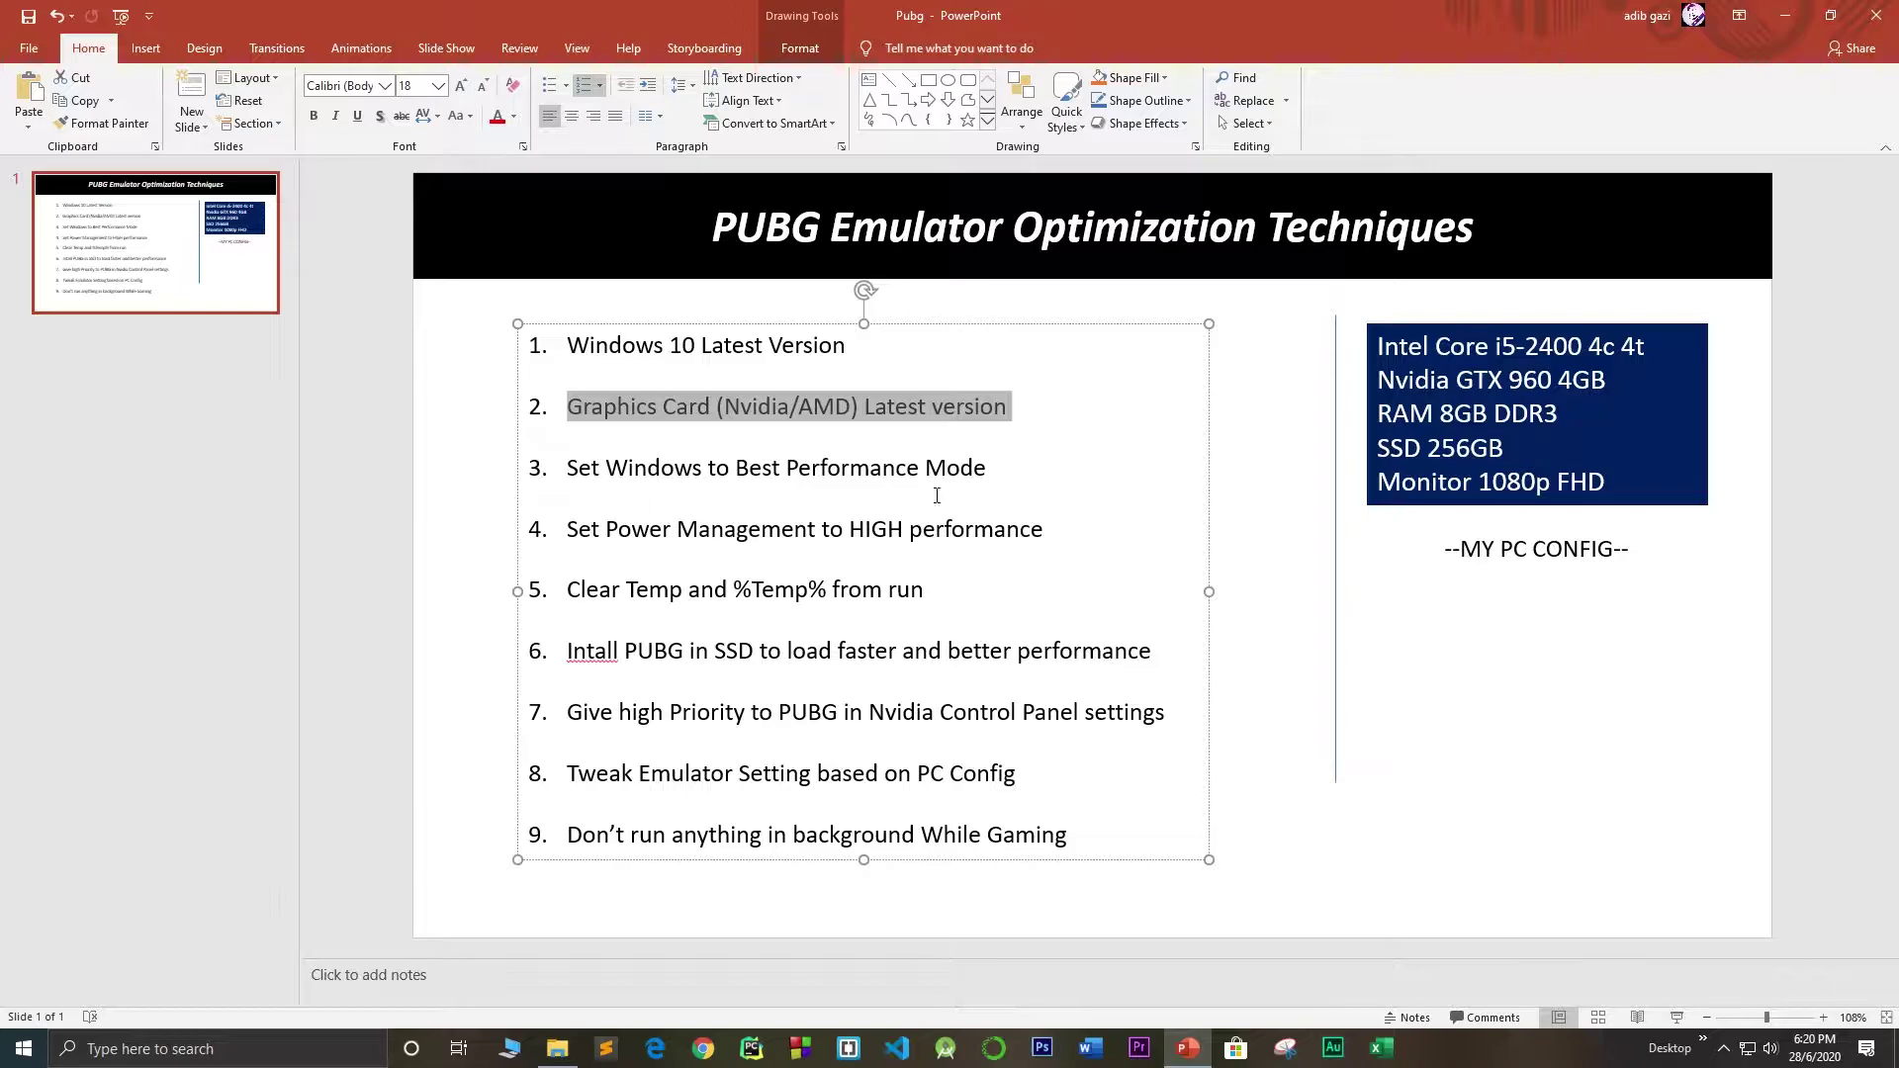
Highlight the slide's third technique and open the advanced System Properties from This PC's properties in File Explorer
left_click_drag(559, 472, 997, 469)
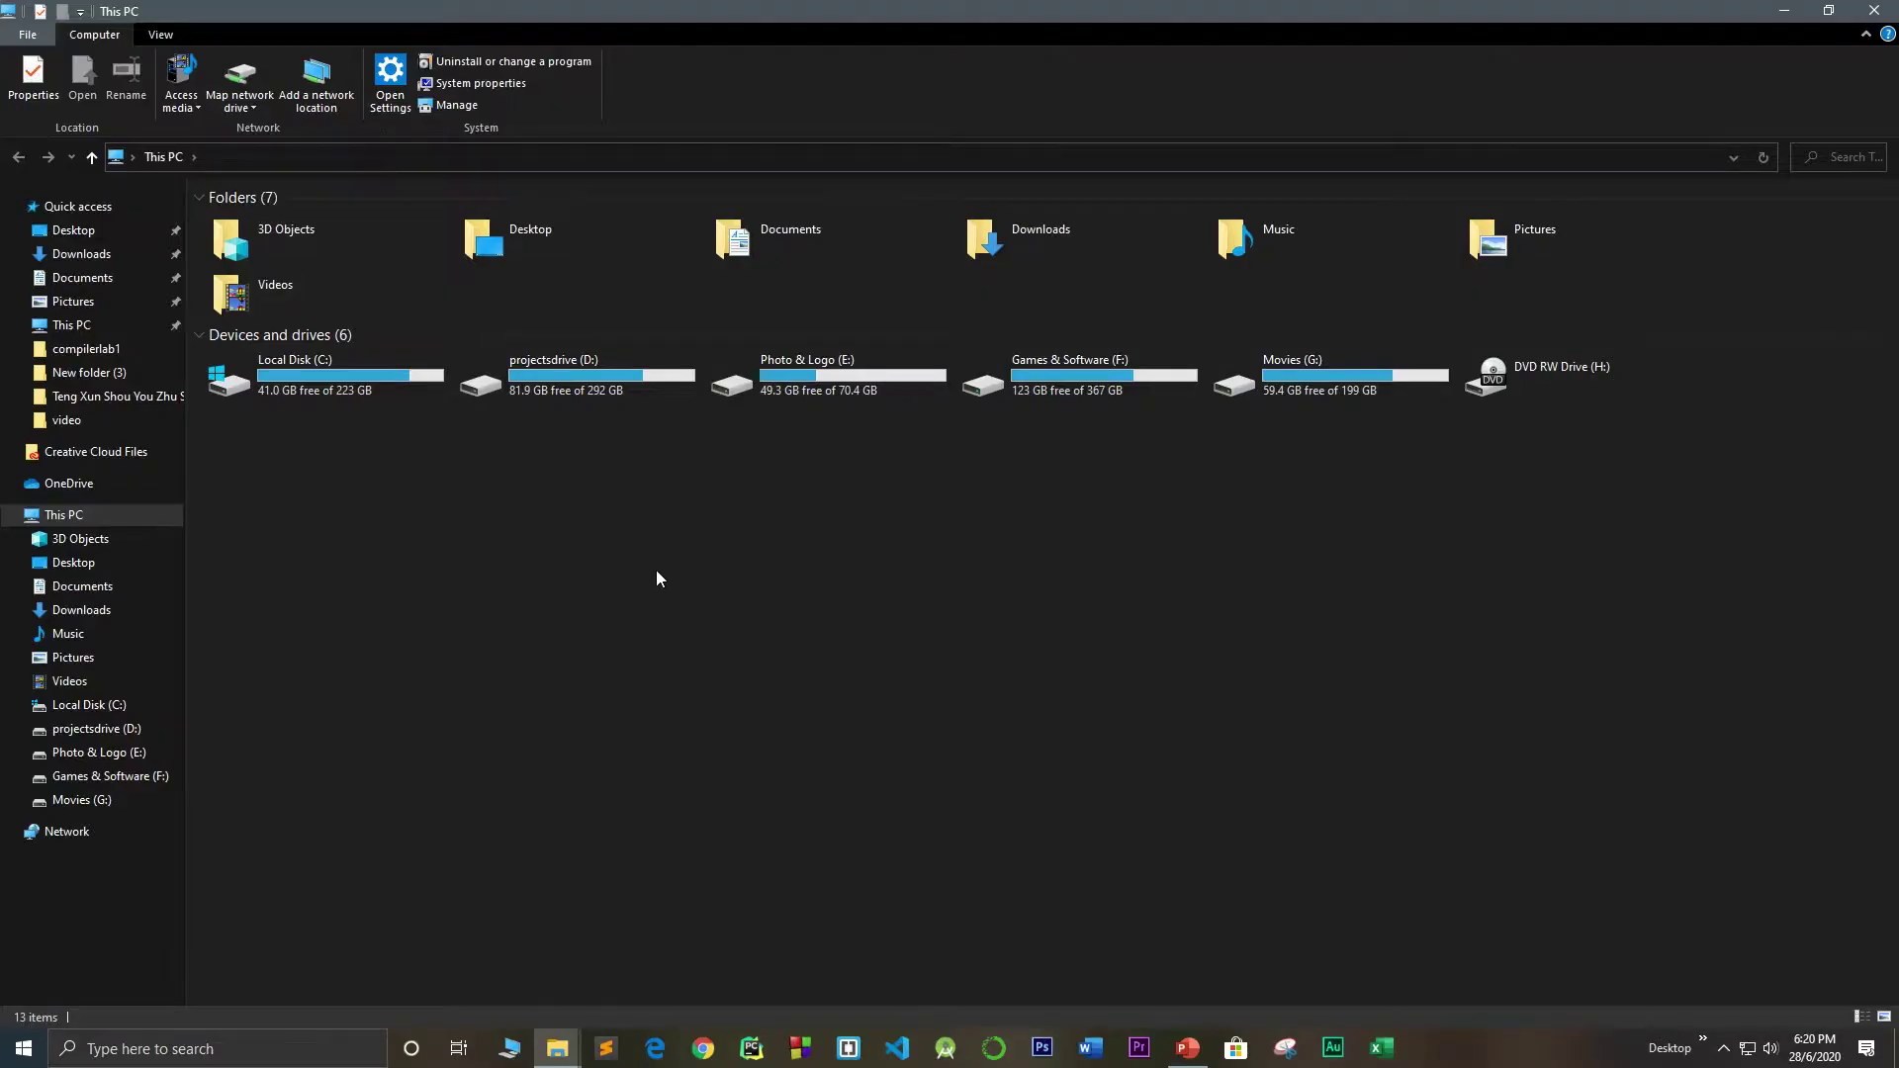
right_click(655, 571)
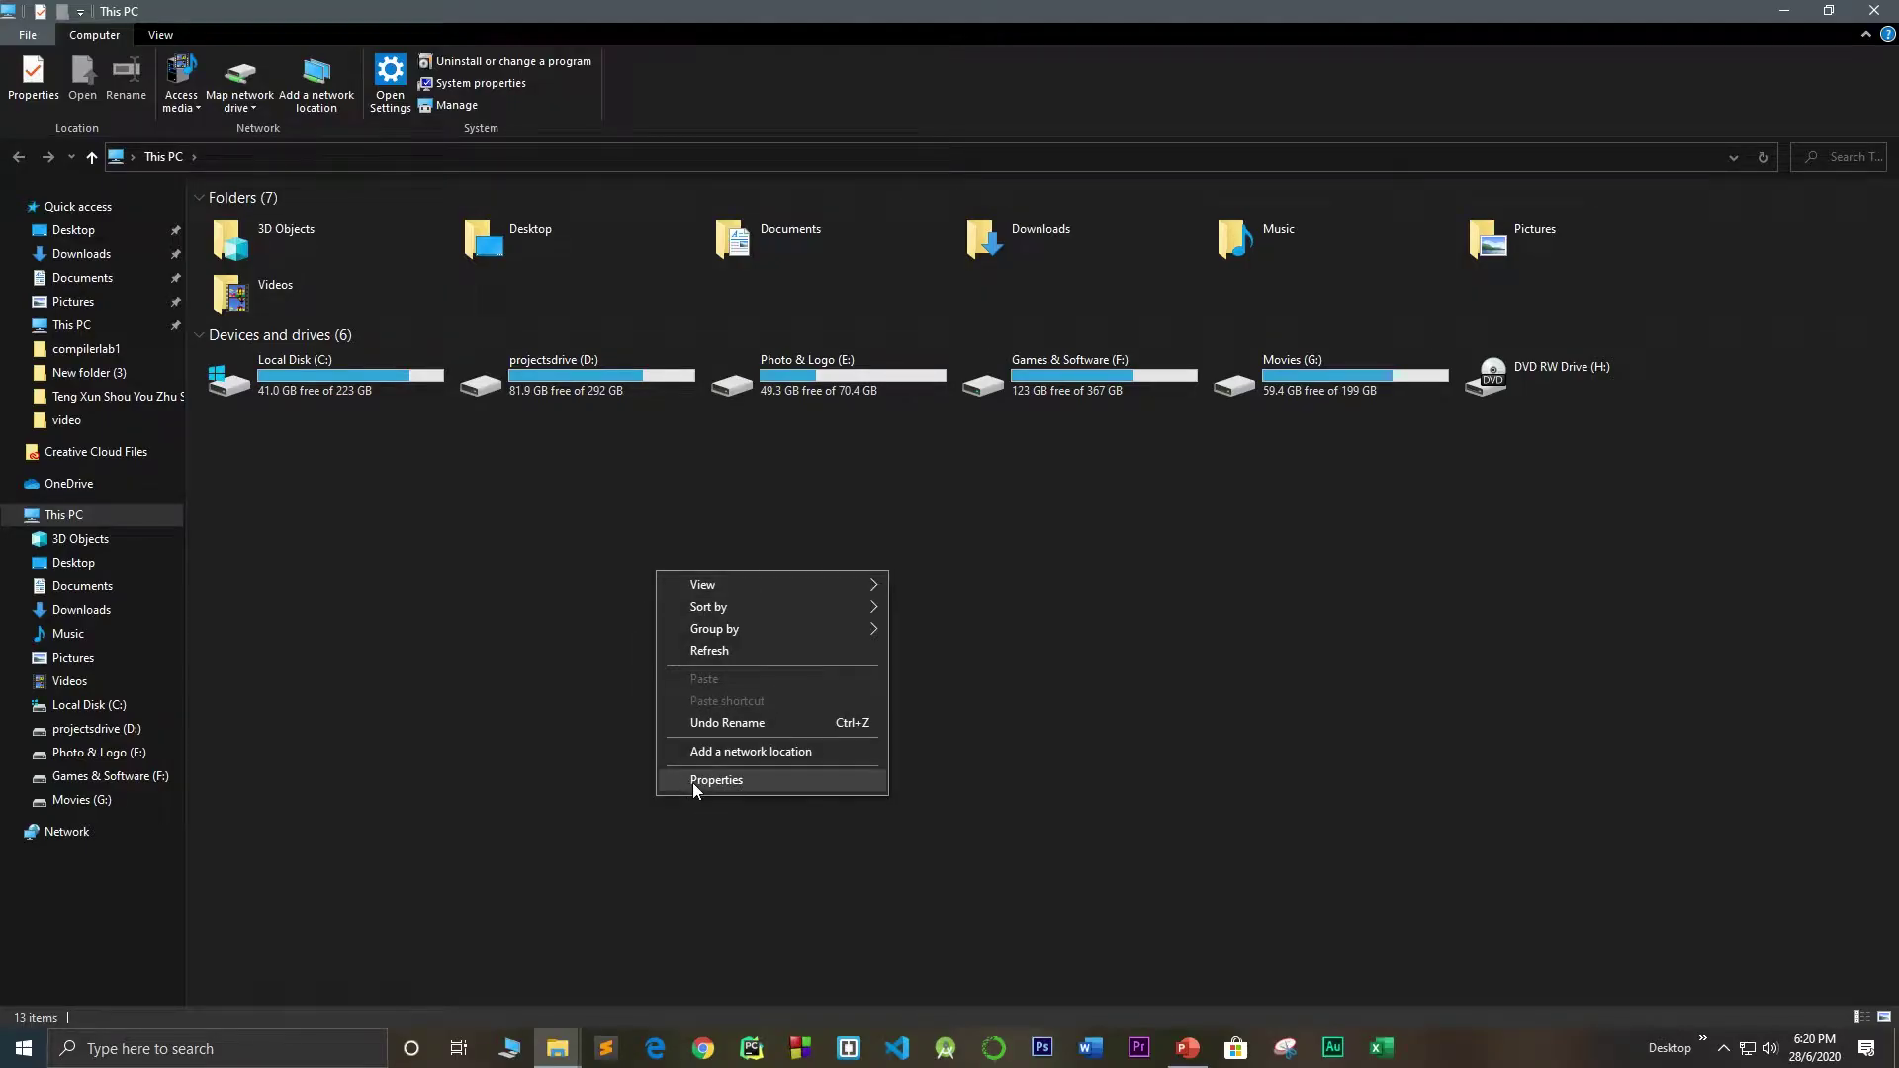
left_click(714, 782)
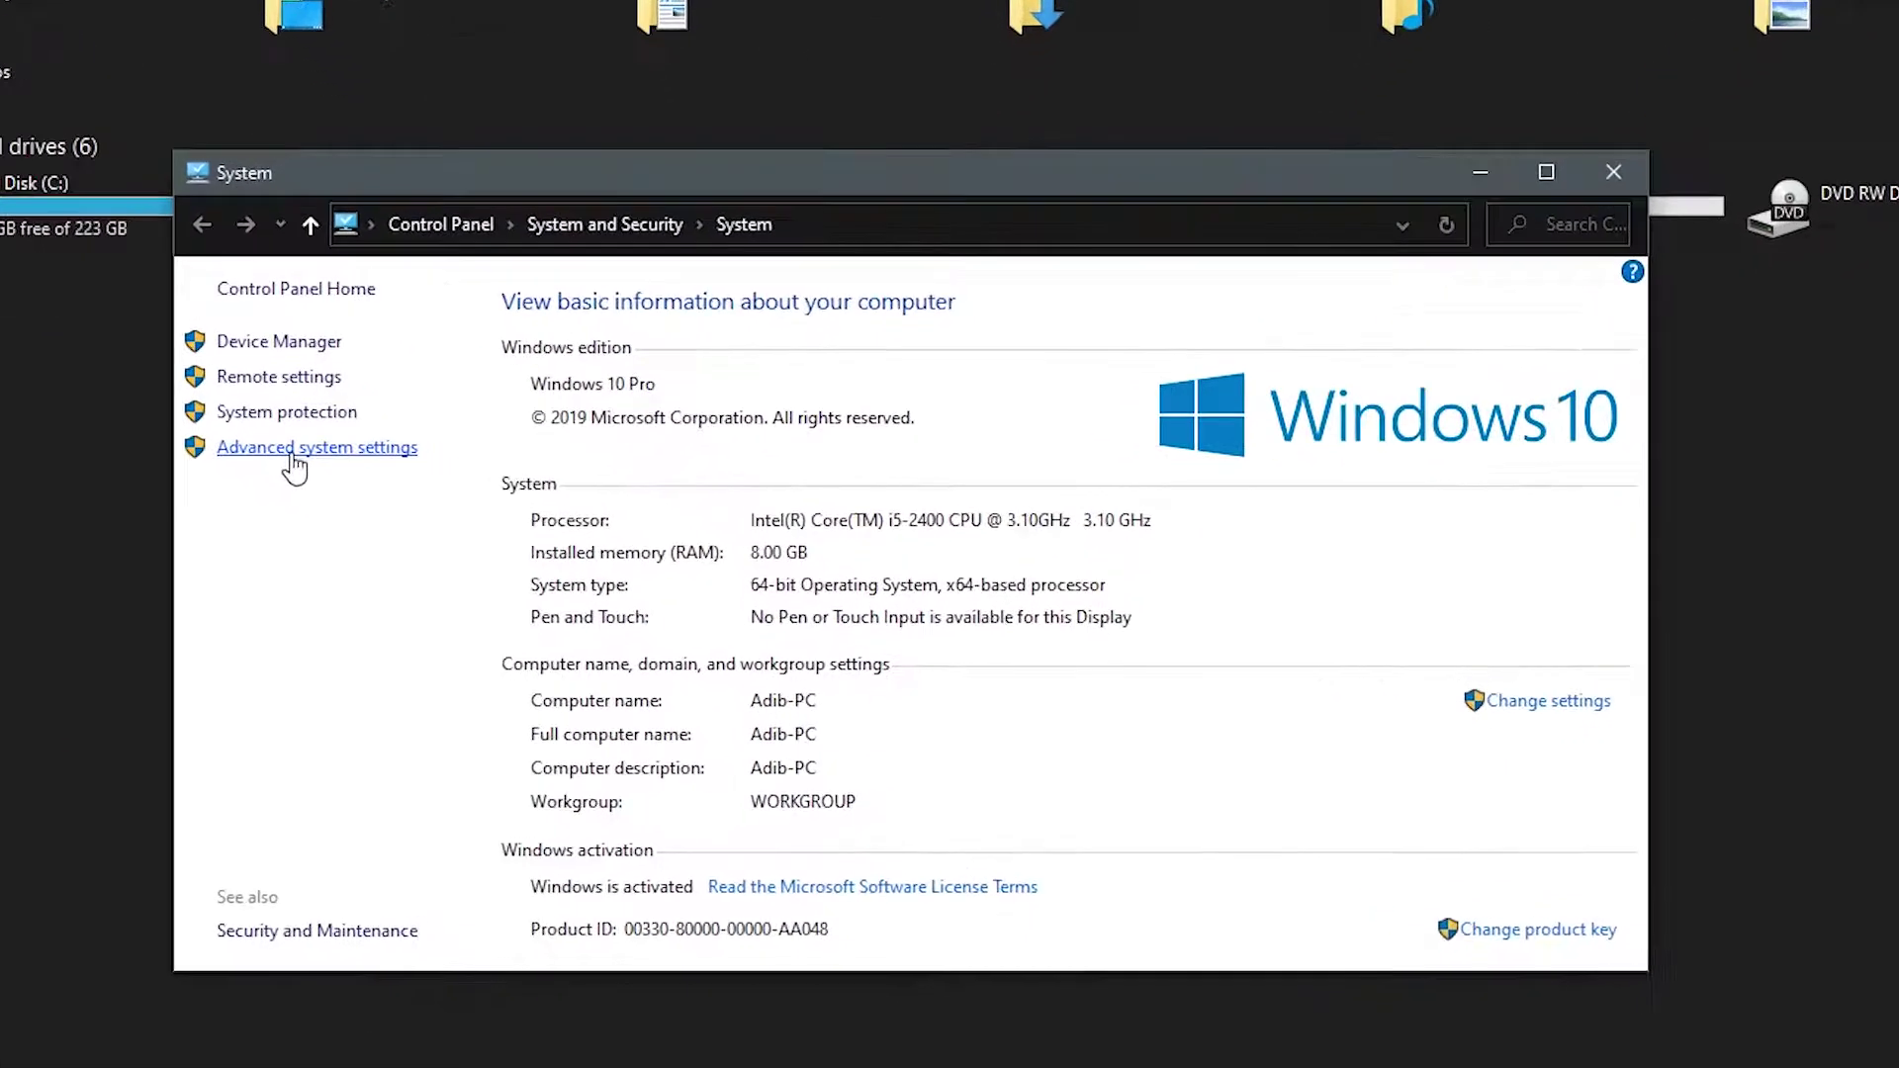
left_click(484, 540)
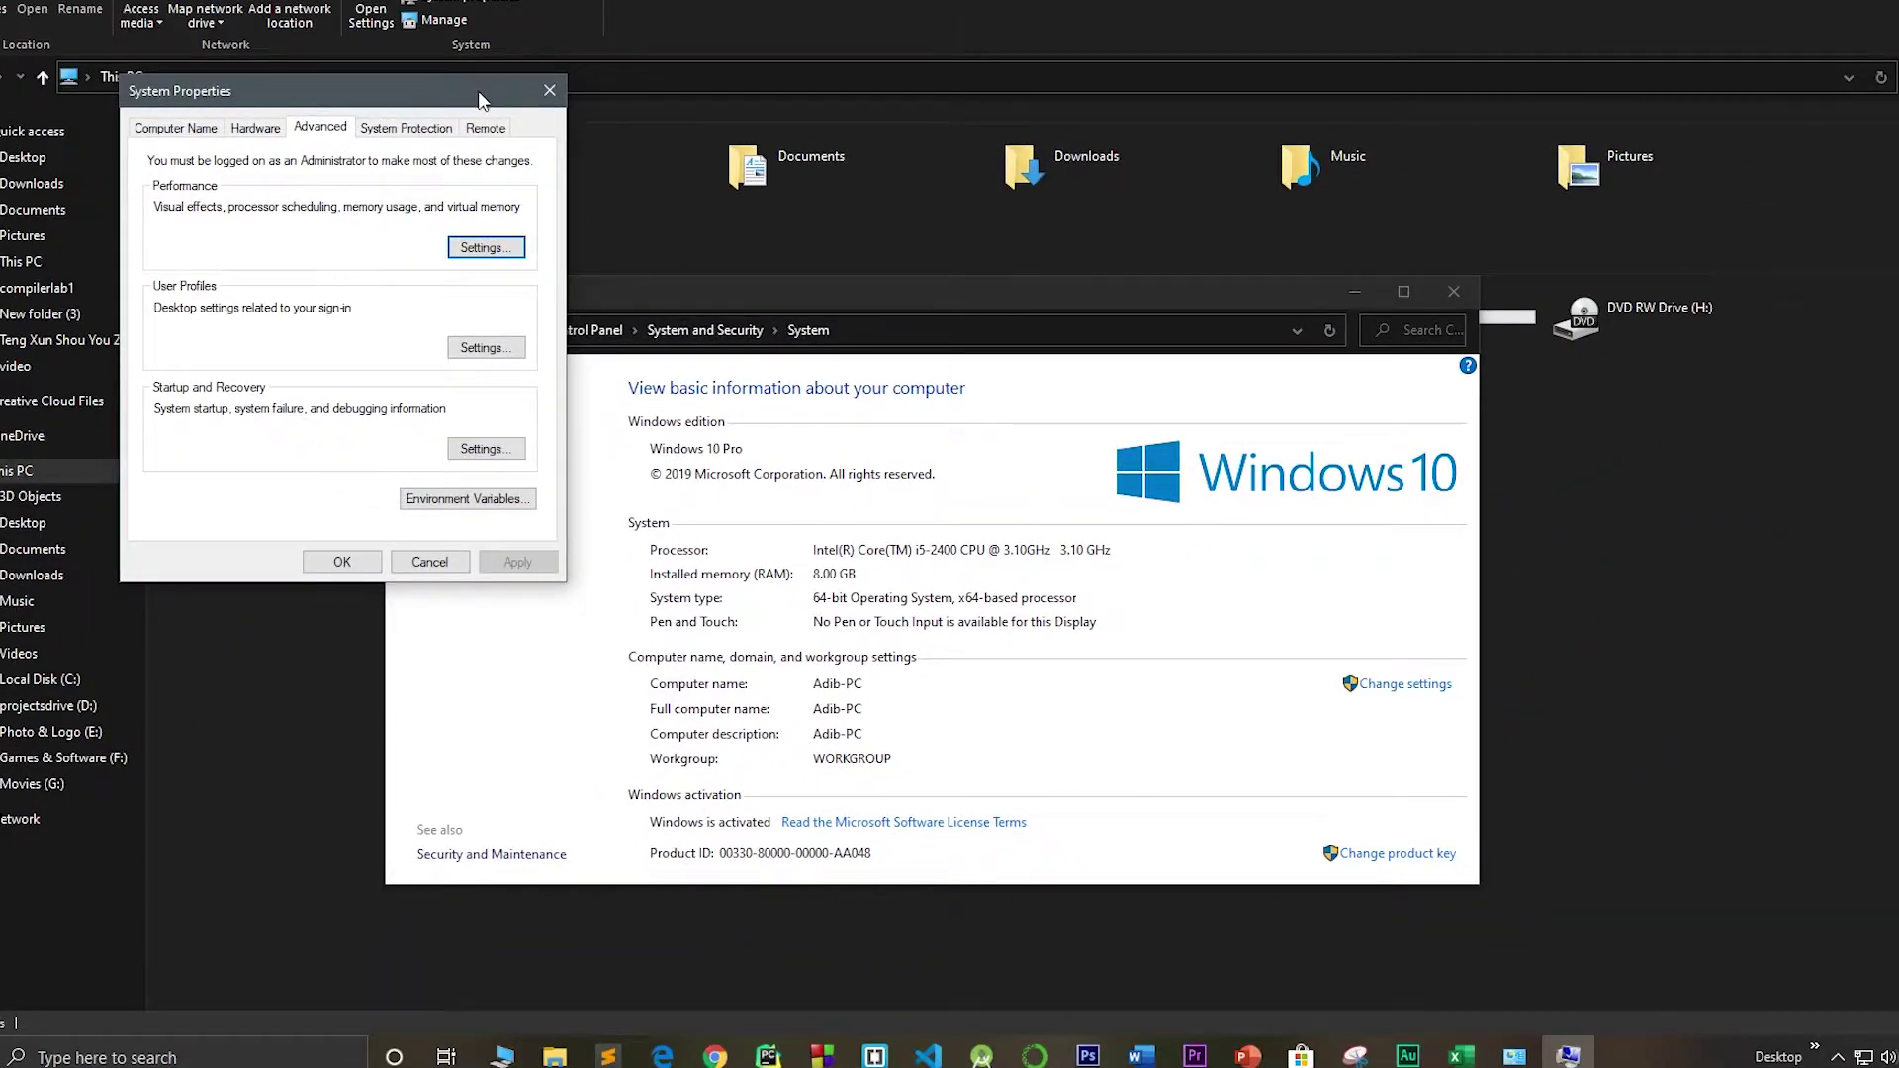
left_click_drag(481, 99, 1277, 311)
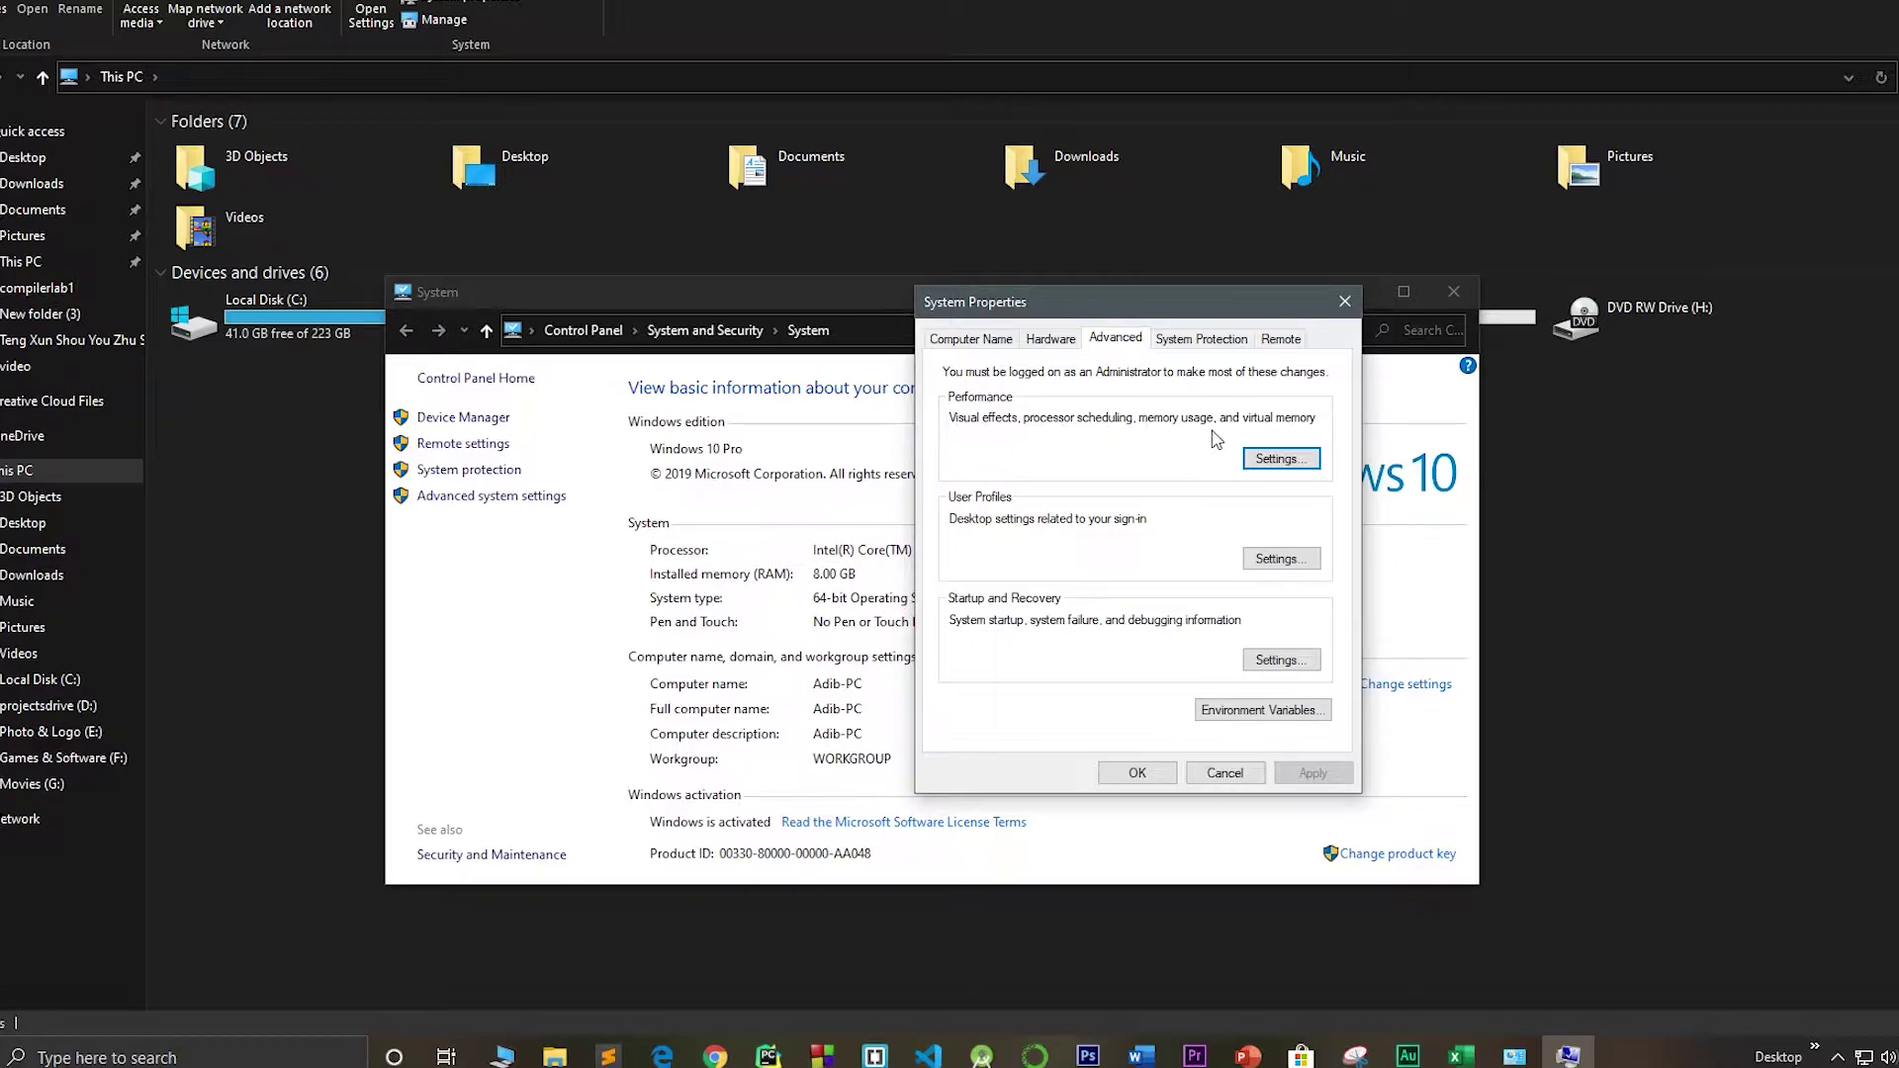
Set the Windows visual effects to "Adjust for best performance" in Performance Options and apply the change
left_click(1269, 454)
left_click_drag(1130, 395, 898, 286)
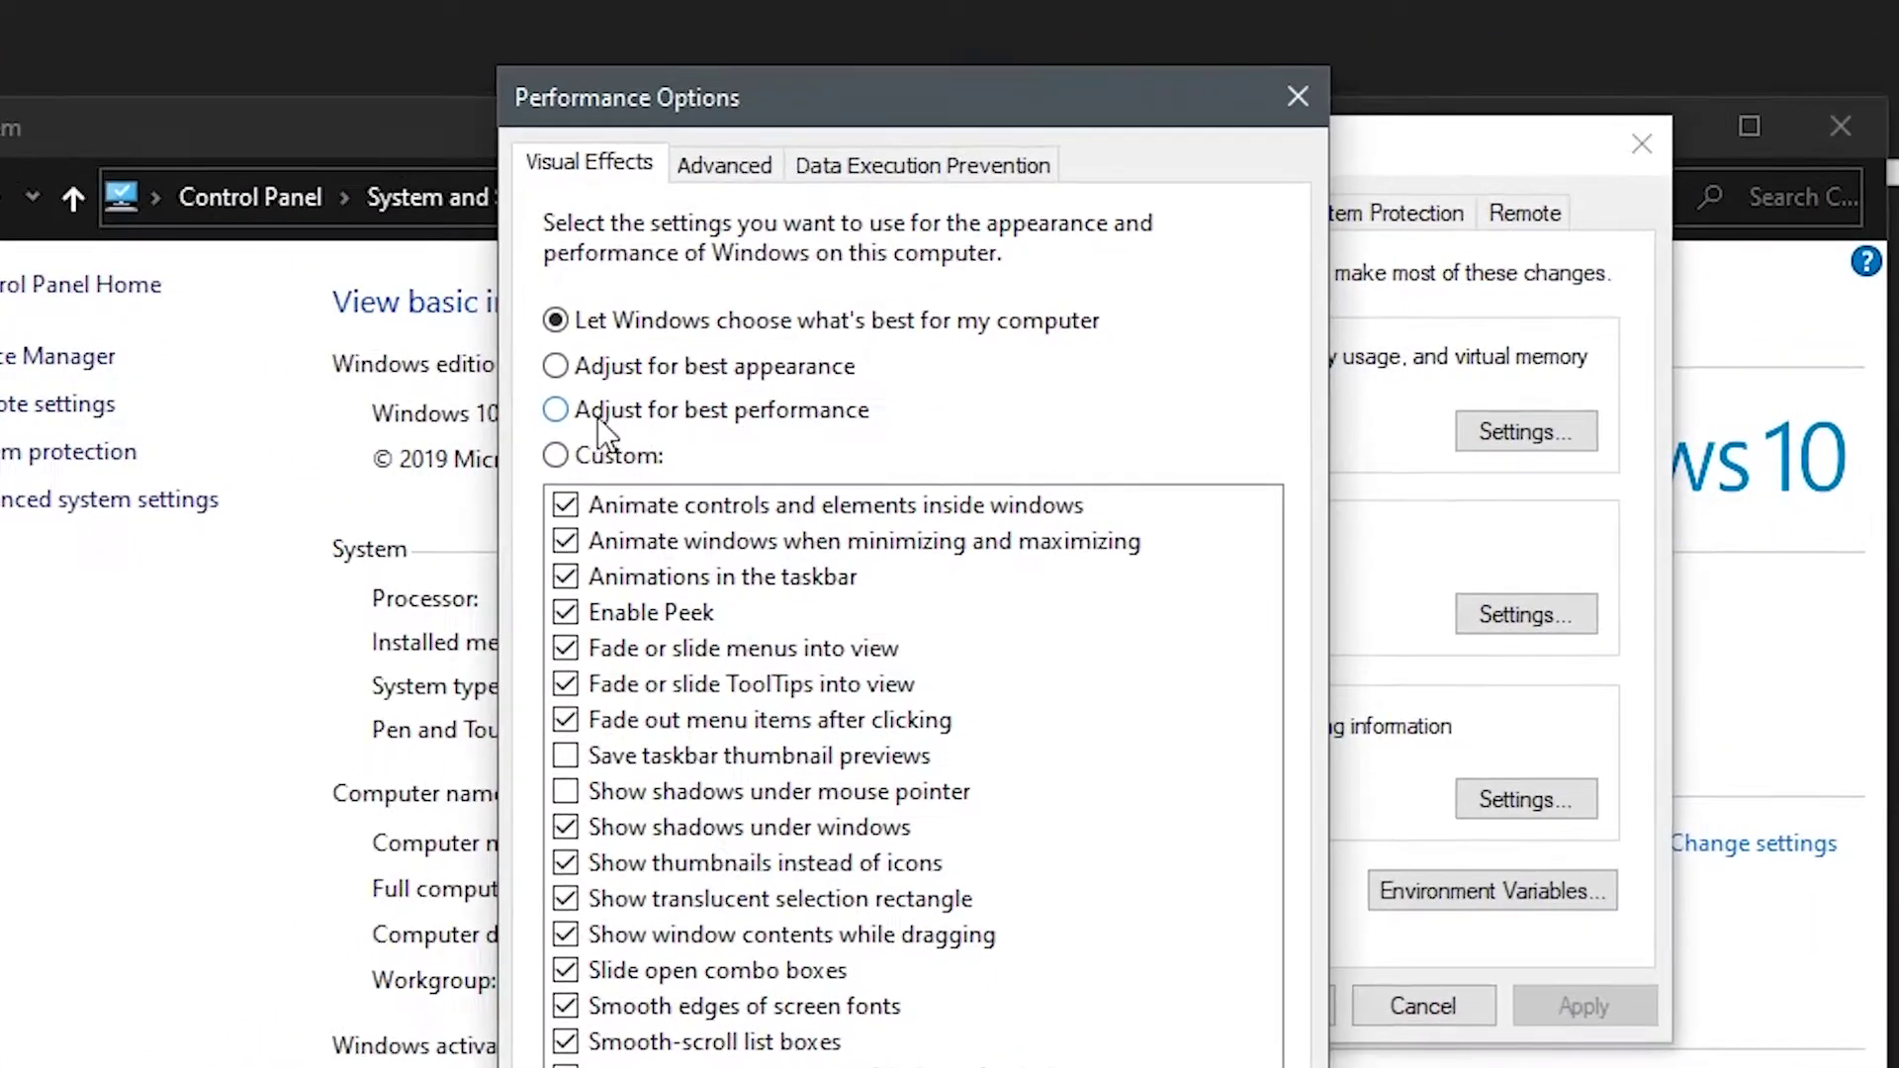
left_click(555, 409)
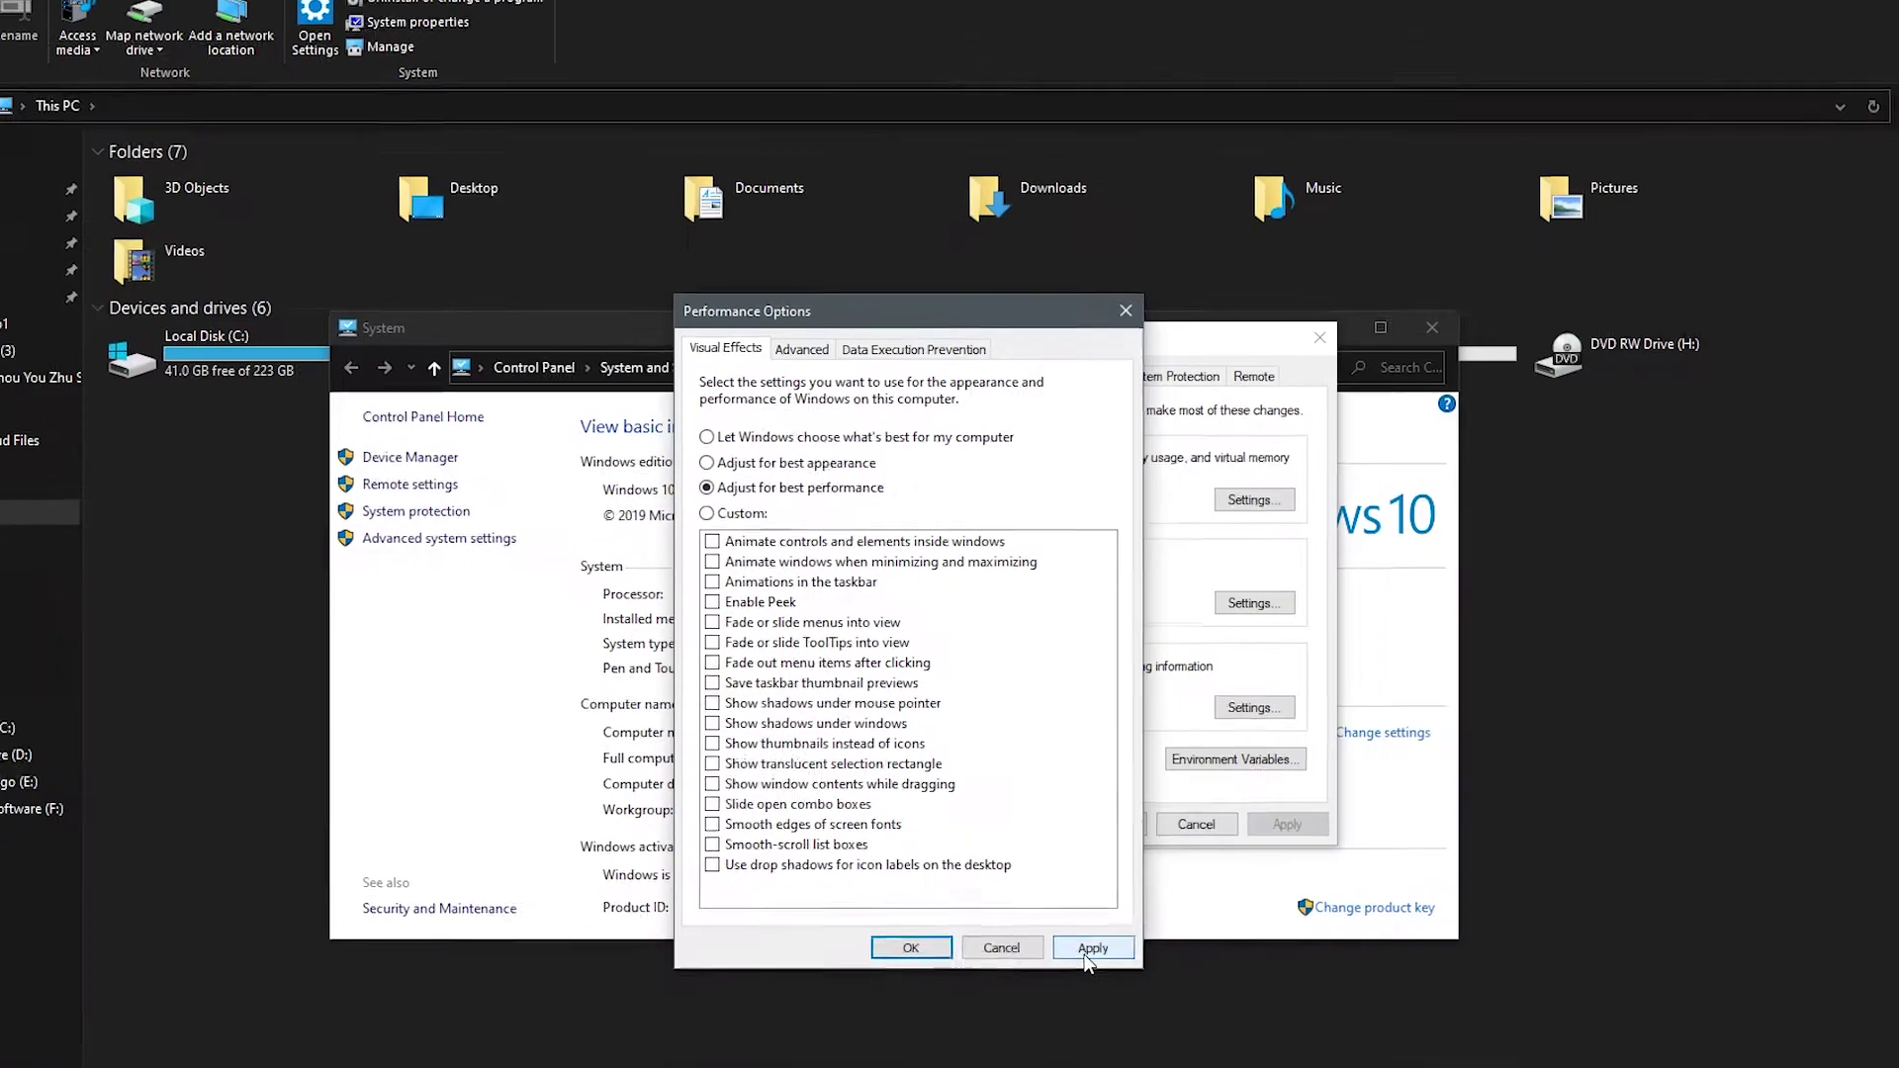
left_click(1083, 947)
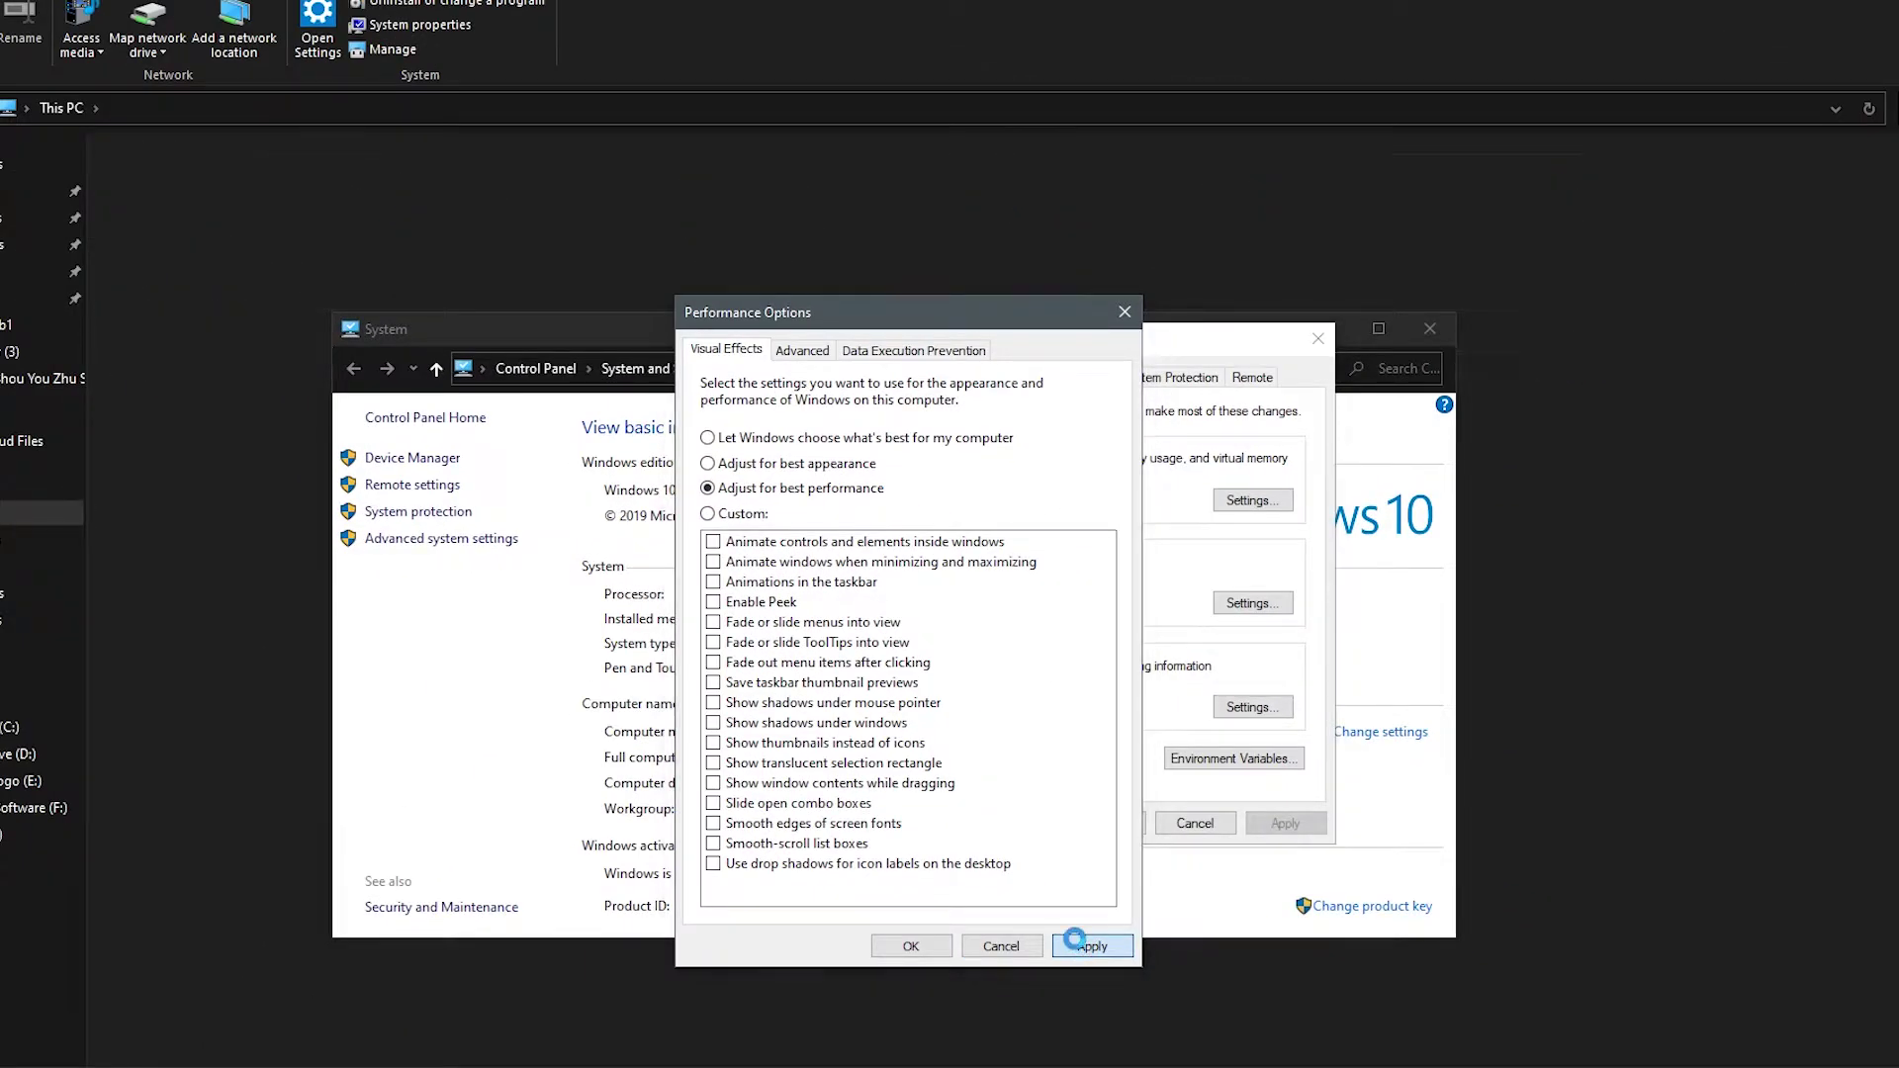
key("Return")
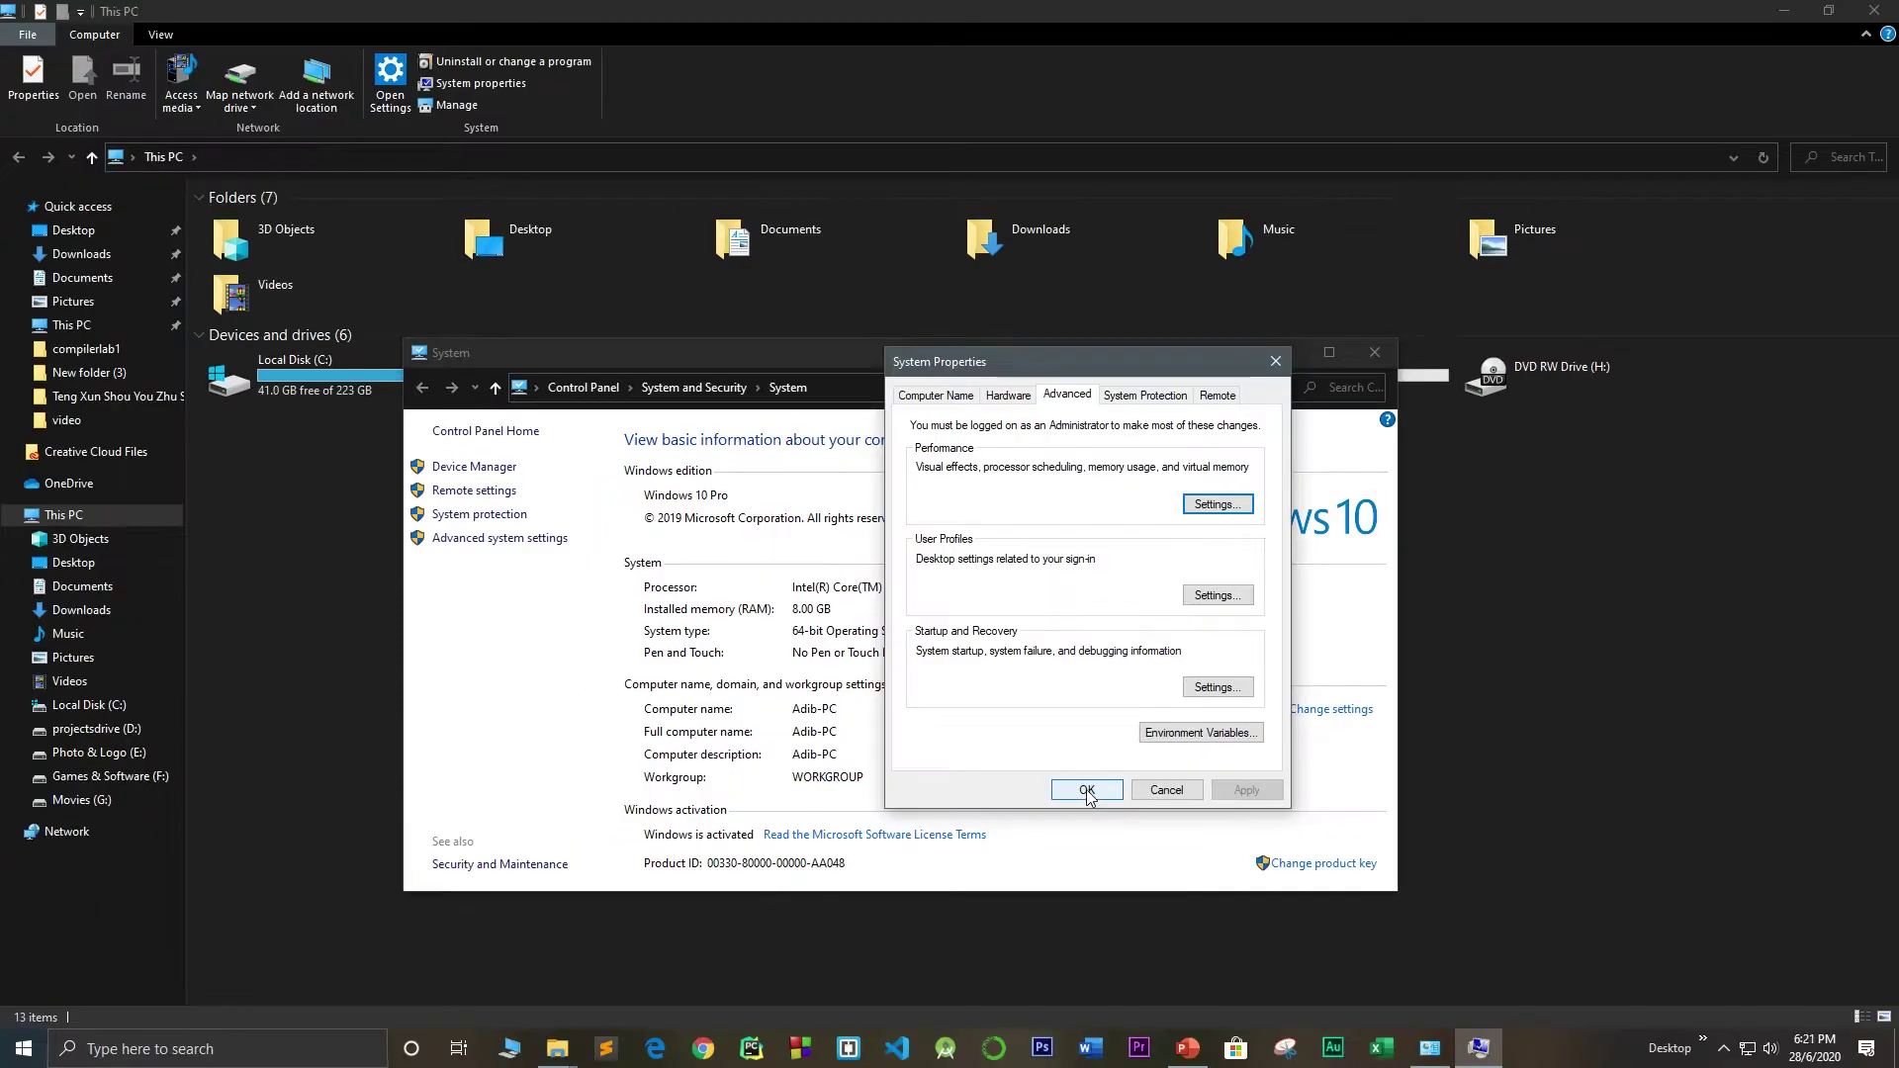
left_click(1087, 790)
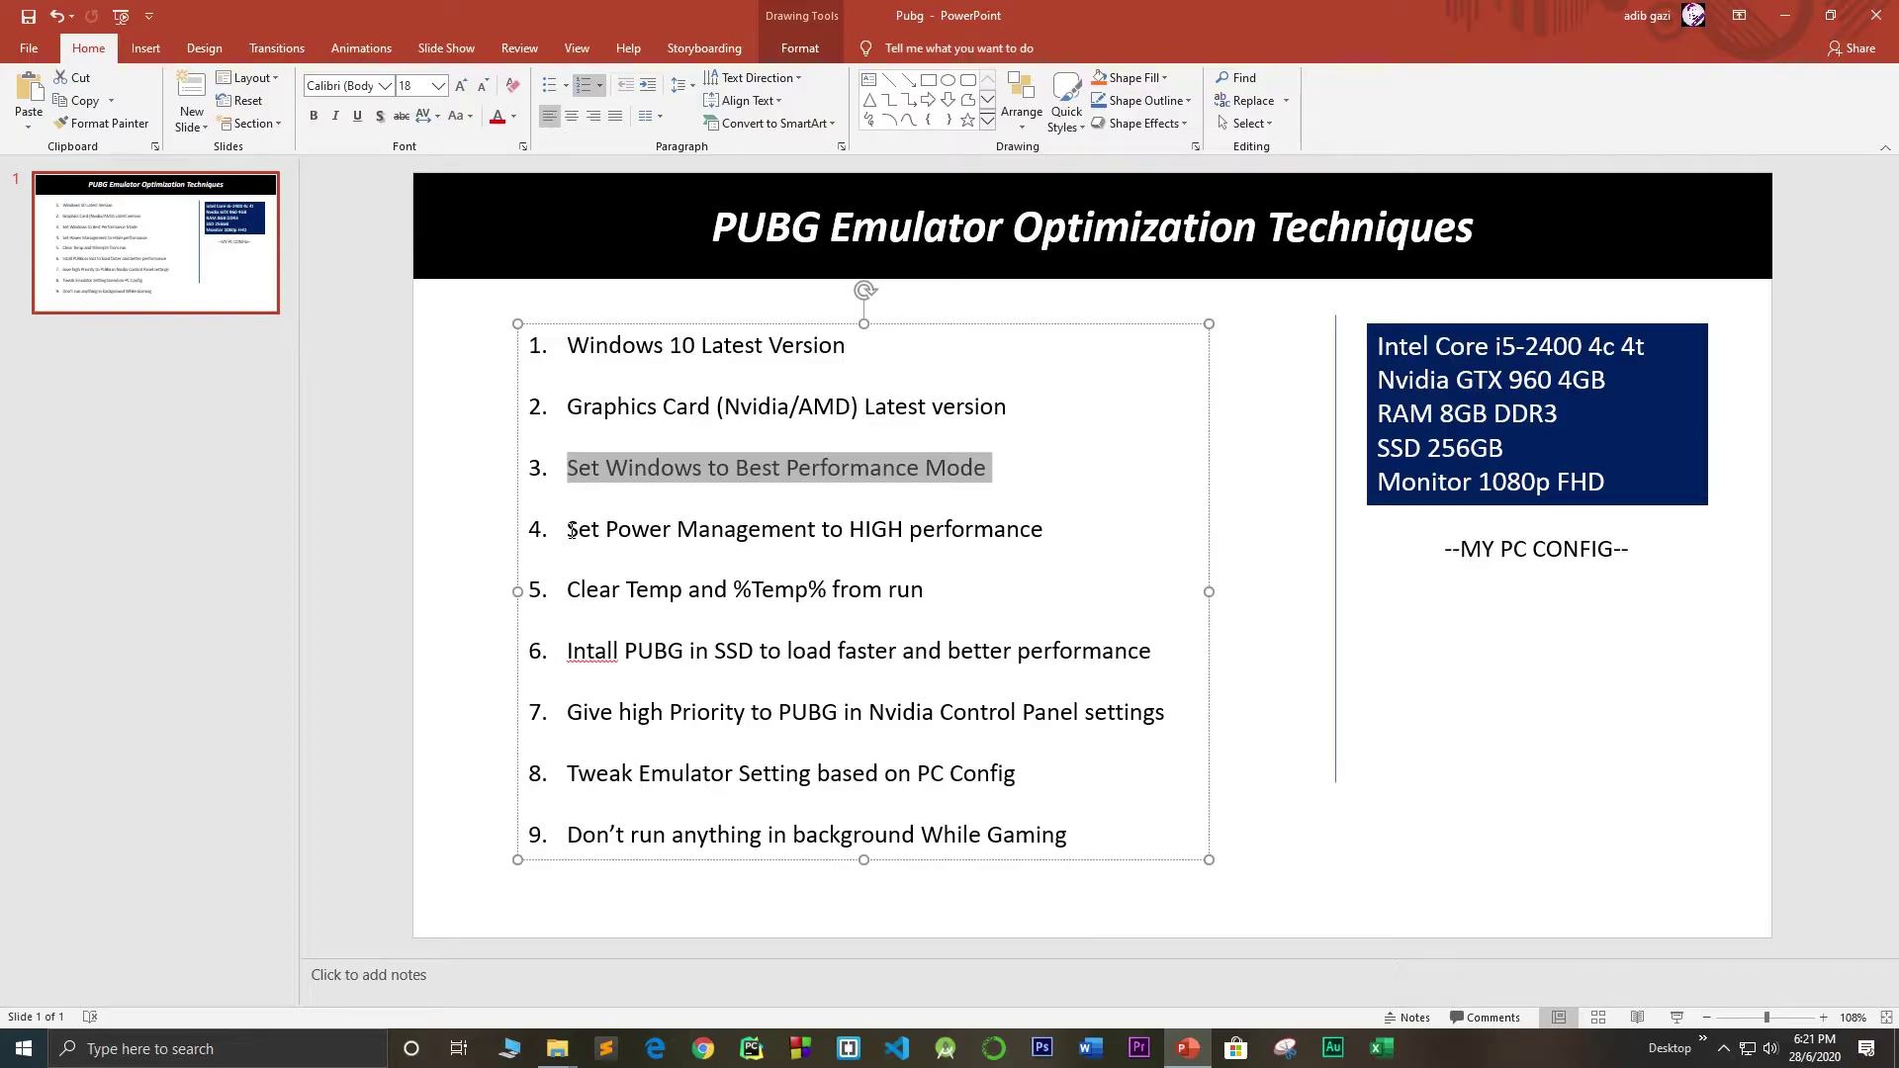
Highlight the slide's power management technique and search Windows for "Power Manage" to open the Power & sleep settings
left_click_drag(566, 529, 1040, 535)
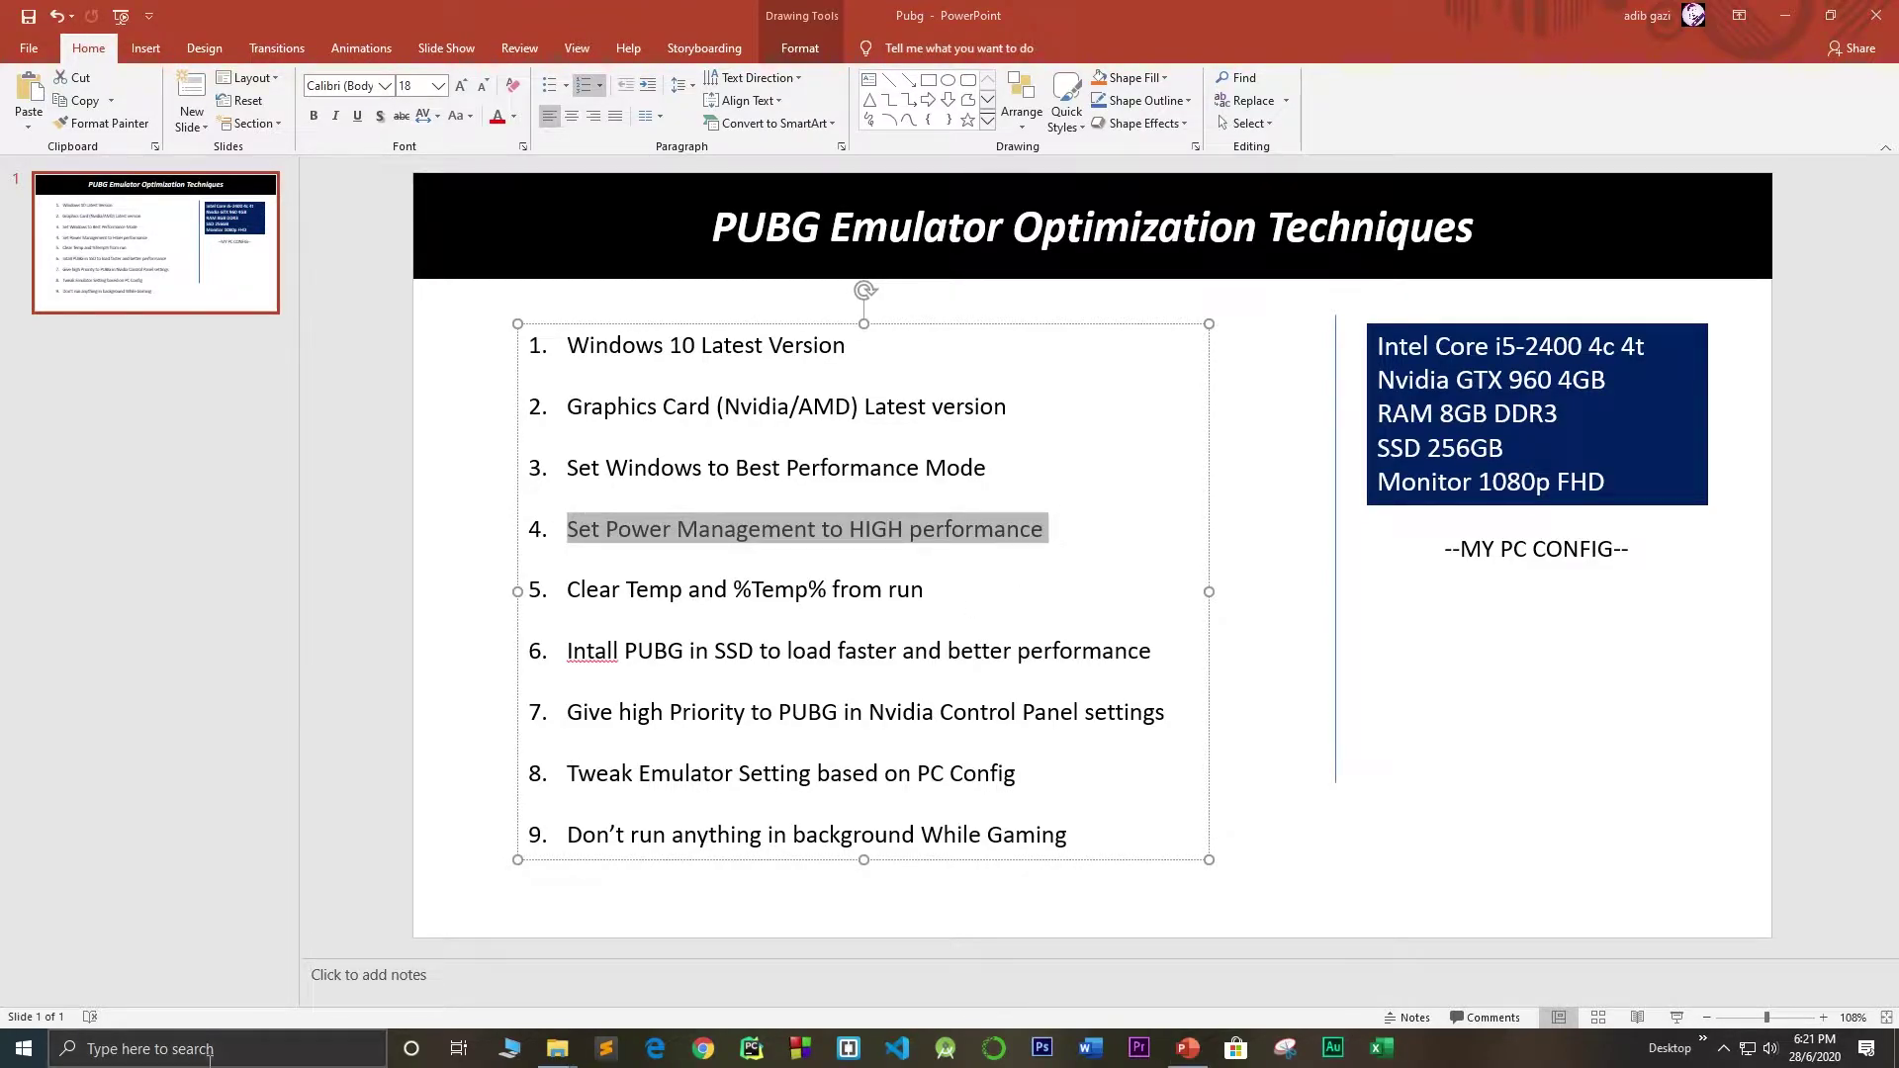
left_click(212, 1048)
type("Power")
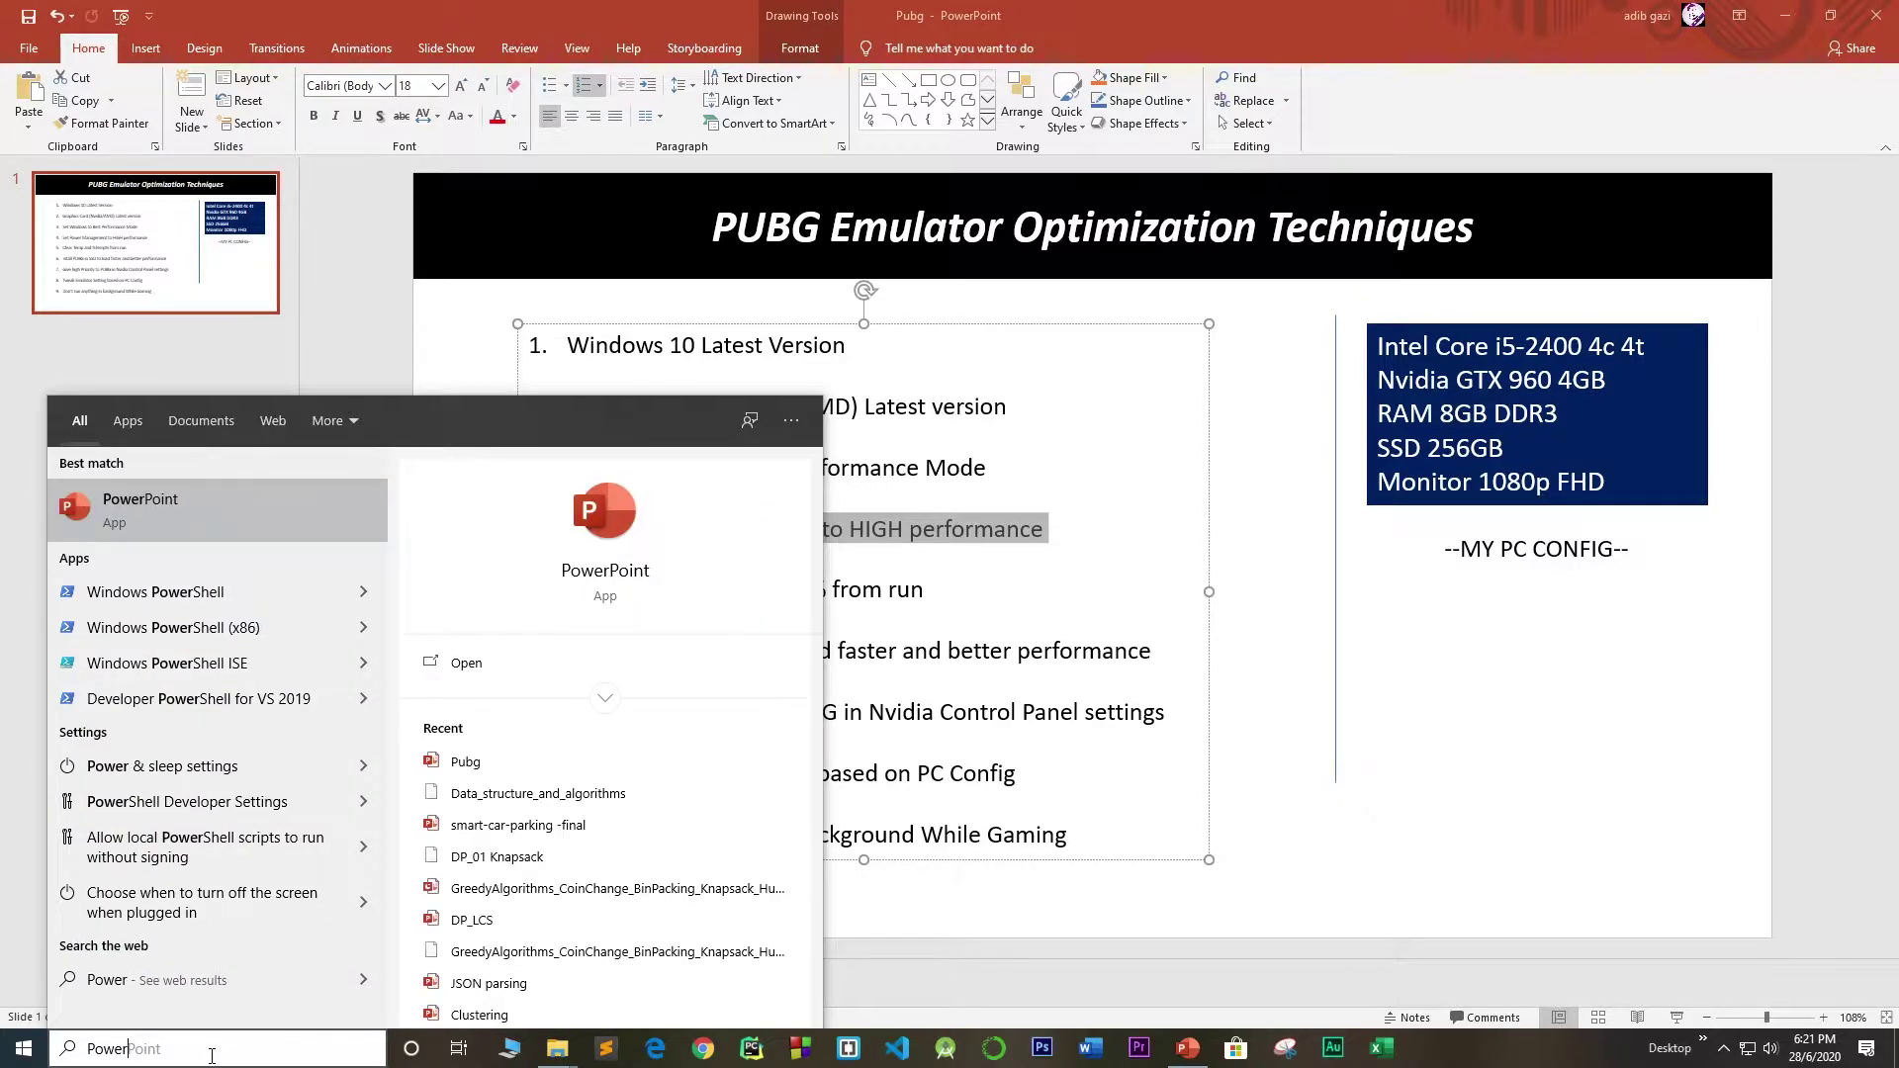
type(" Manage")
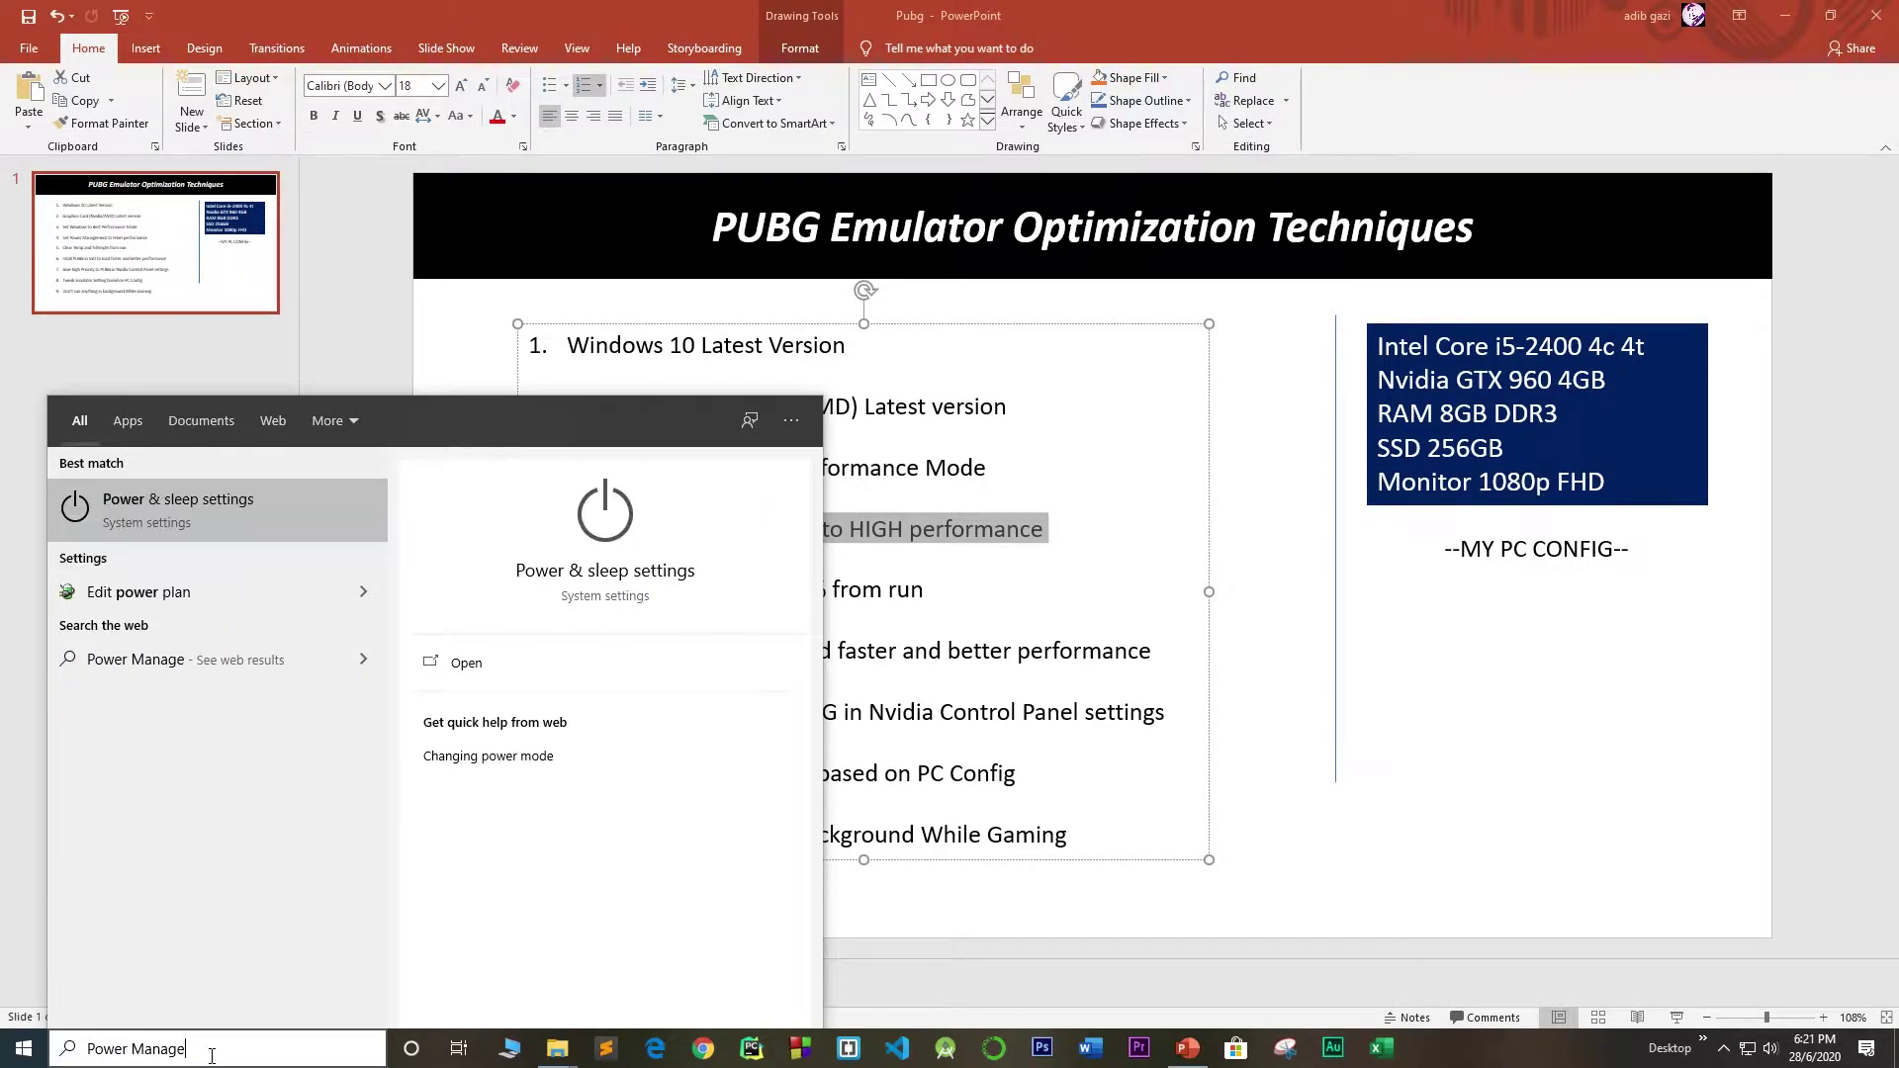
left_click(120, 504)
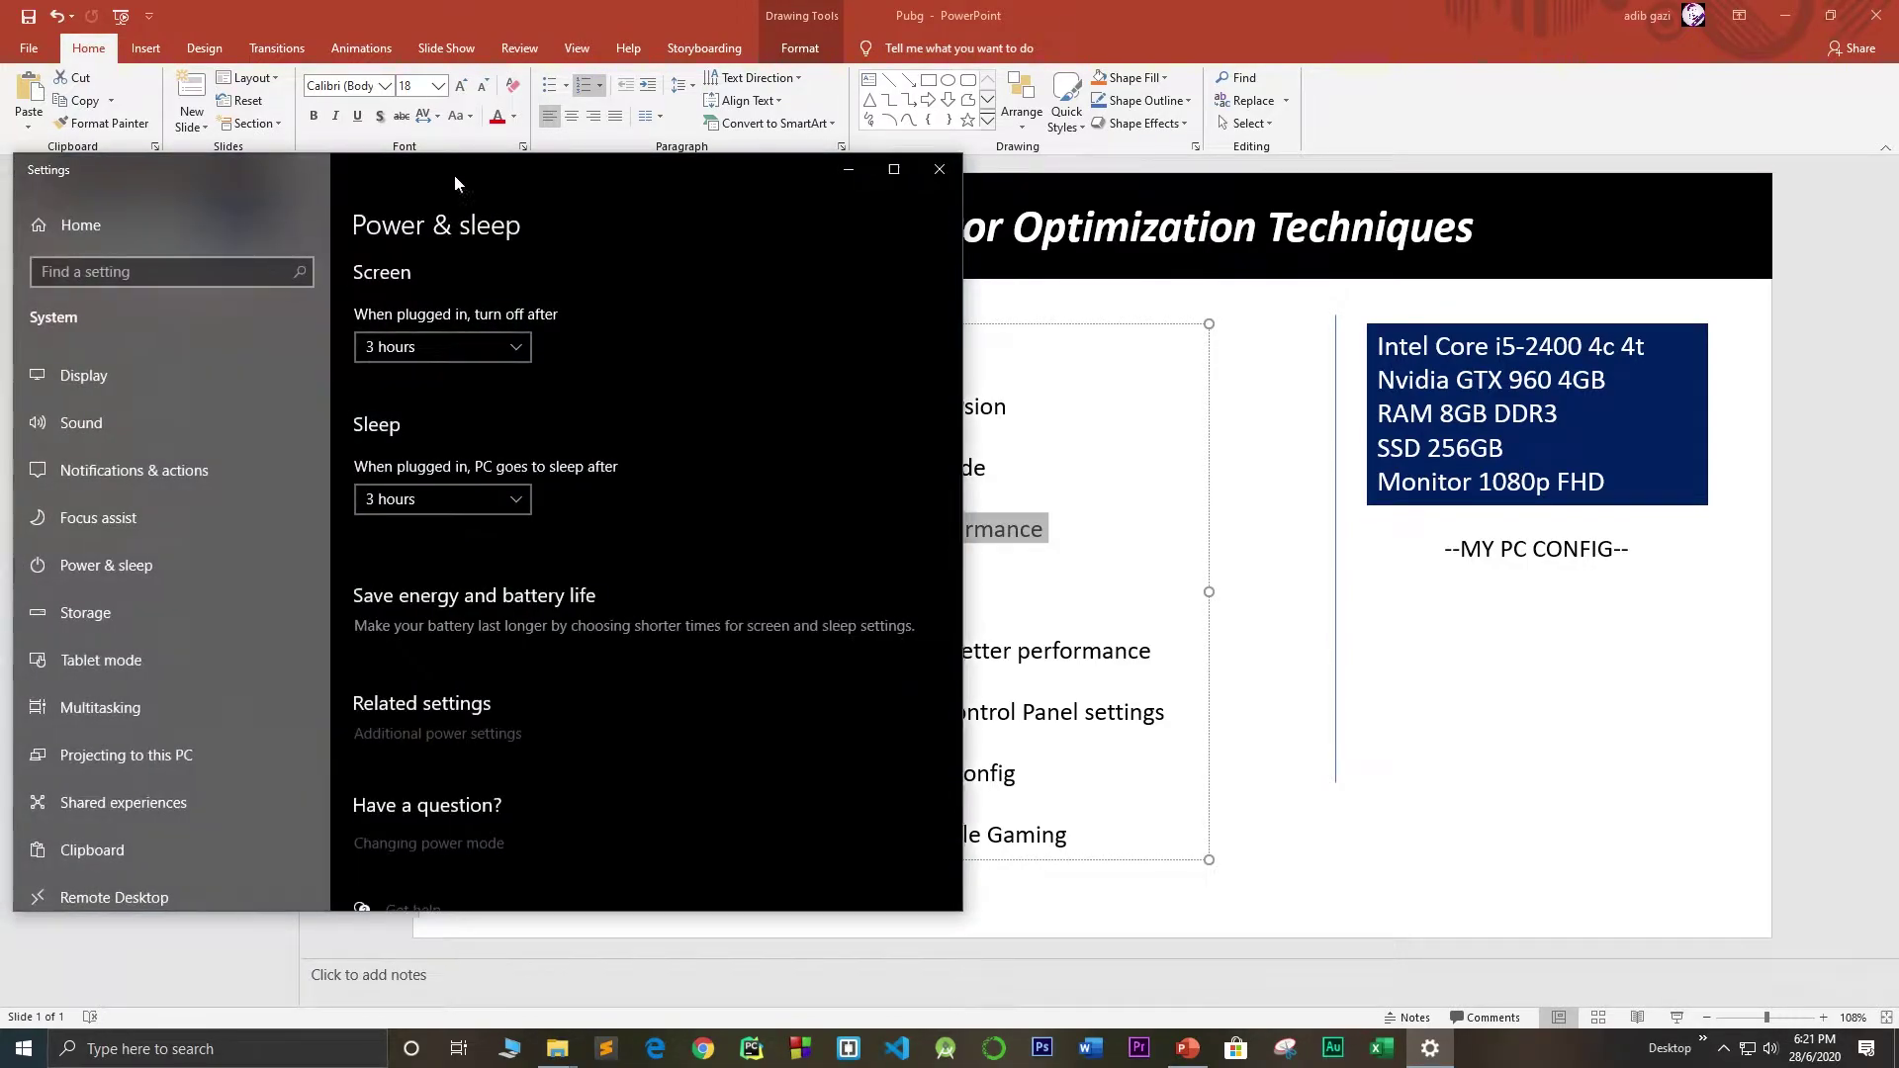
left_click_drag(454, 175, 1036, 188)
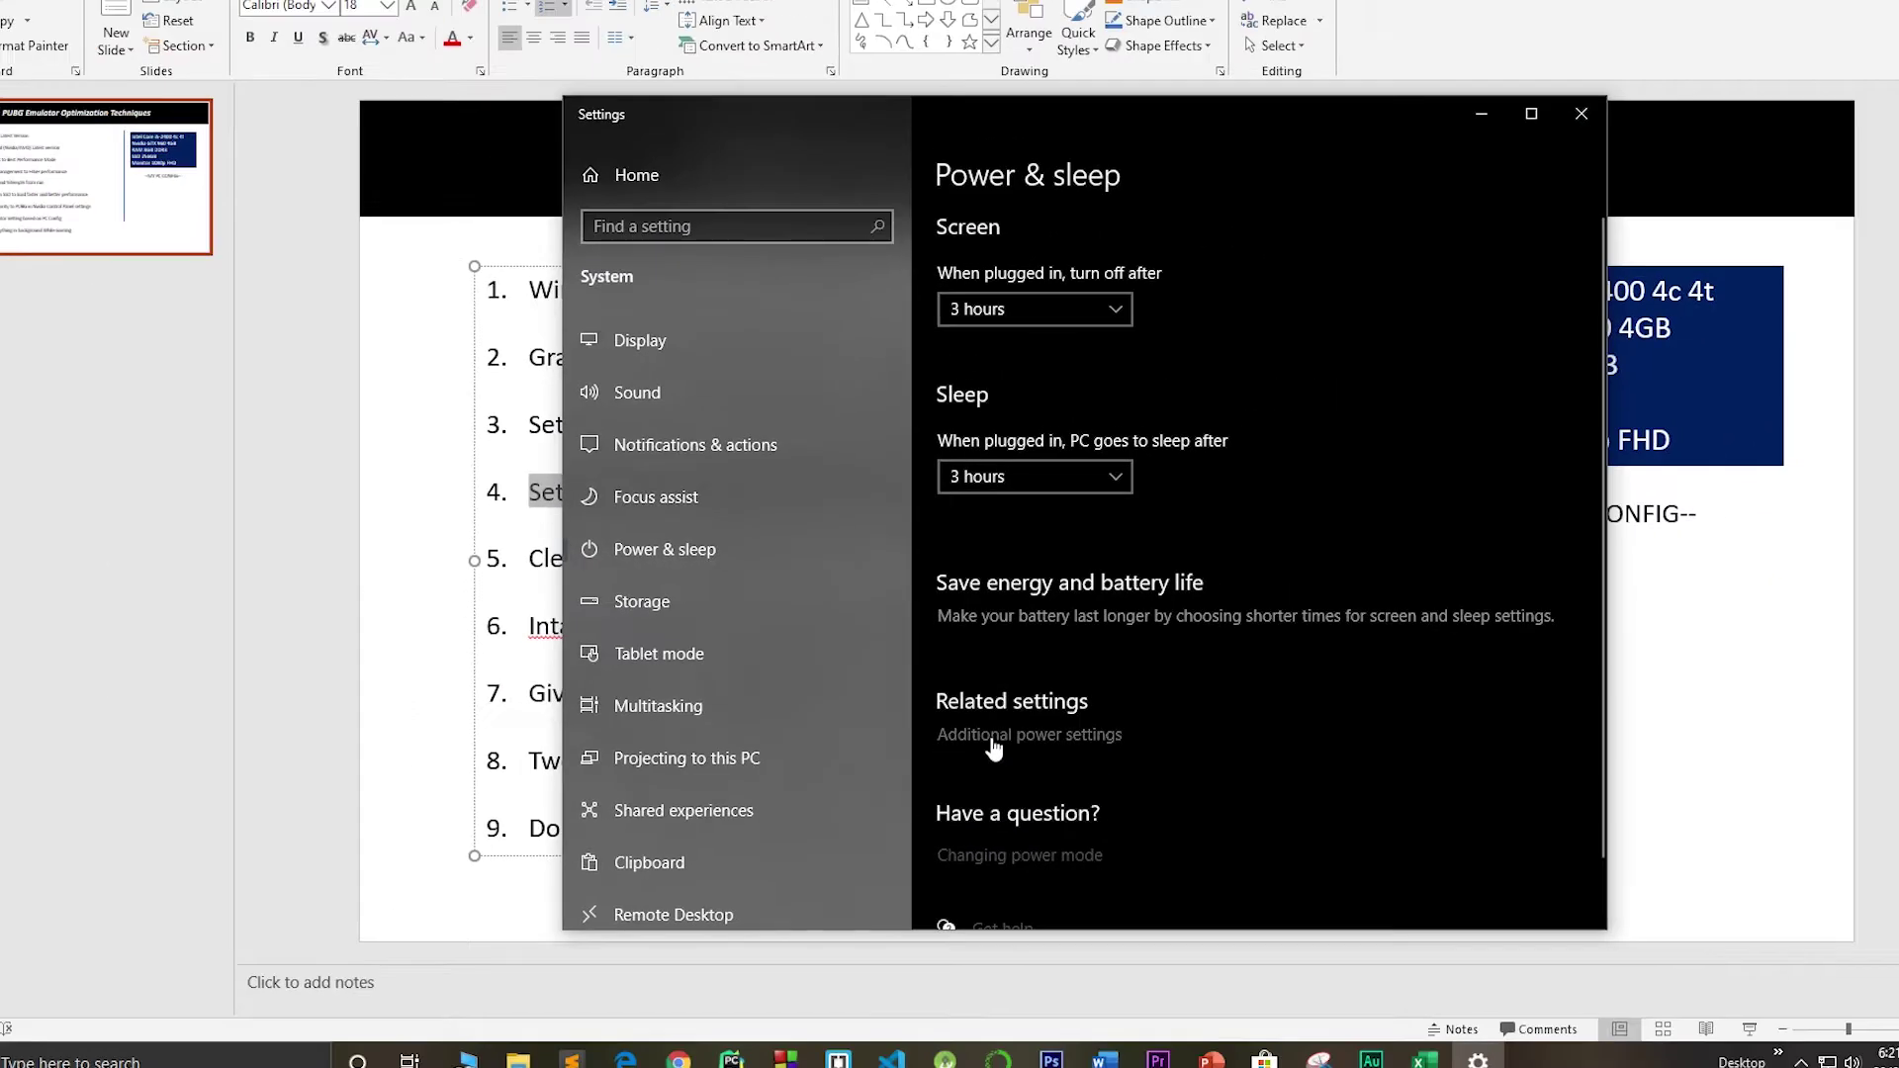
Open the additional power settings and select the High performance power plan
left_click(994, 748)
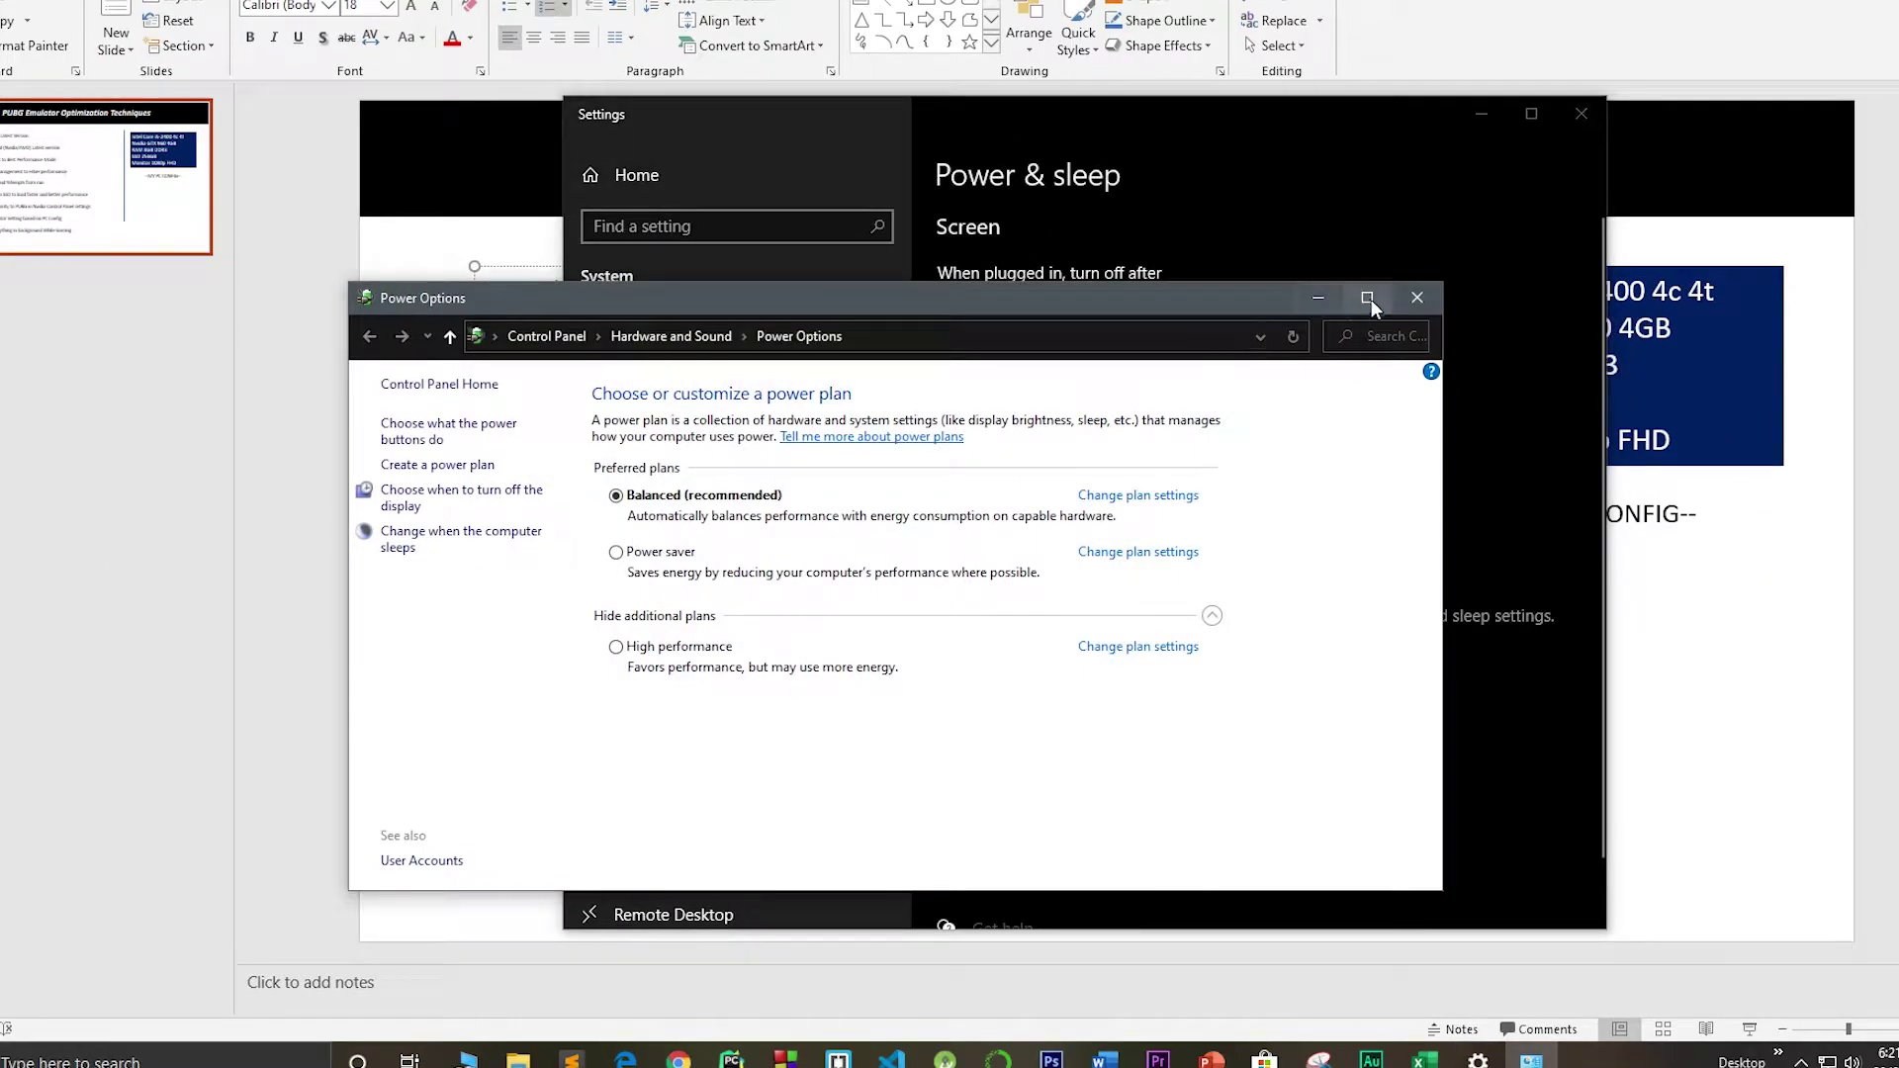
key("super+Up")
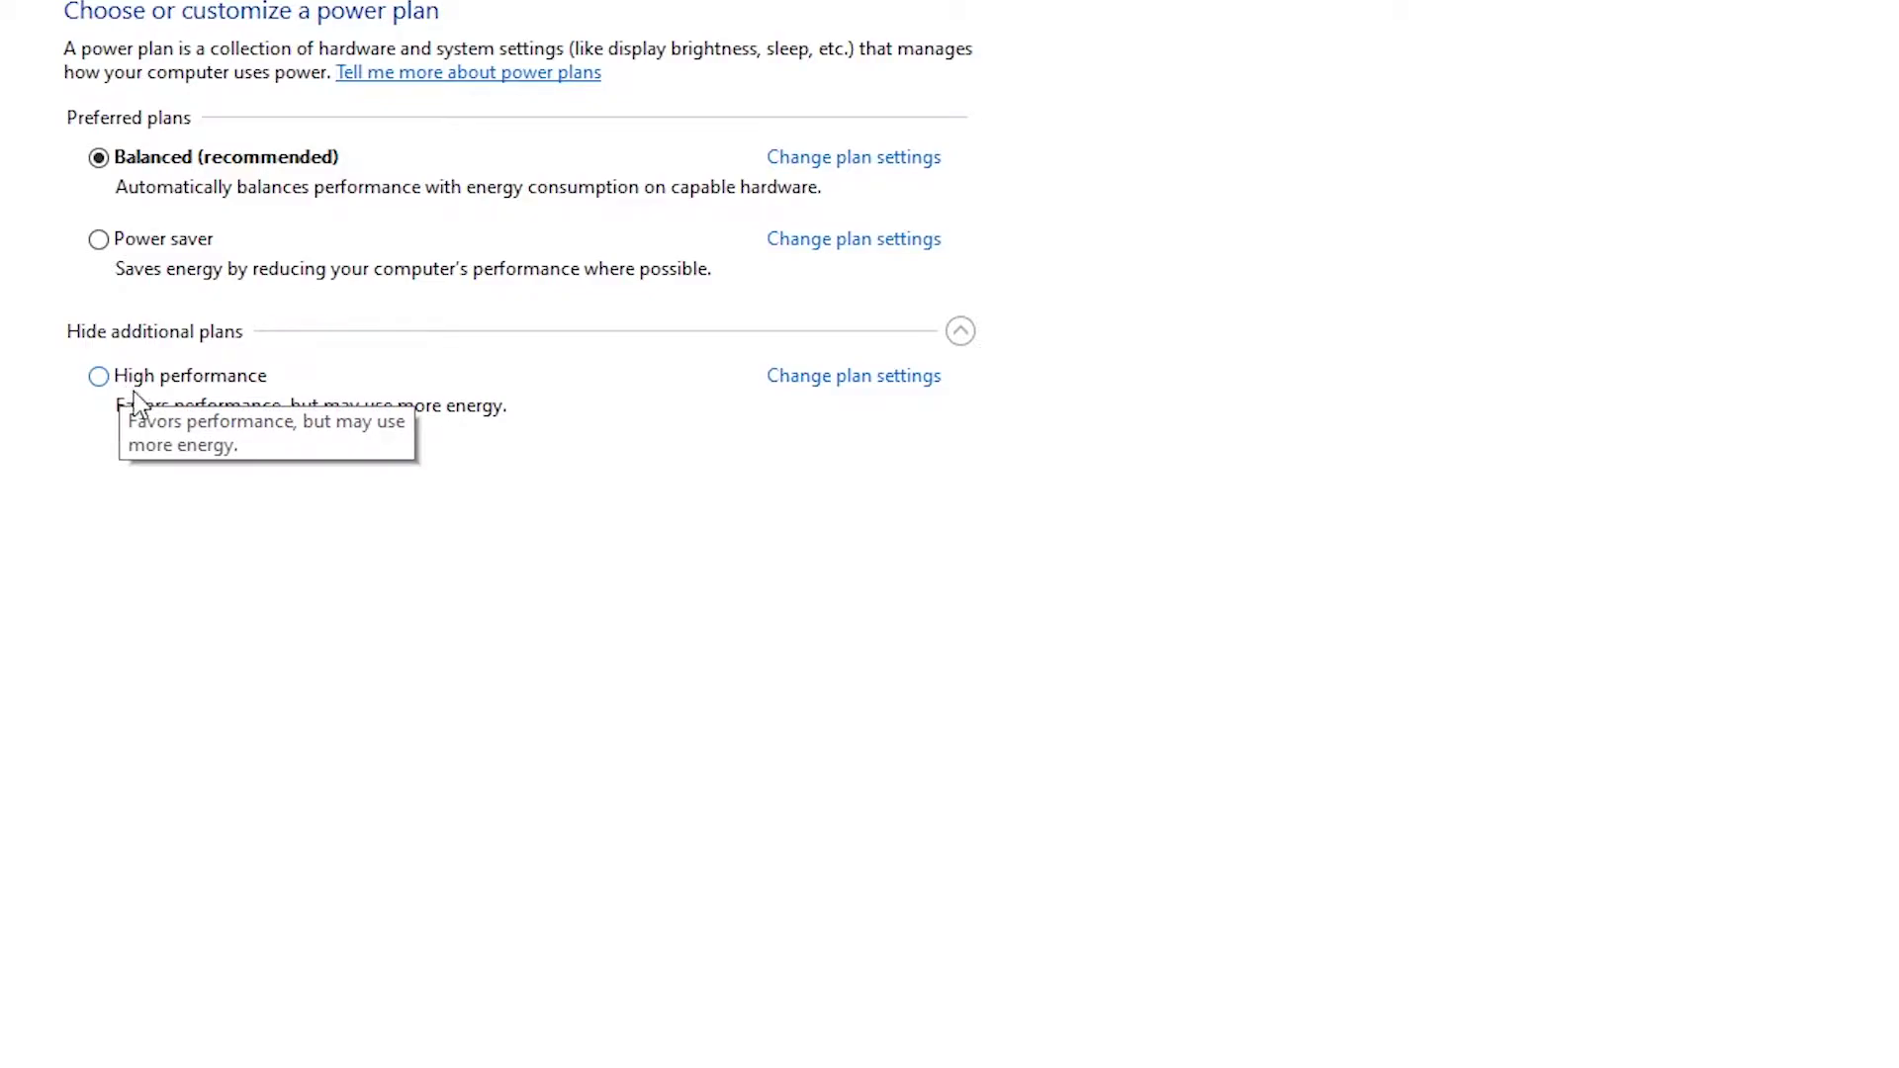
left_click(101, 377)
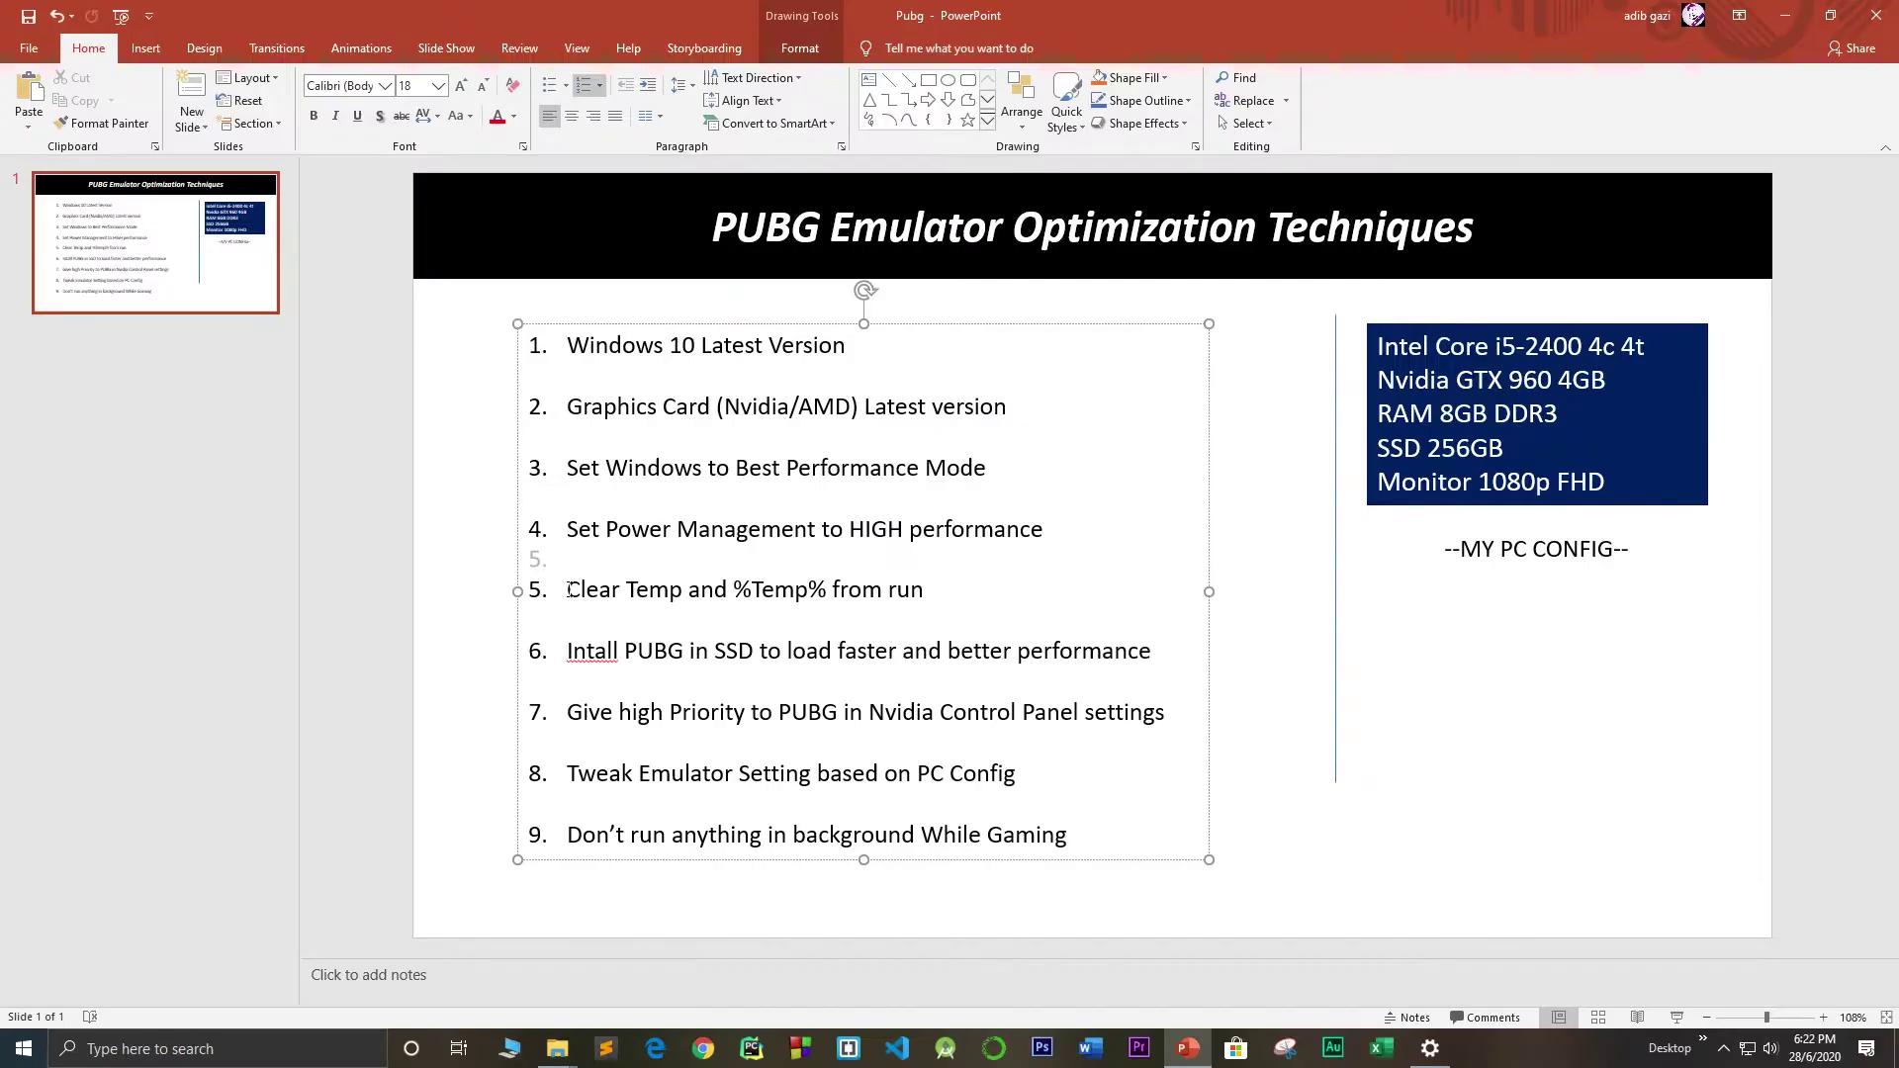
Highlight "Clear Temp" on the slide and open the %temp% folder through the Run dialog
left_click_drag(568, 589, 685, 589)
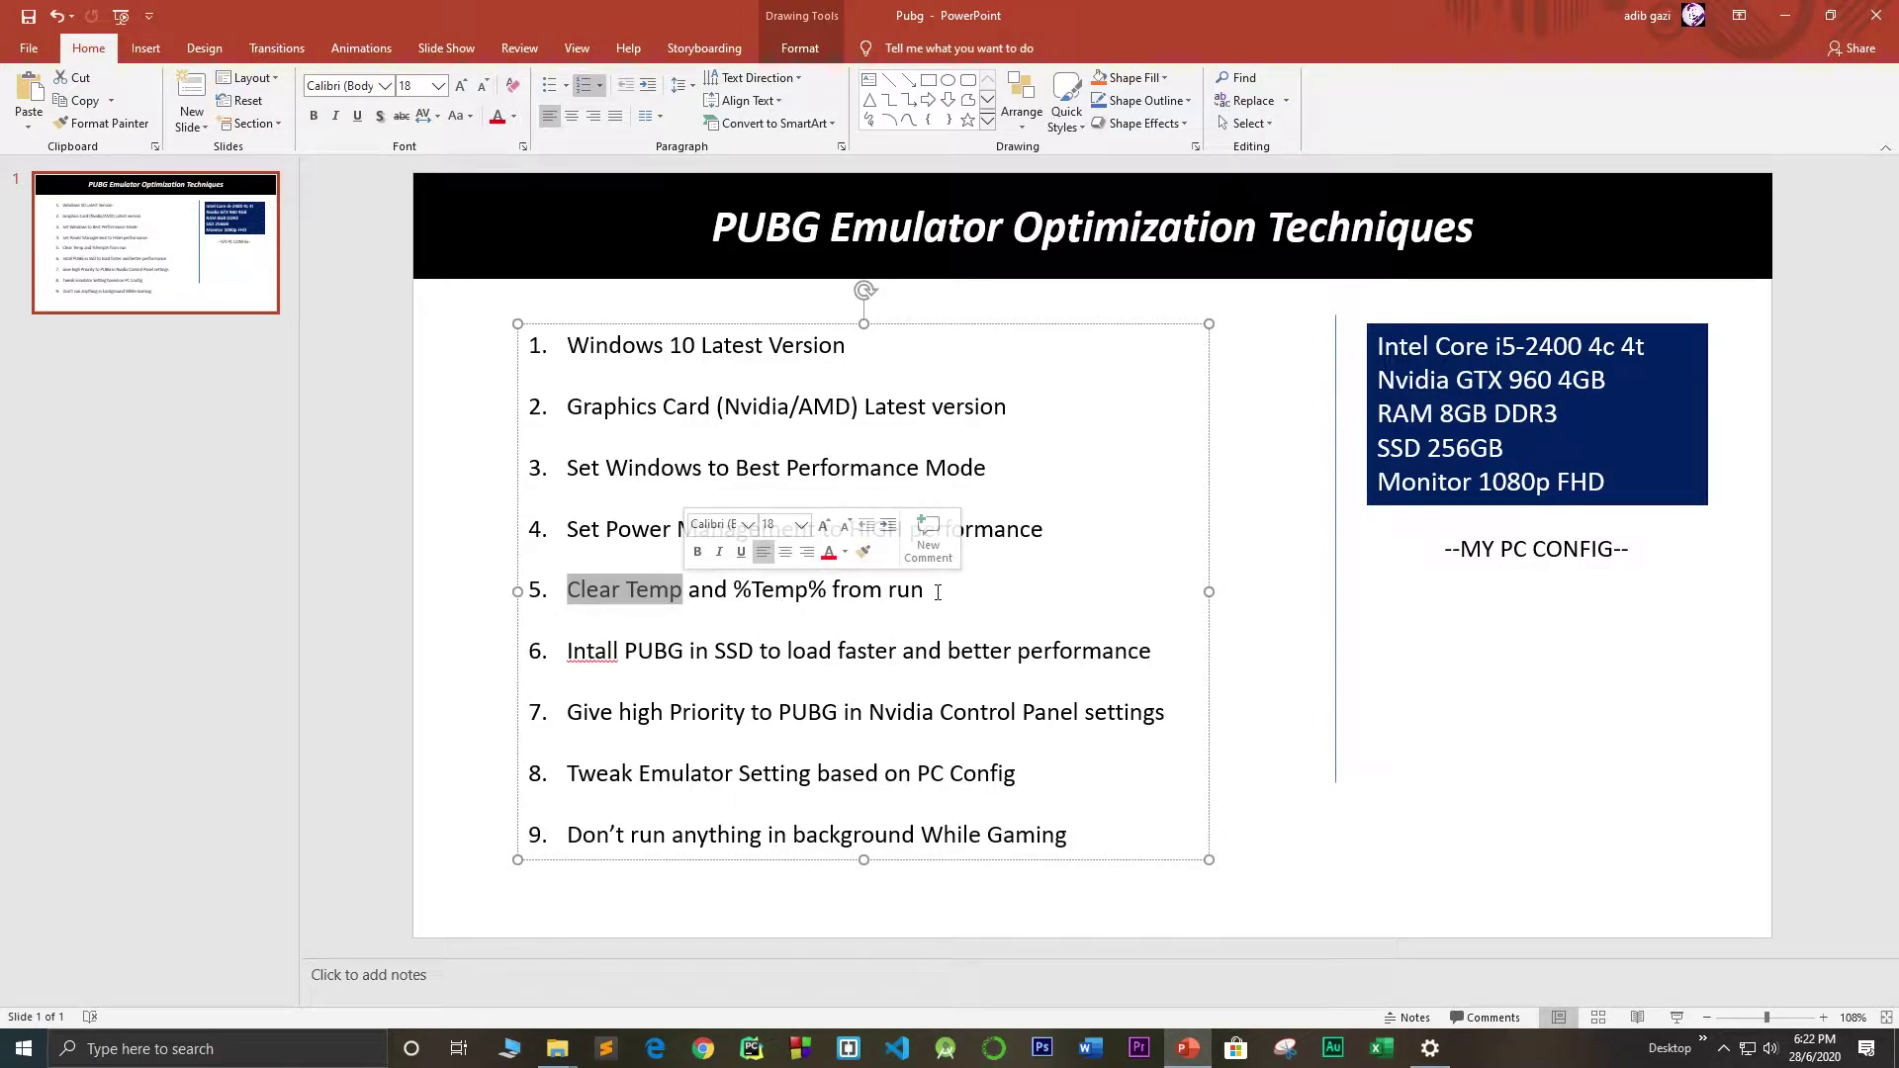
left_click(223, 851)
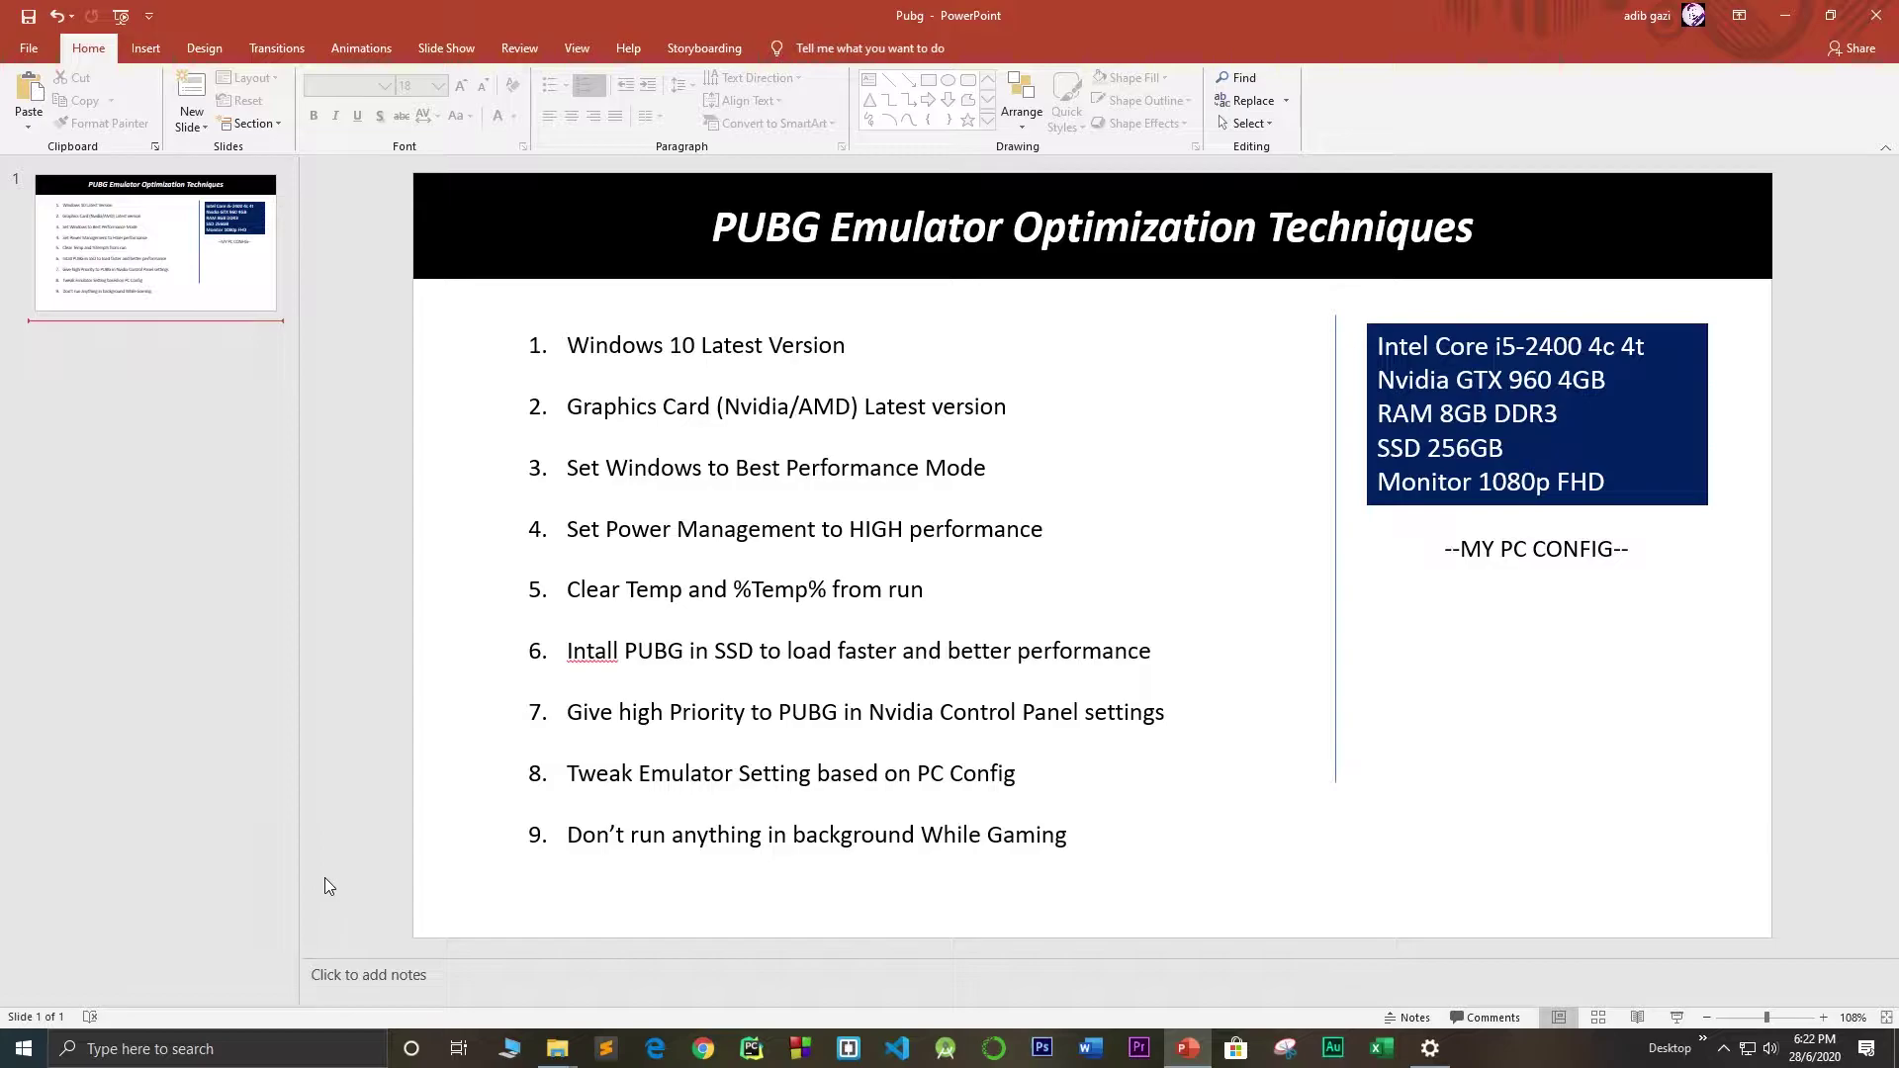
key("super+r")
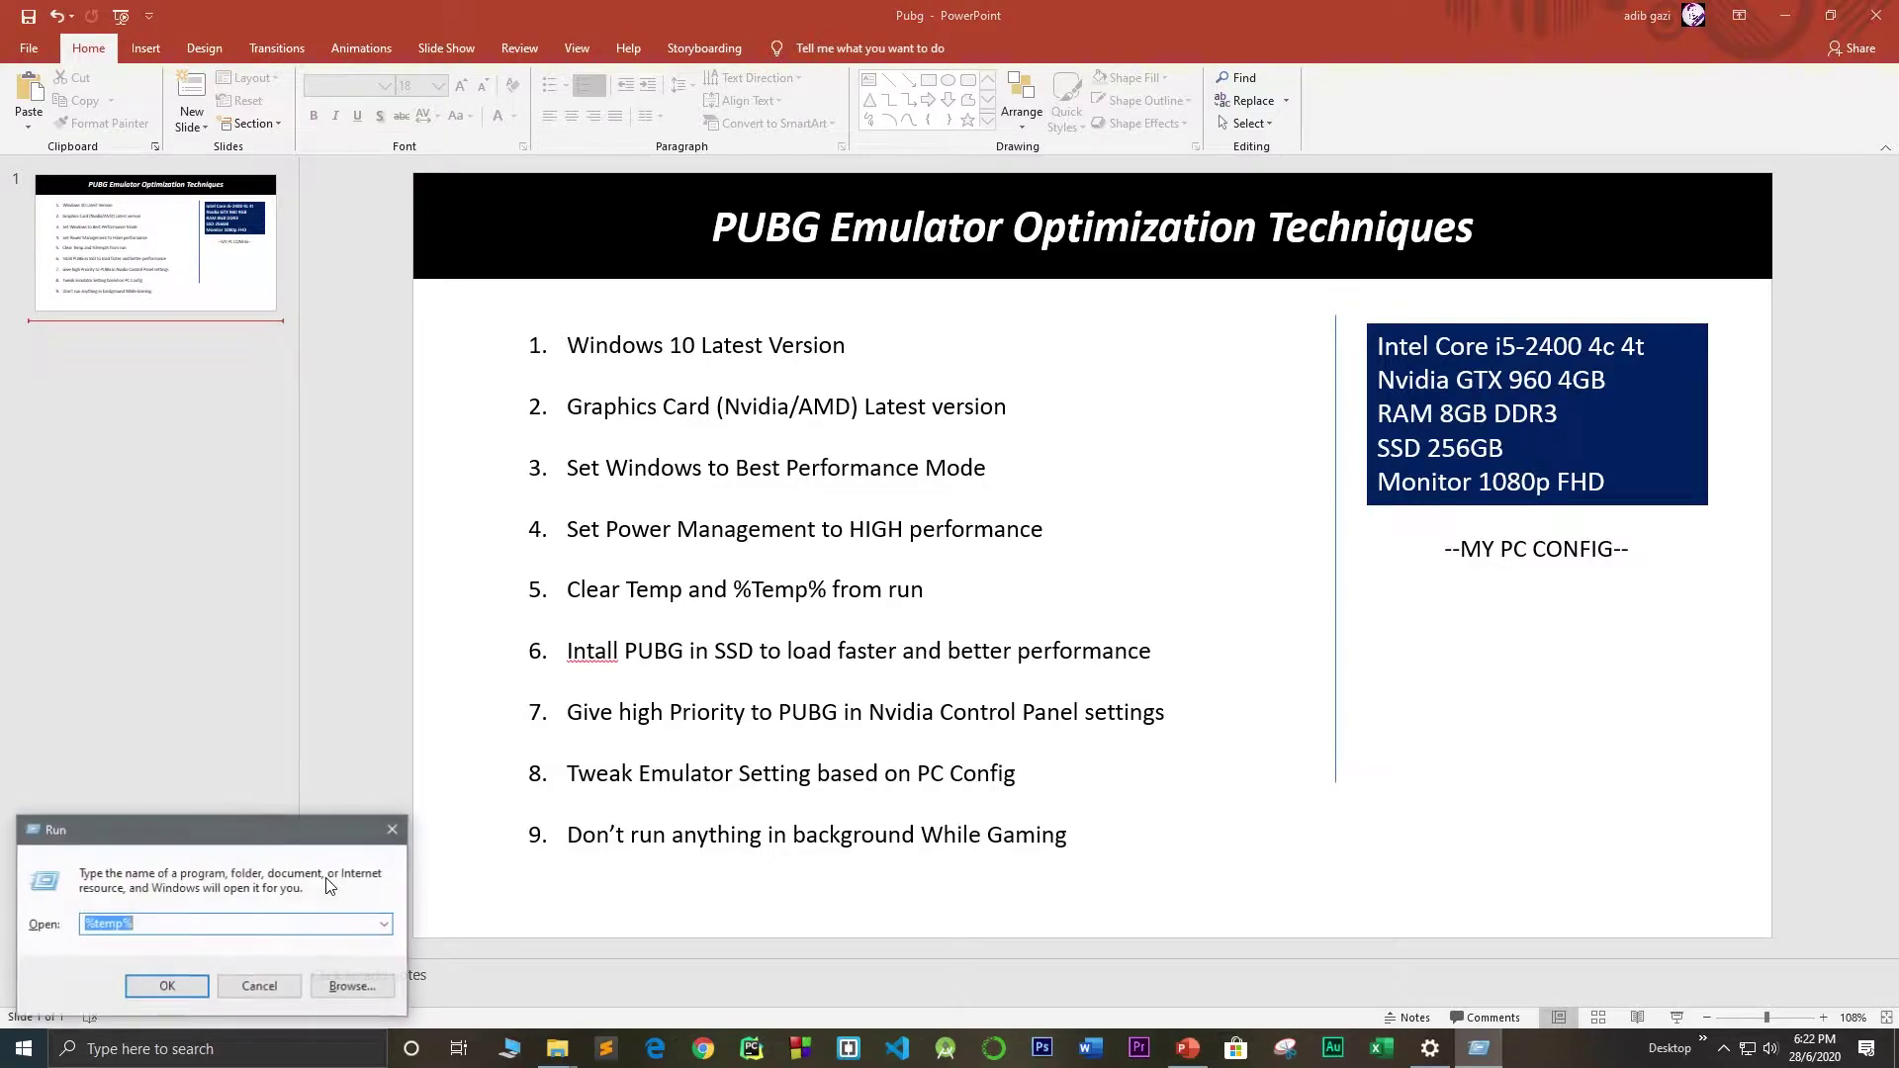
left_click(99, 929)
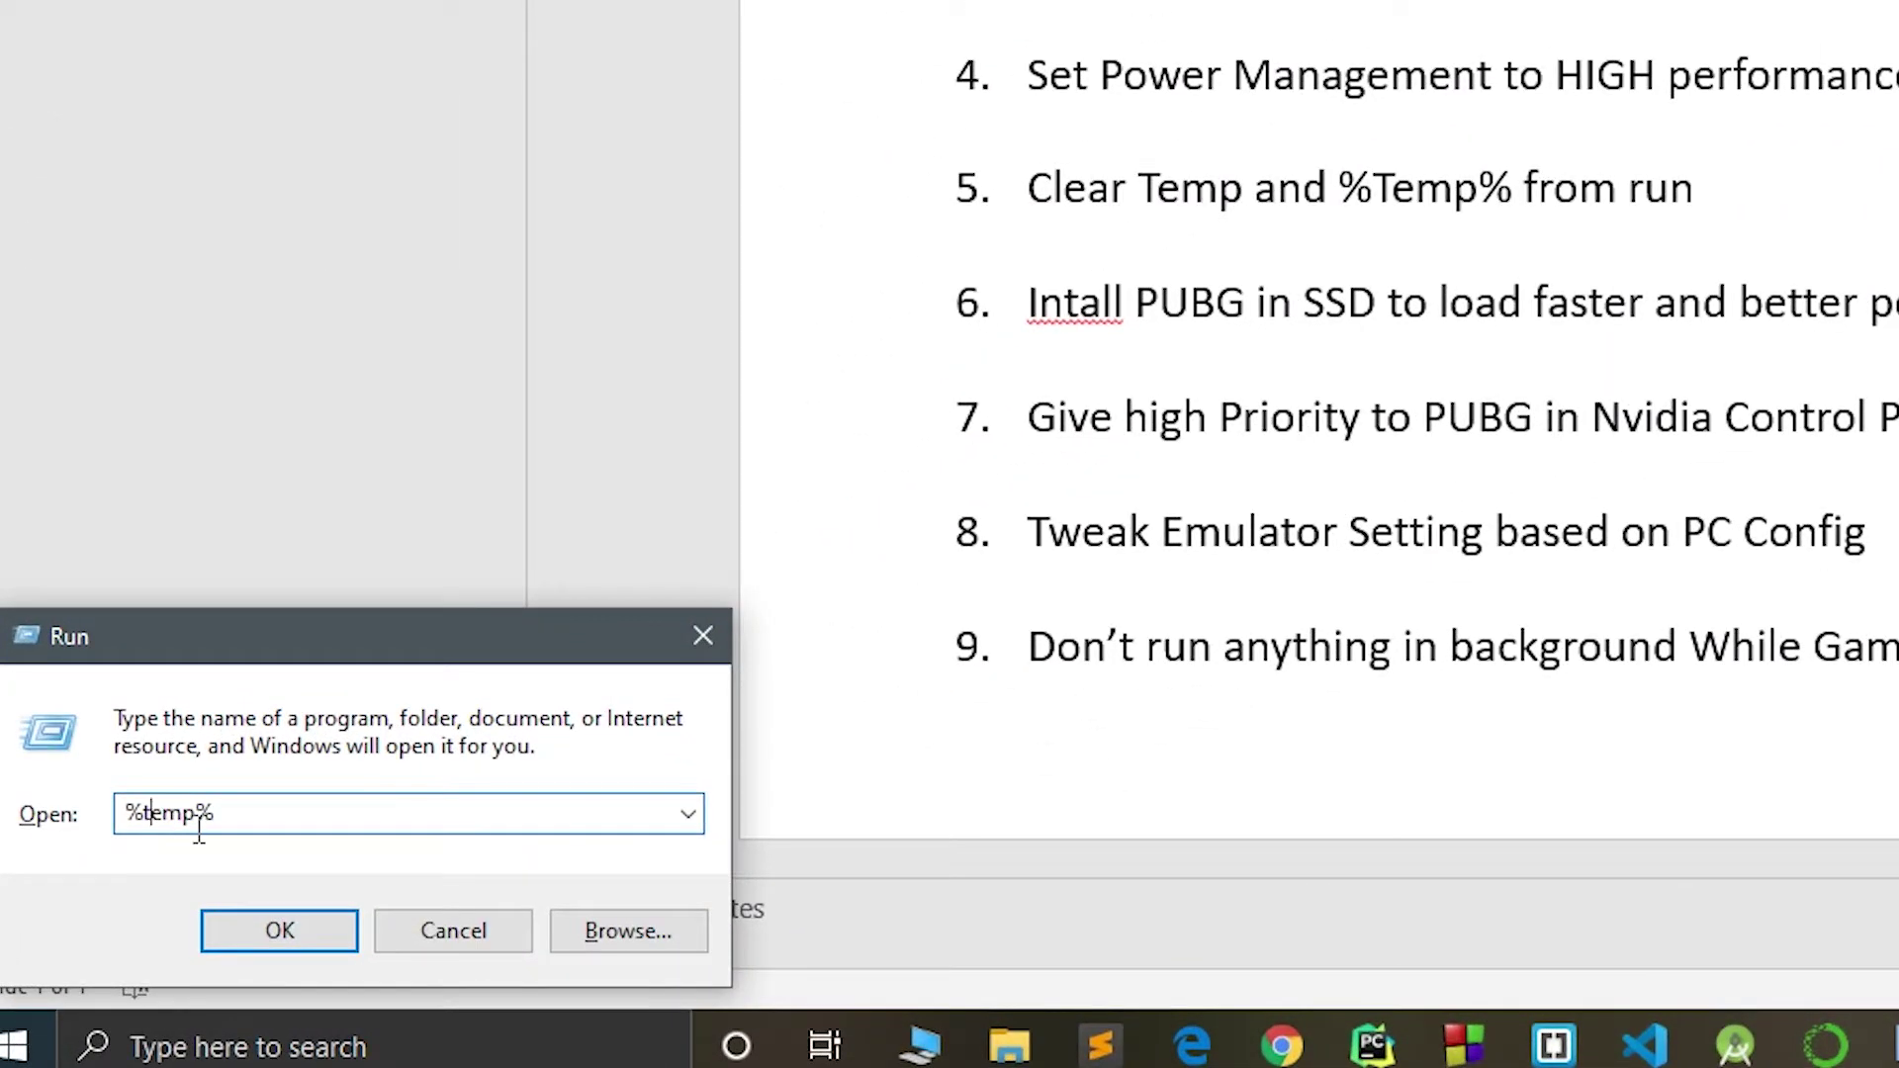
left_click(279, 929)
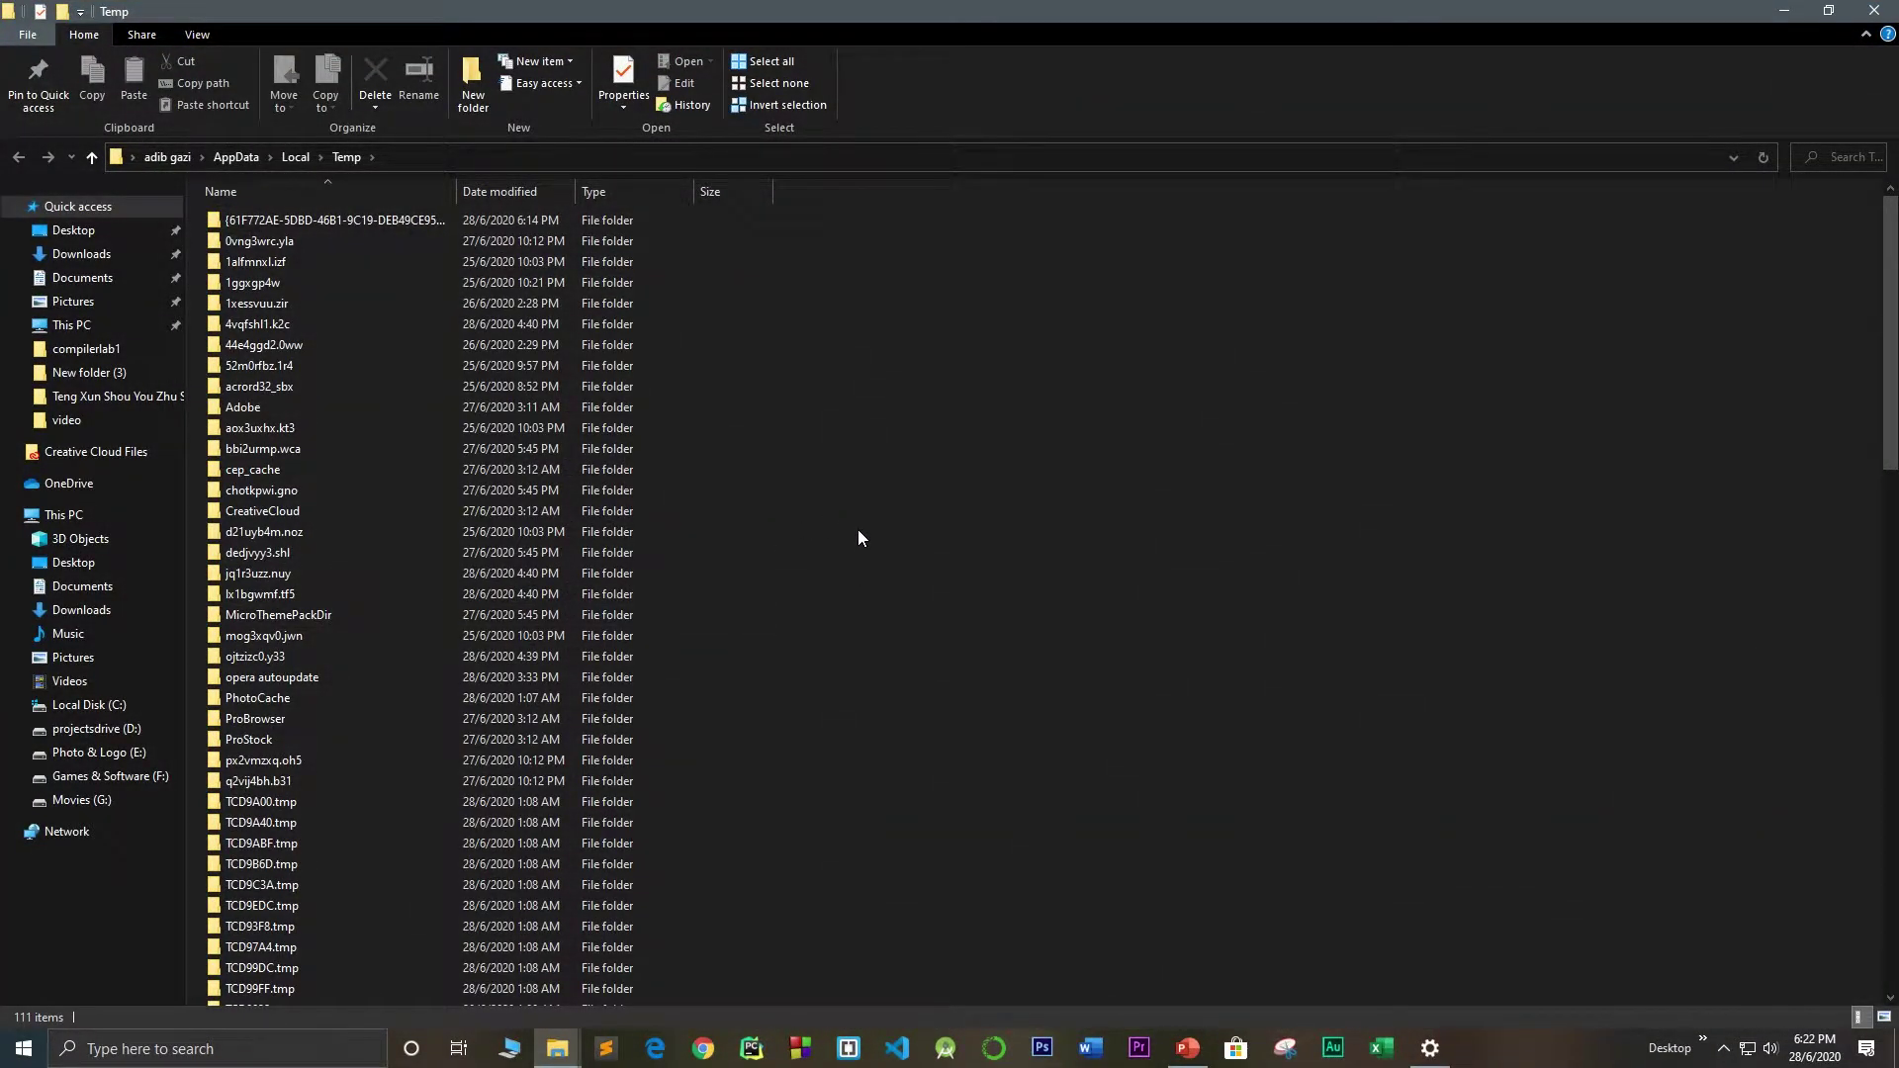
Permanently delete all items in the user's local Temp folder and close its window
key("ctrl+a")
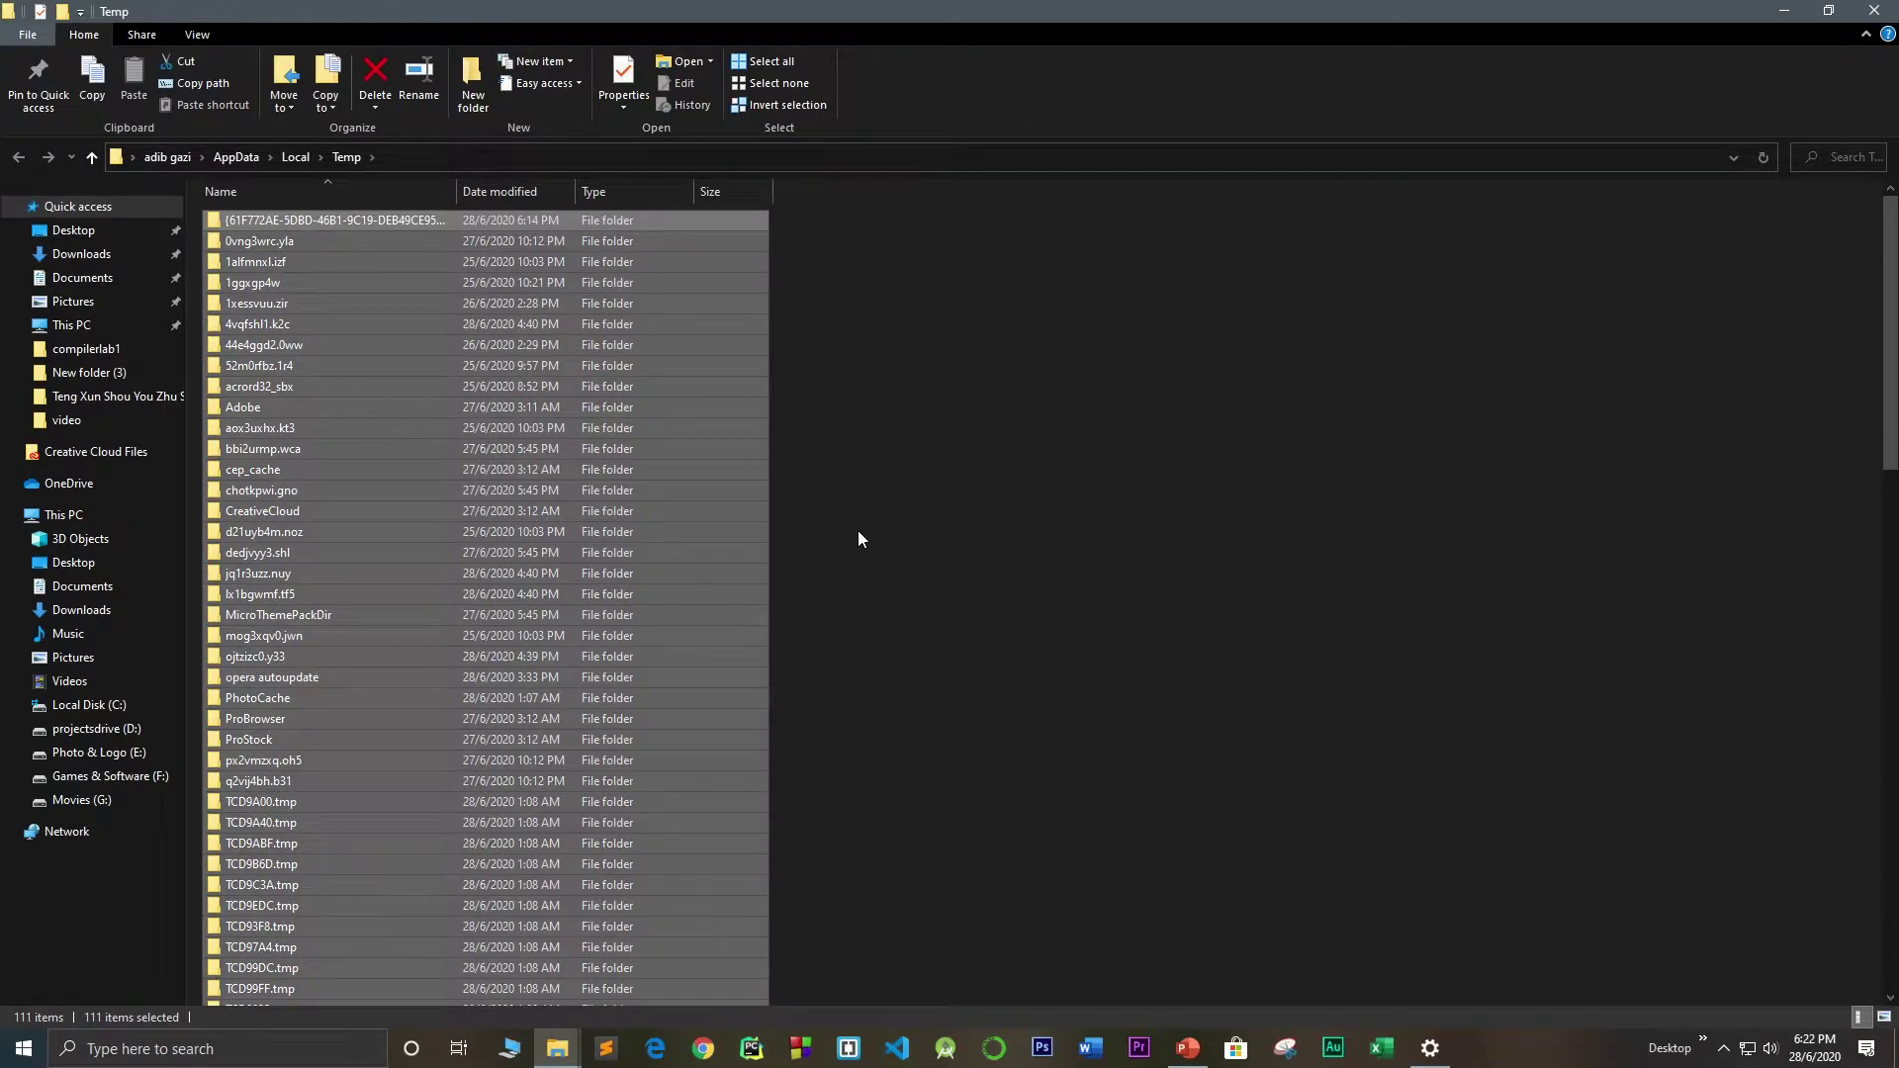
key("shift+Delete")
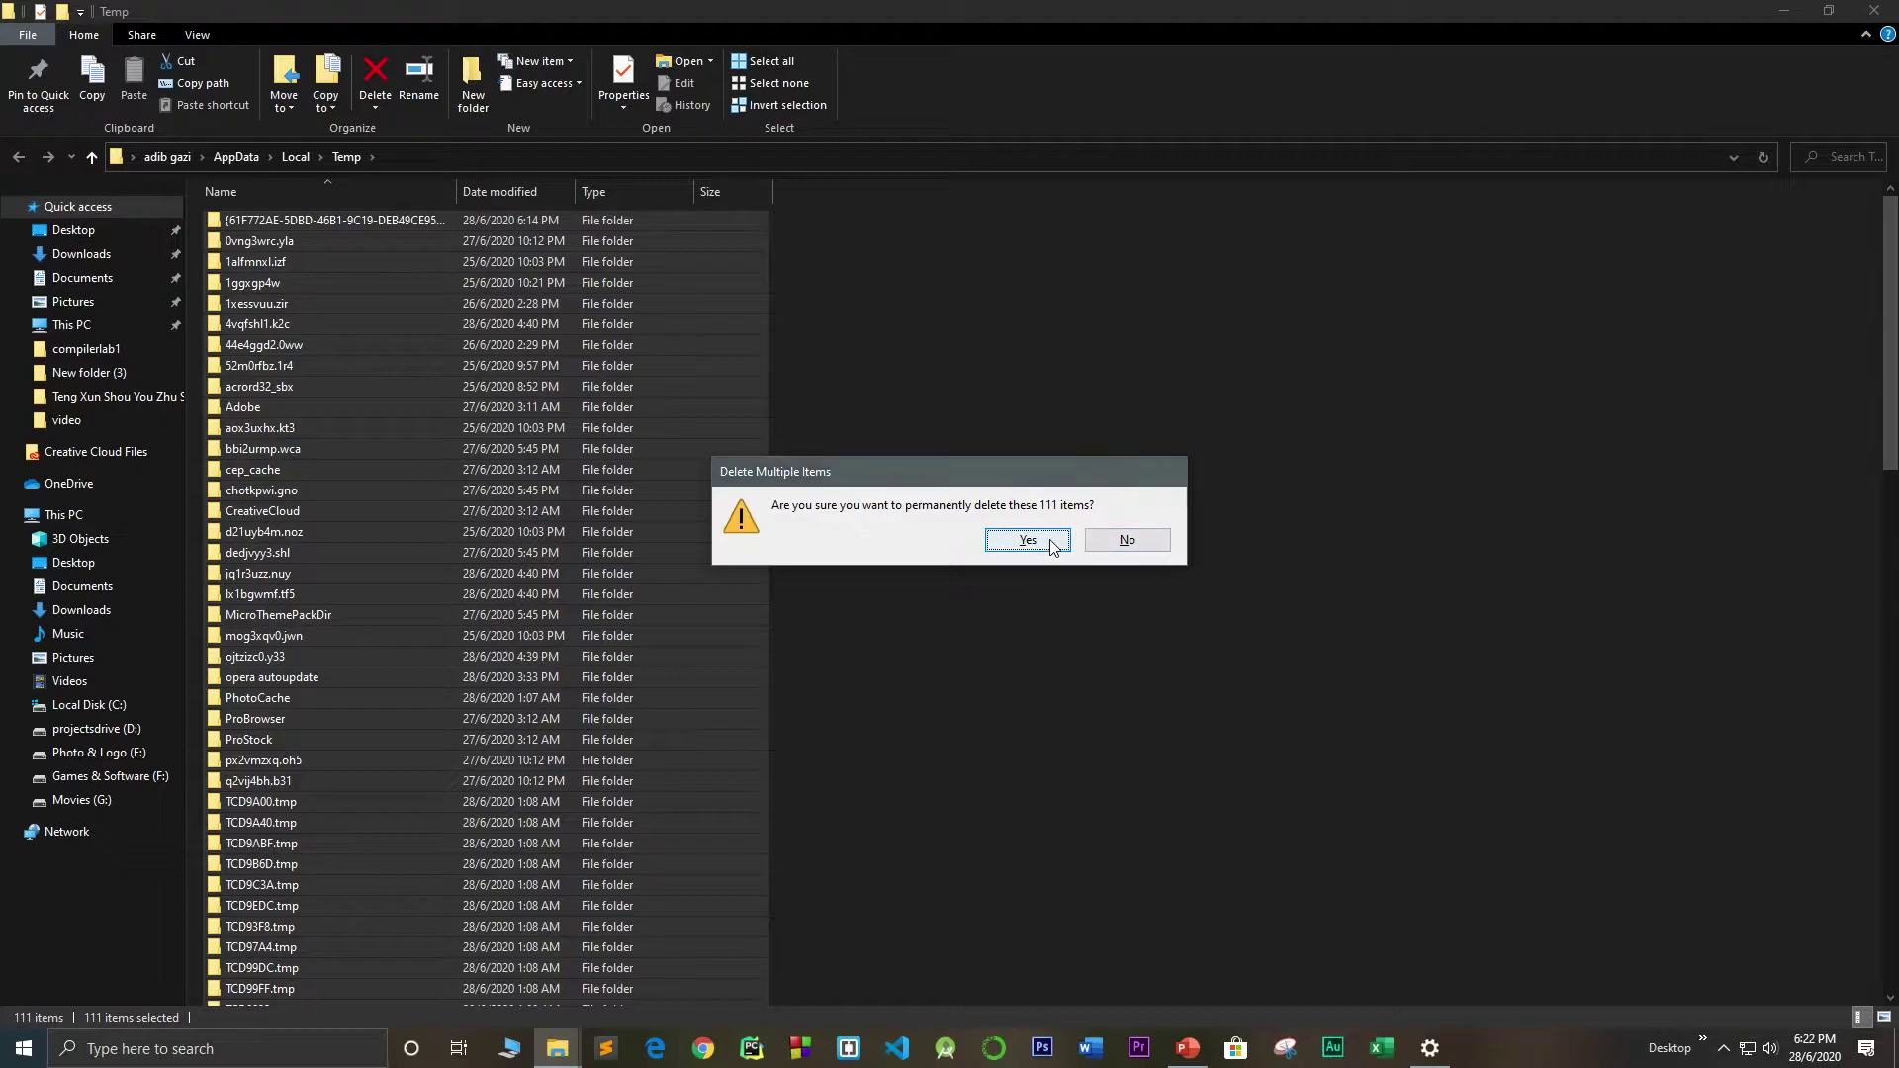
left_click(1048, 542)
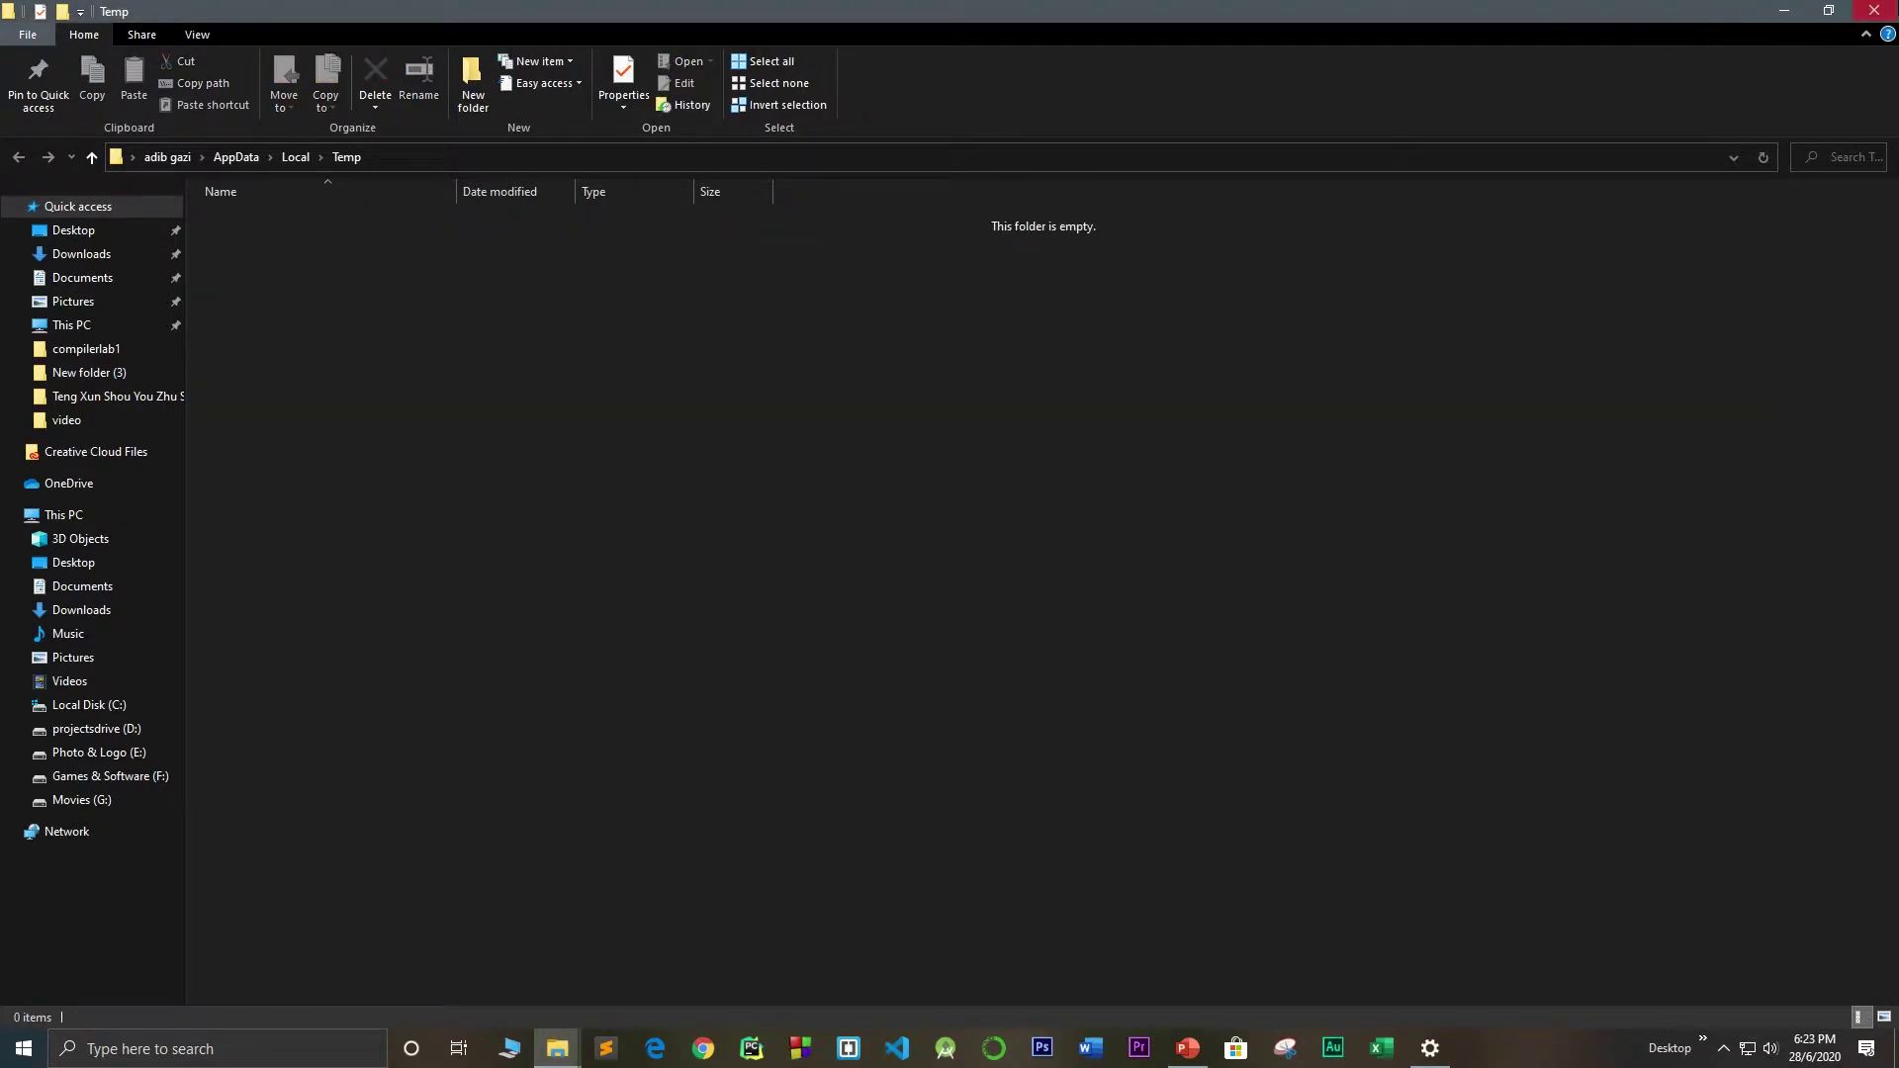
left_click(1874, 10)
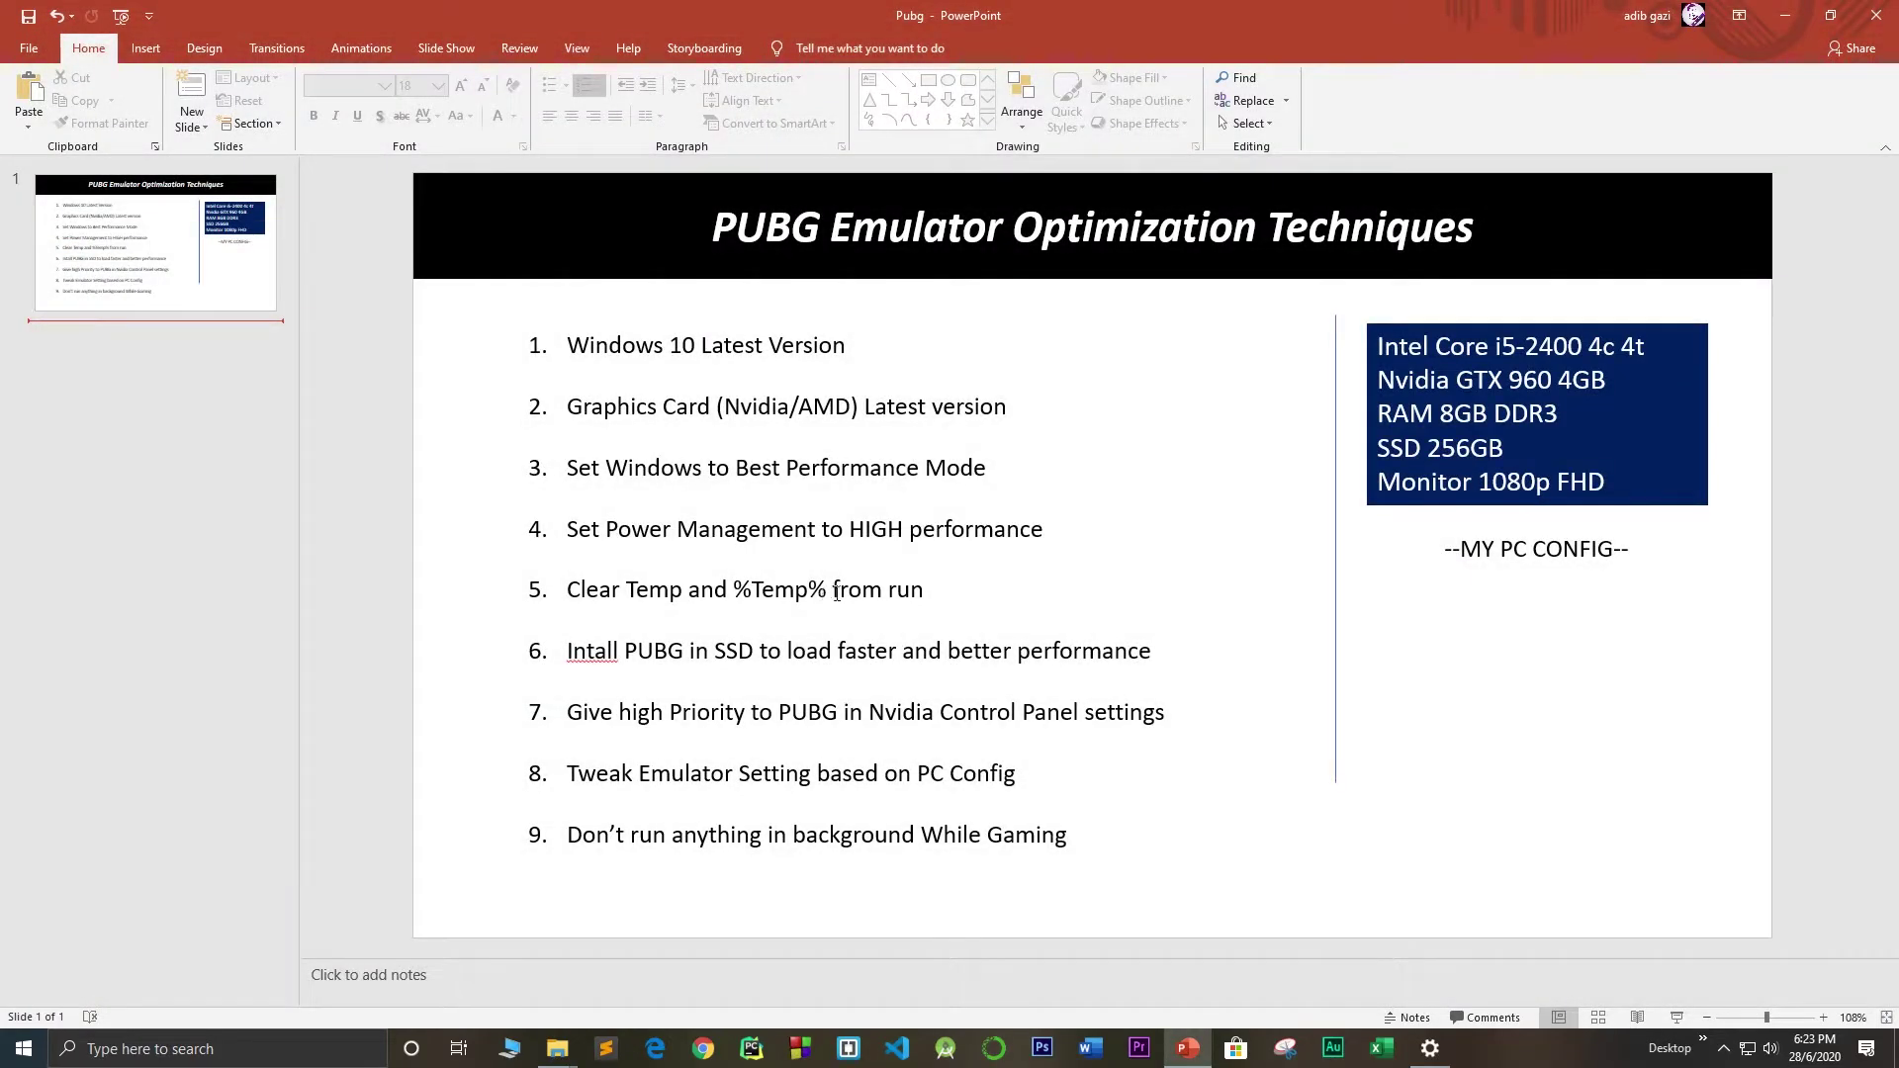
Open the Windows Temp folder by running "temp" and permanently delete all of its contents
key("super+r")
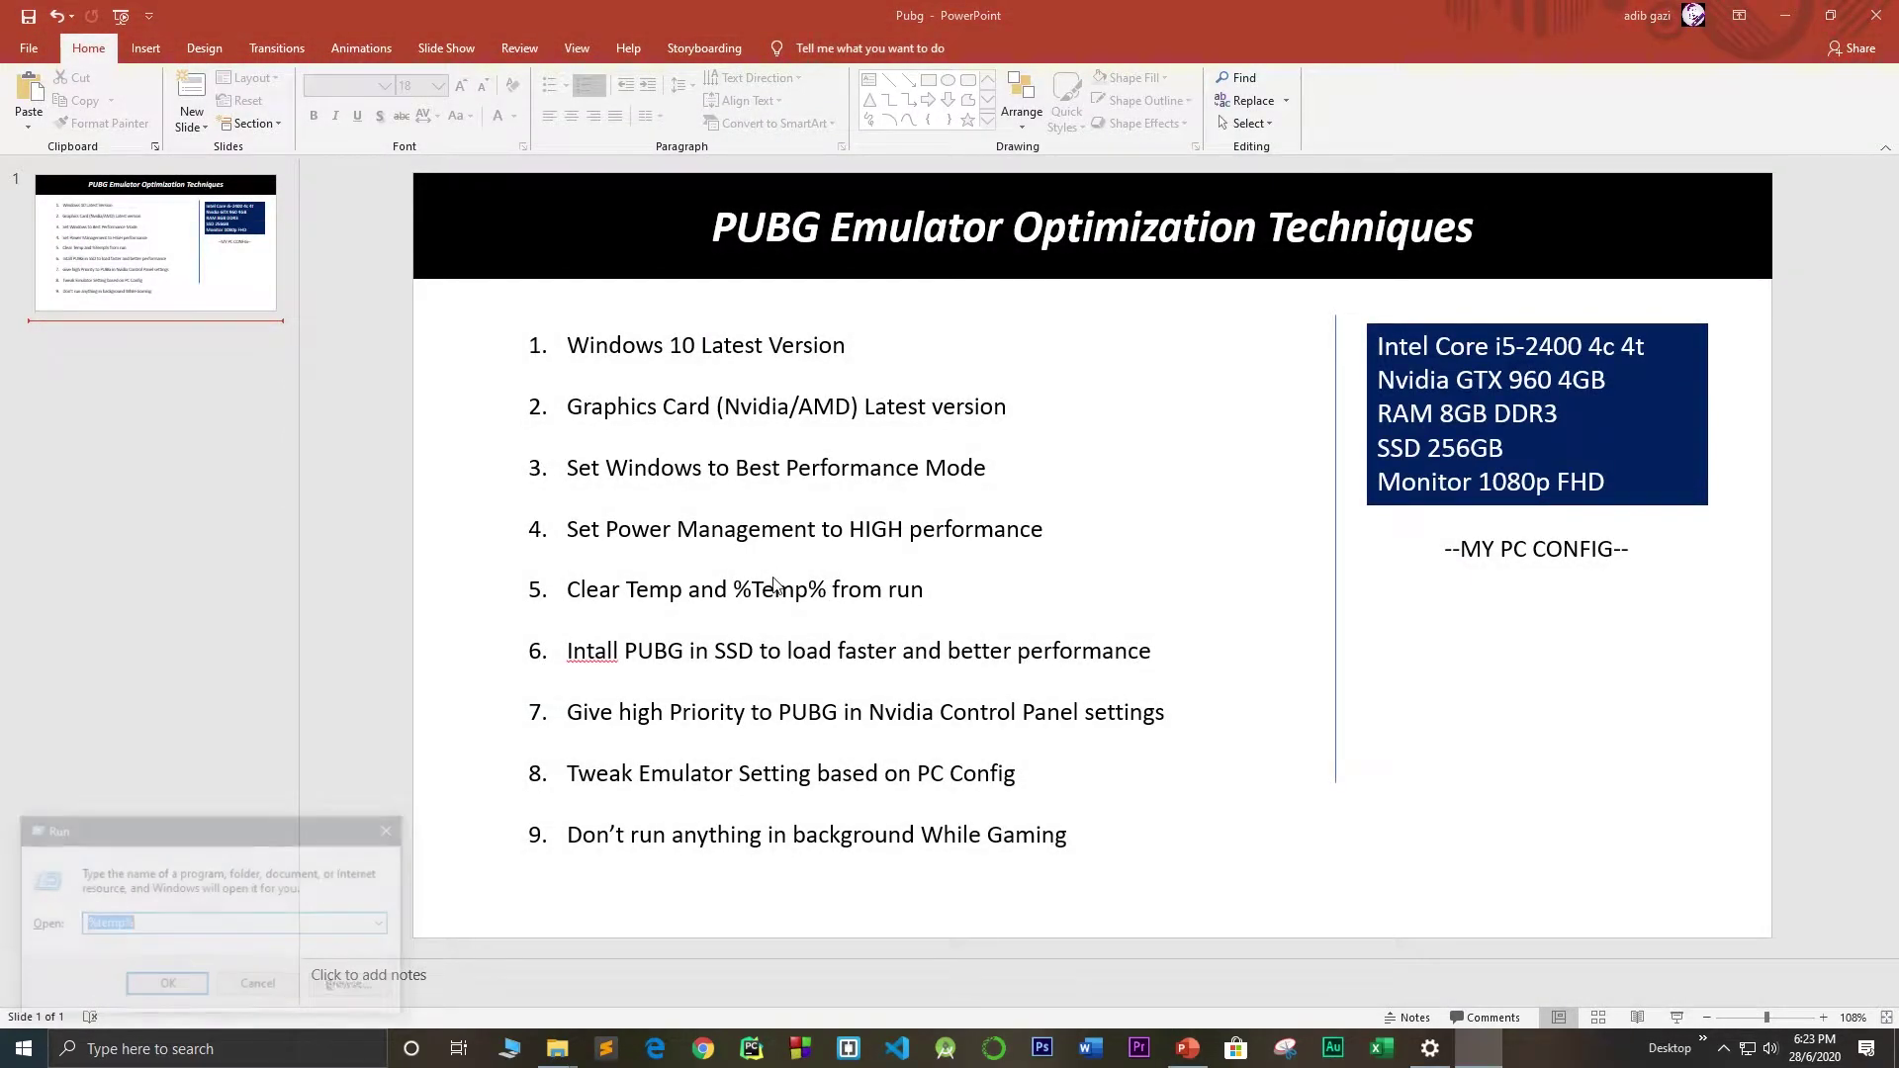
type("temp")
key("Return")
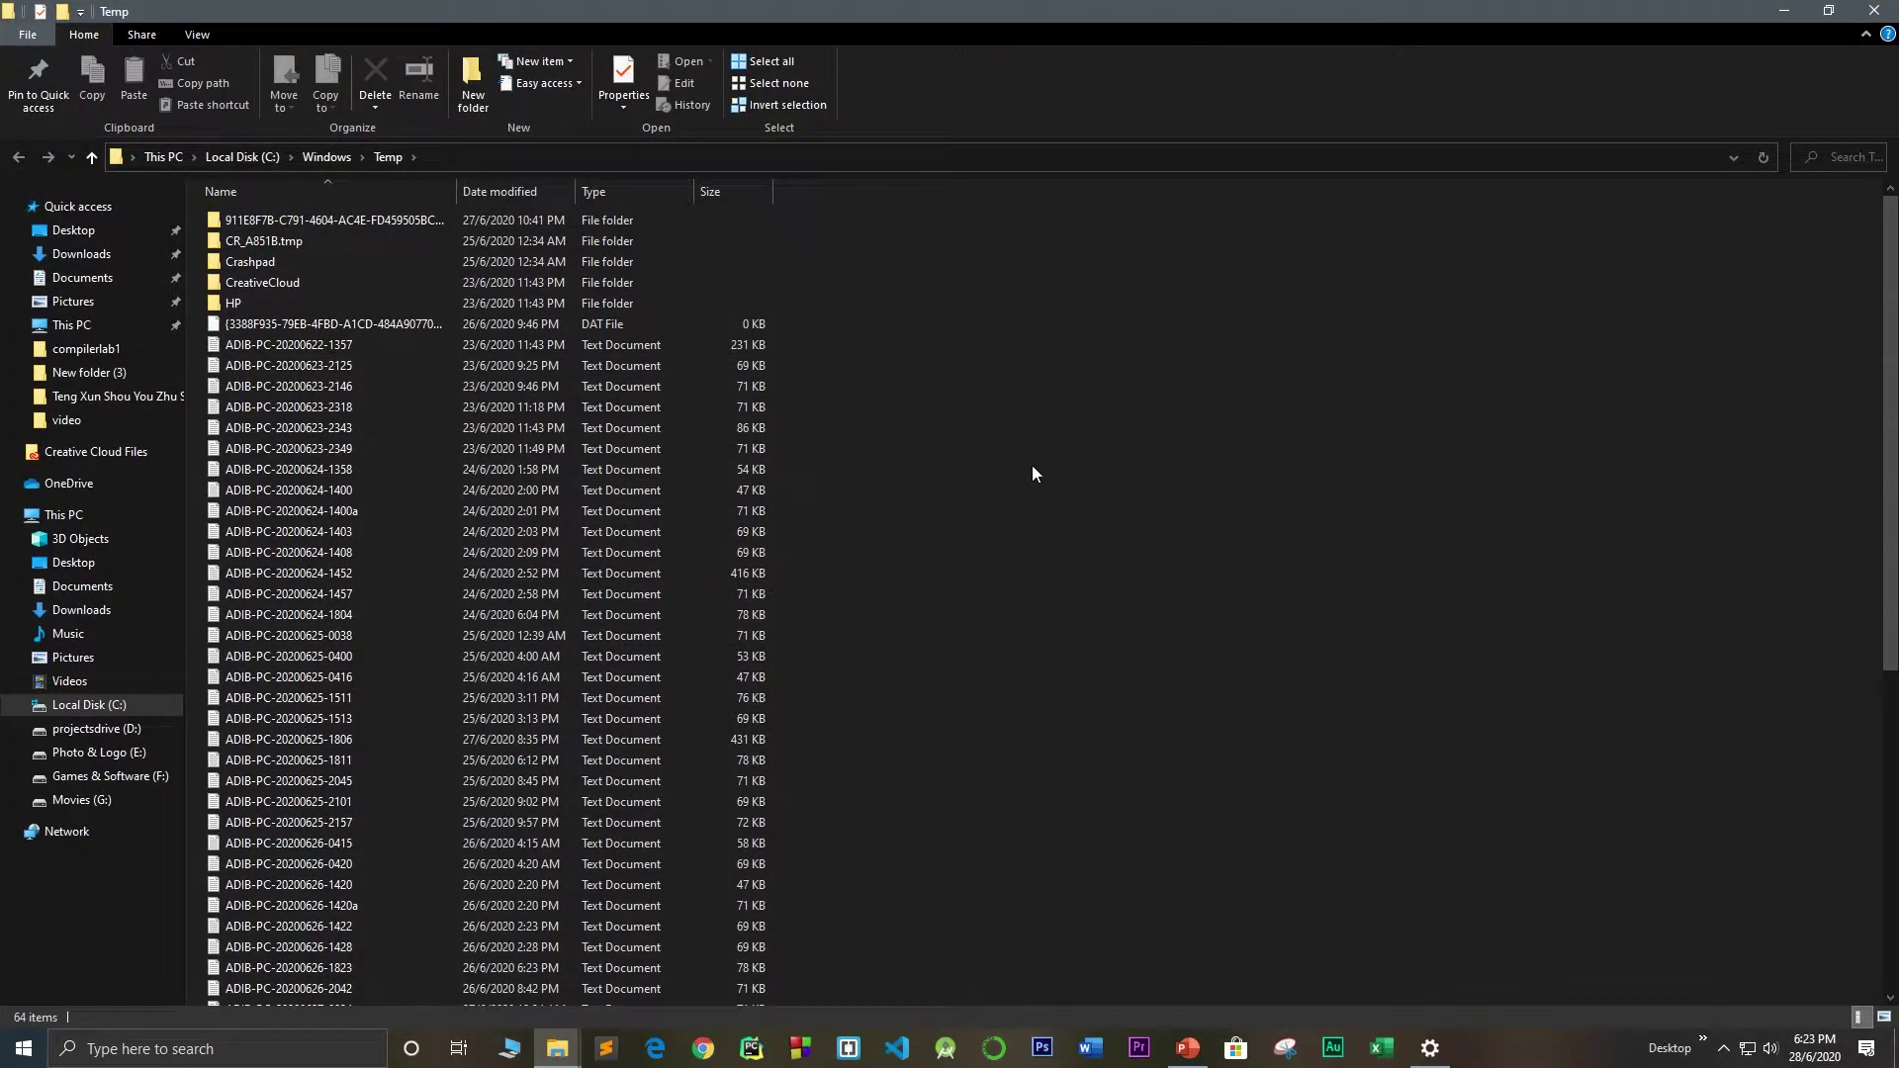
key("ctrl+a")
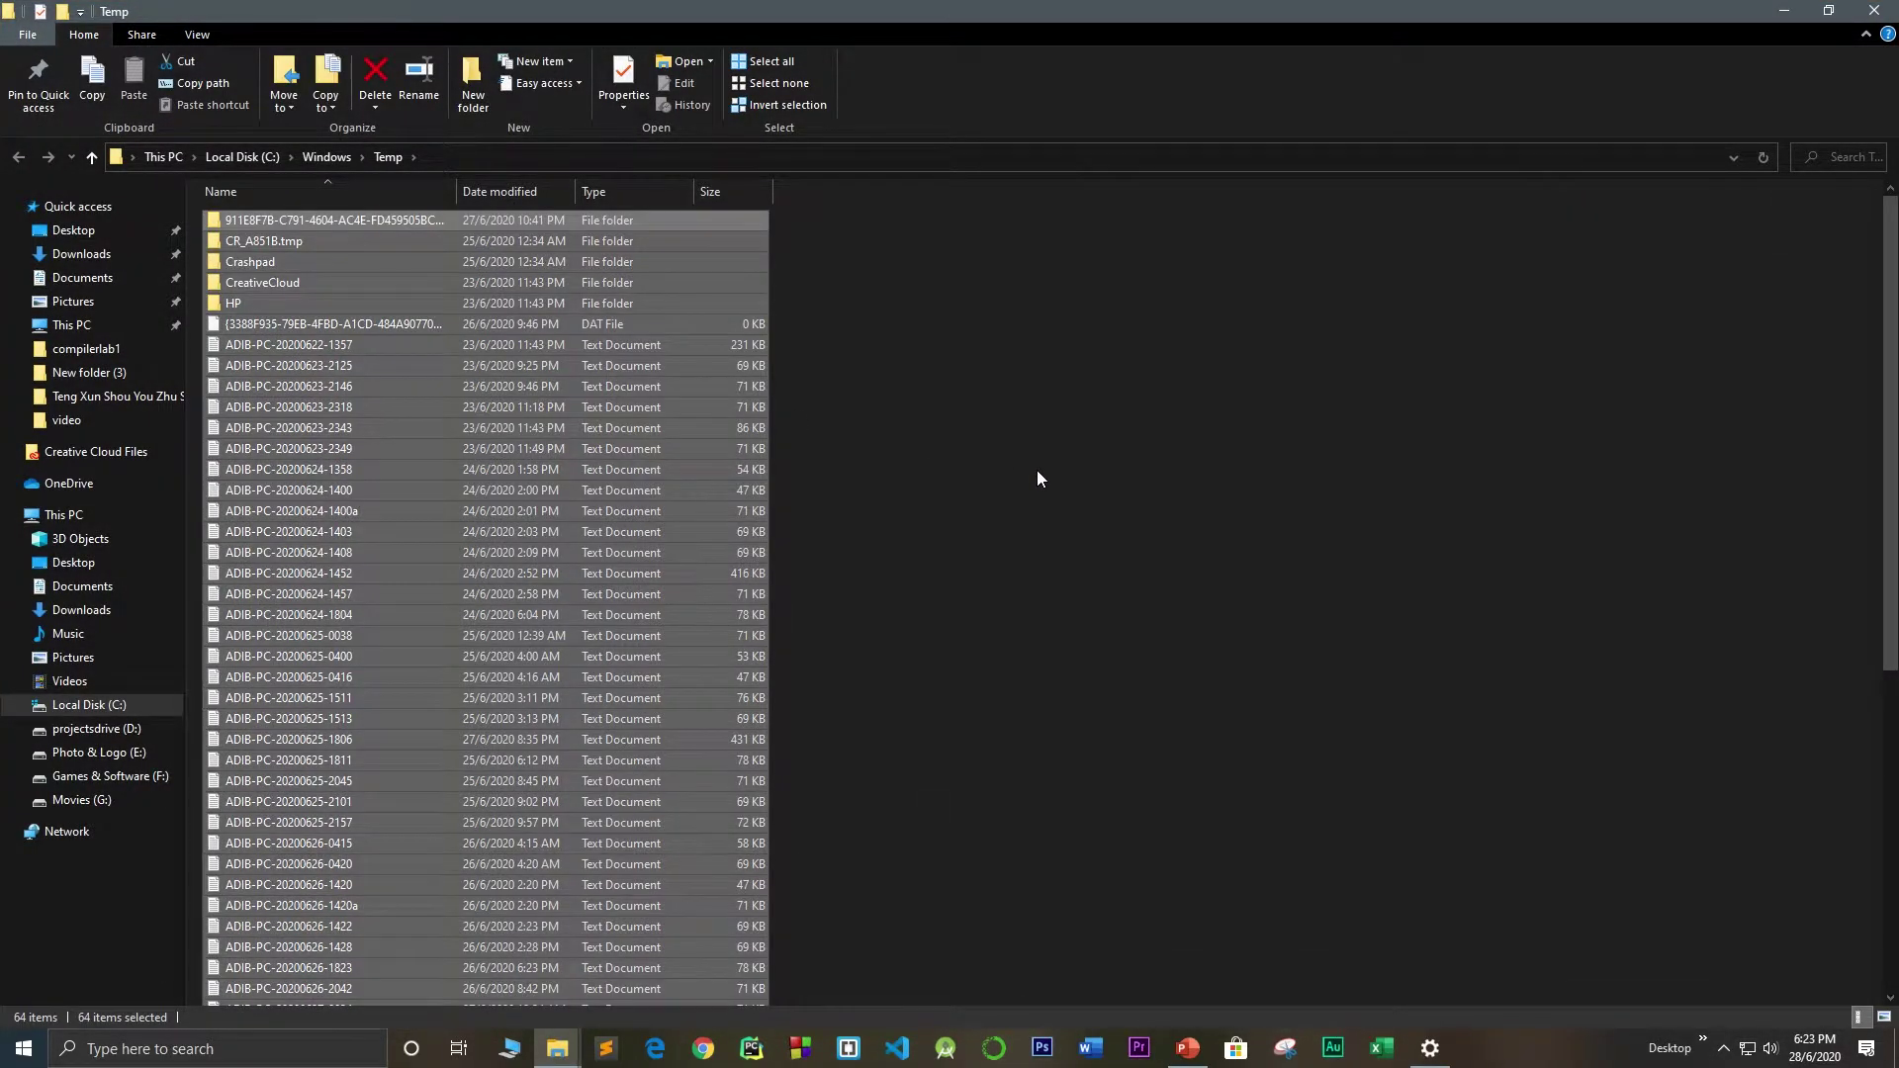
key("shift+Delete")
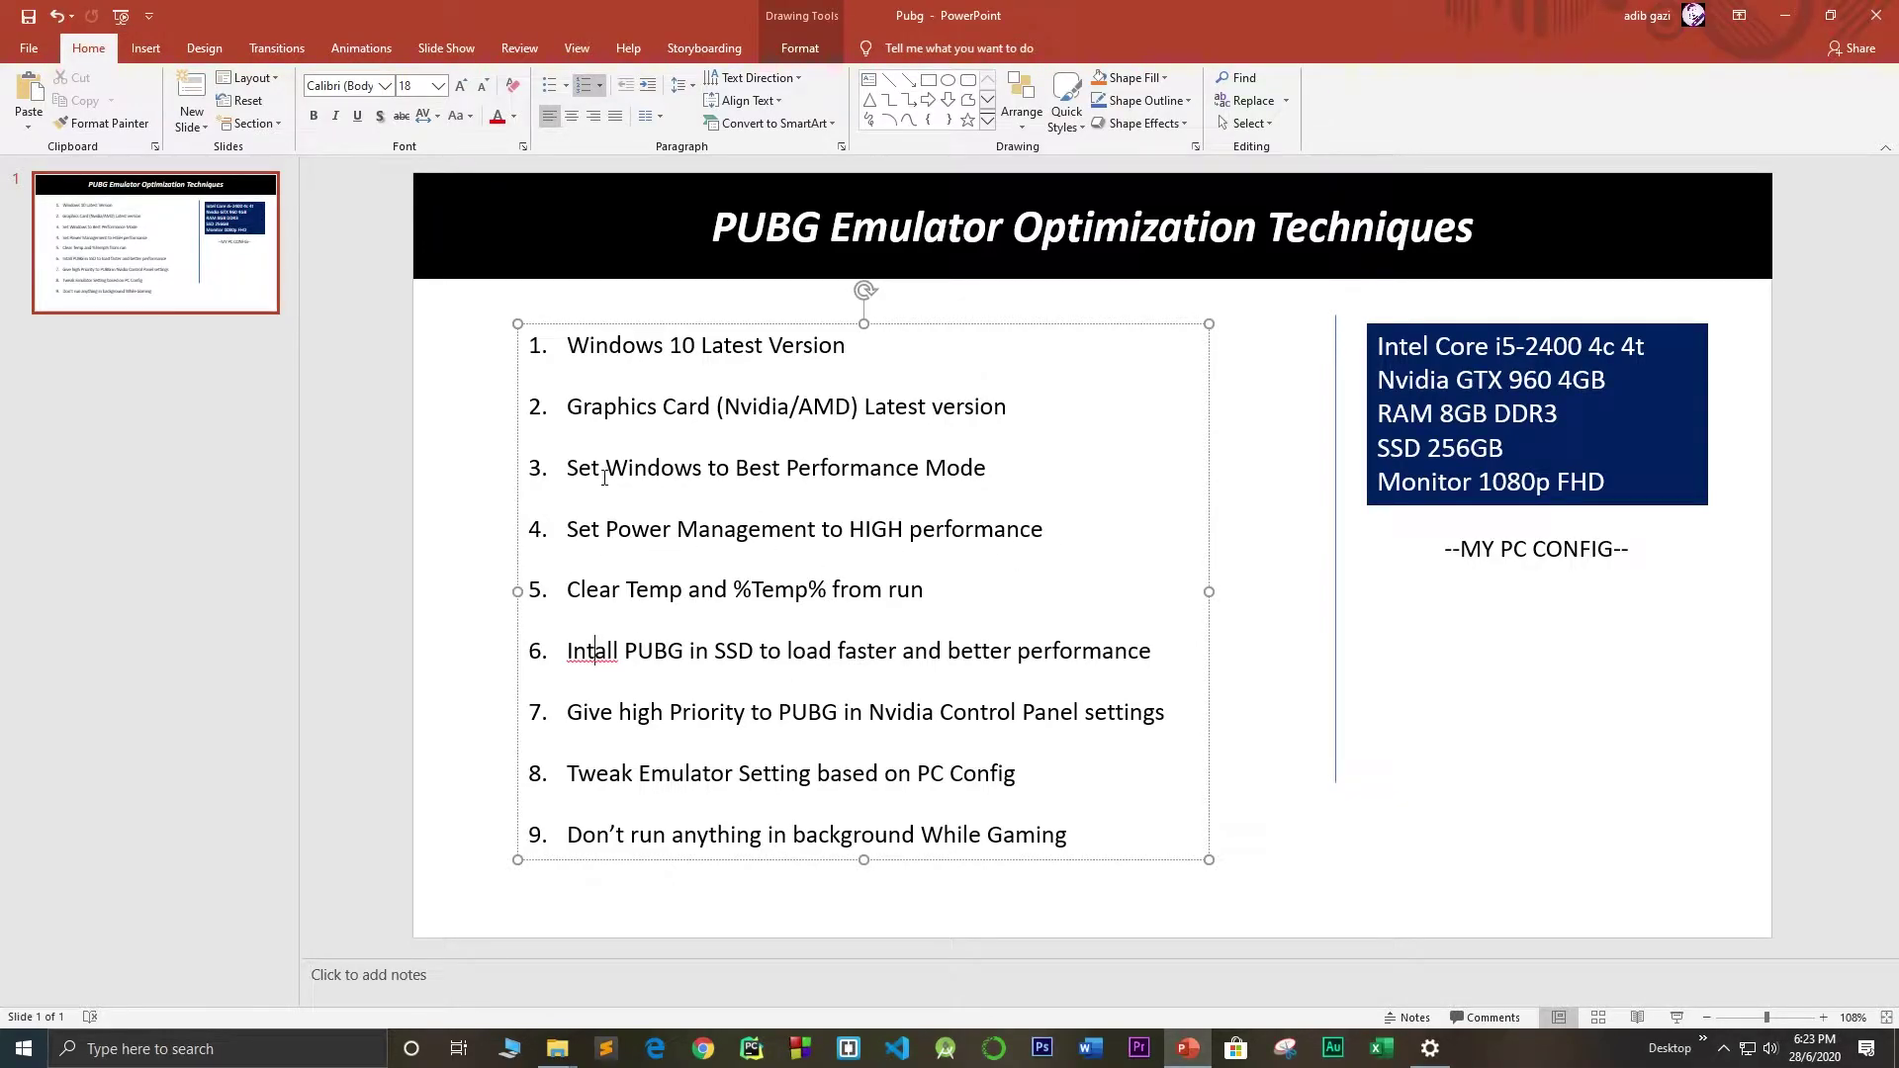
Highlight the "Set Windows to Best Performance Mode" line on the slide
left_click_drag(570, 466, 979, 468)
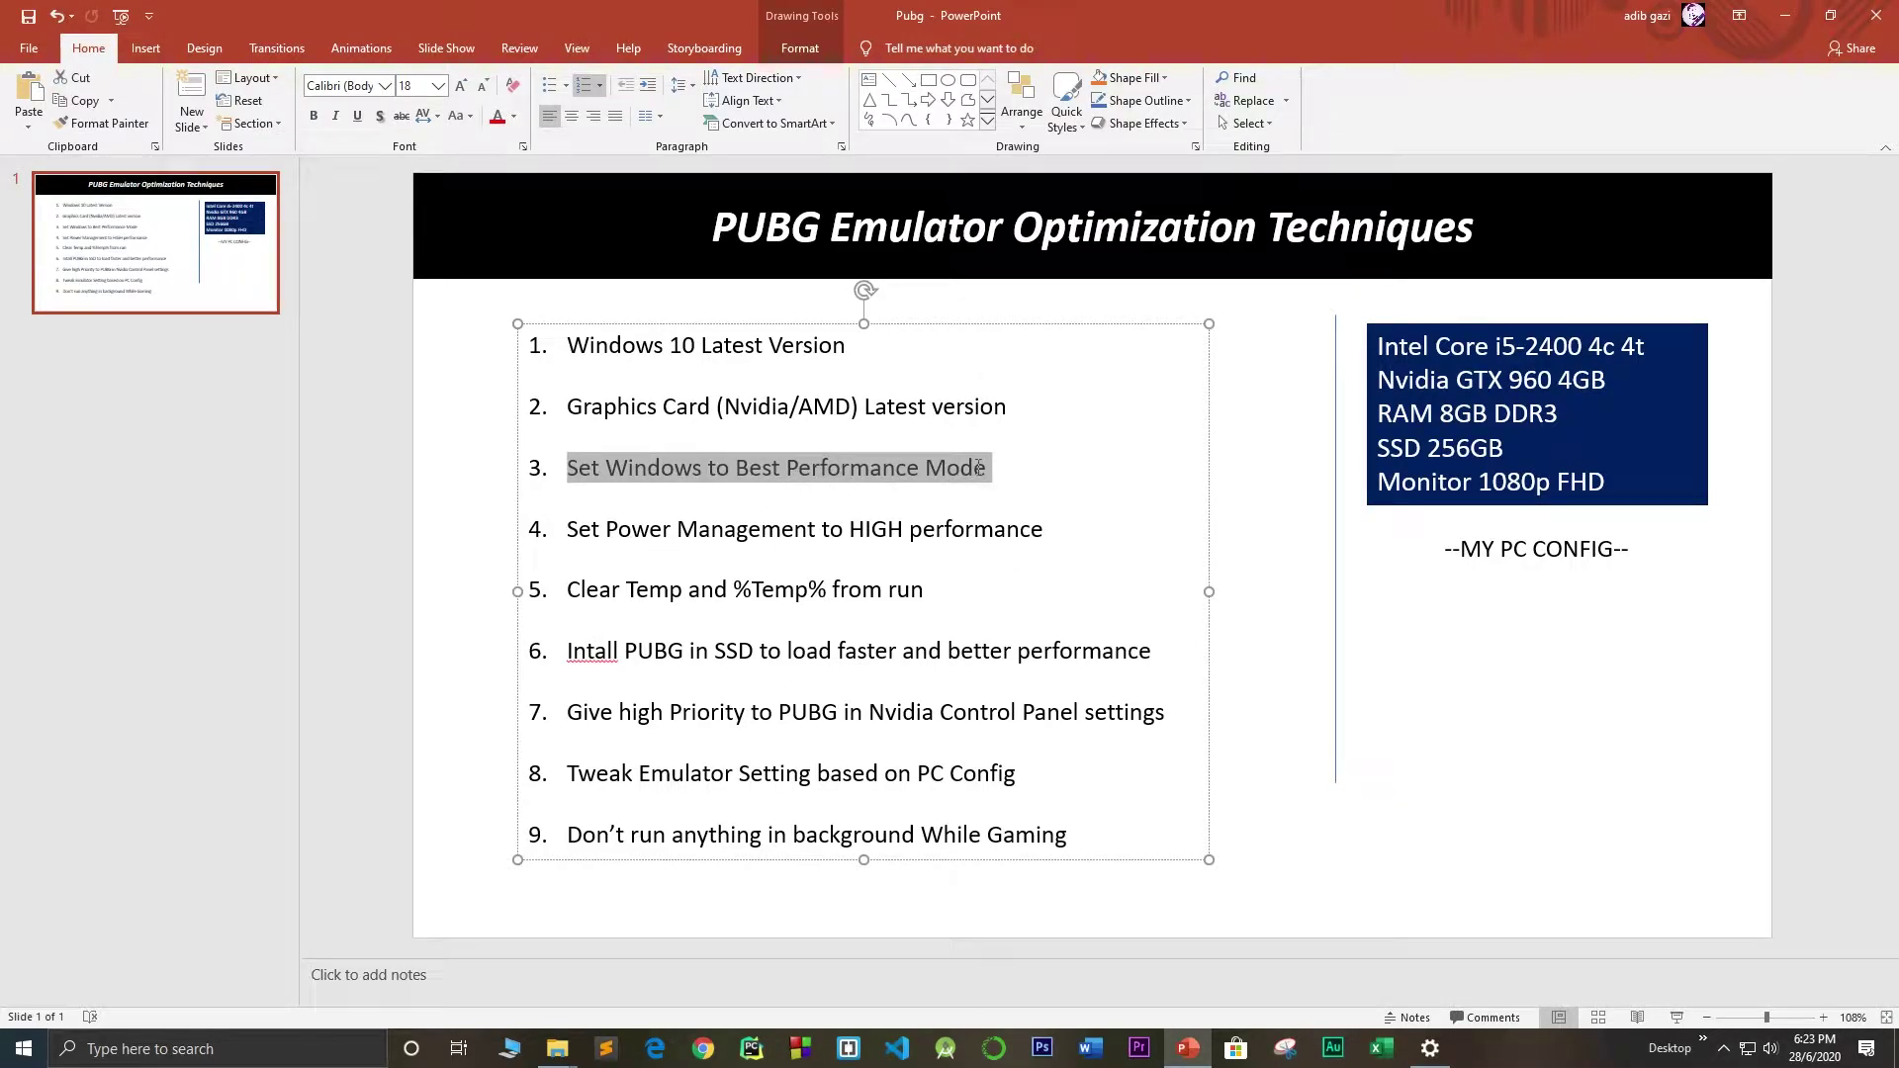
Highlight the words "load faster" in the slide's line about installing PUBG on an SSD
left_click_drag(575, 661, 799, 657)
left_click(799, 656)
key("End")
key("Return")
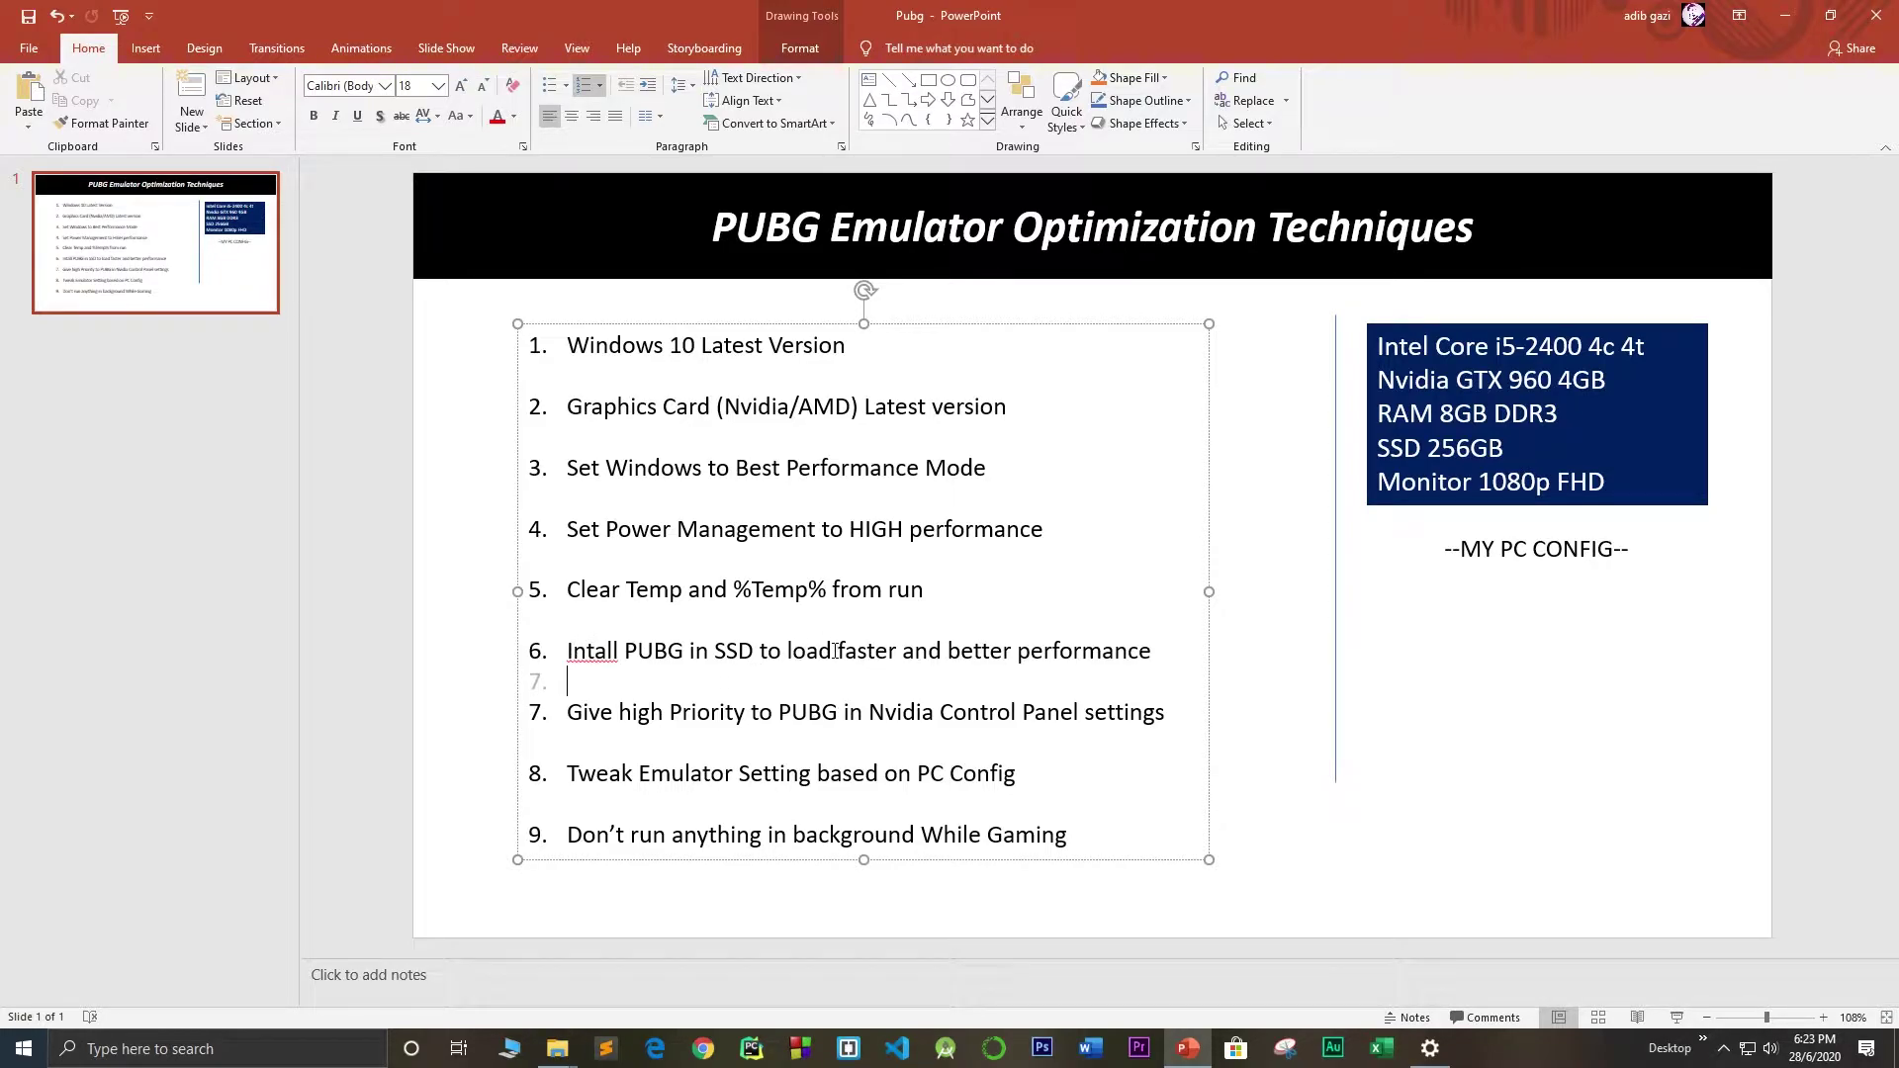
left_click_drag(896, 651, 786, 650)
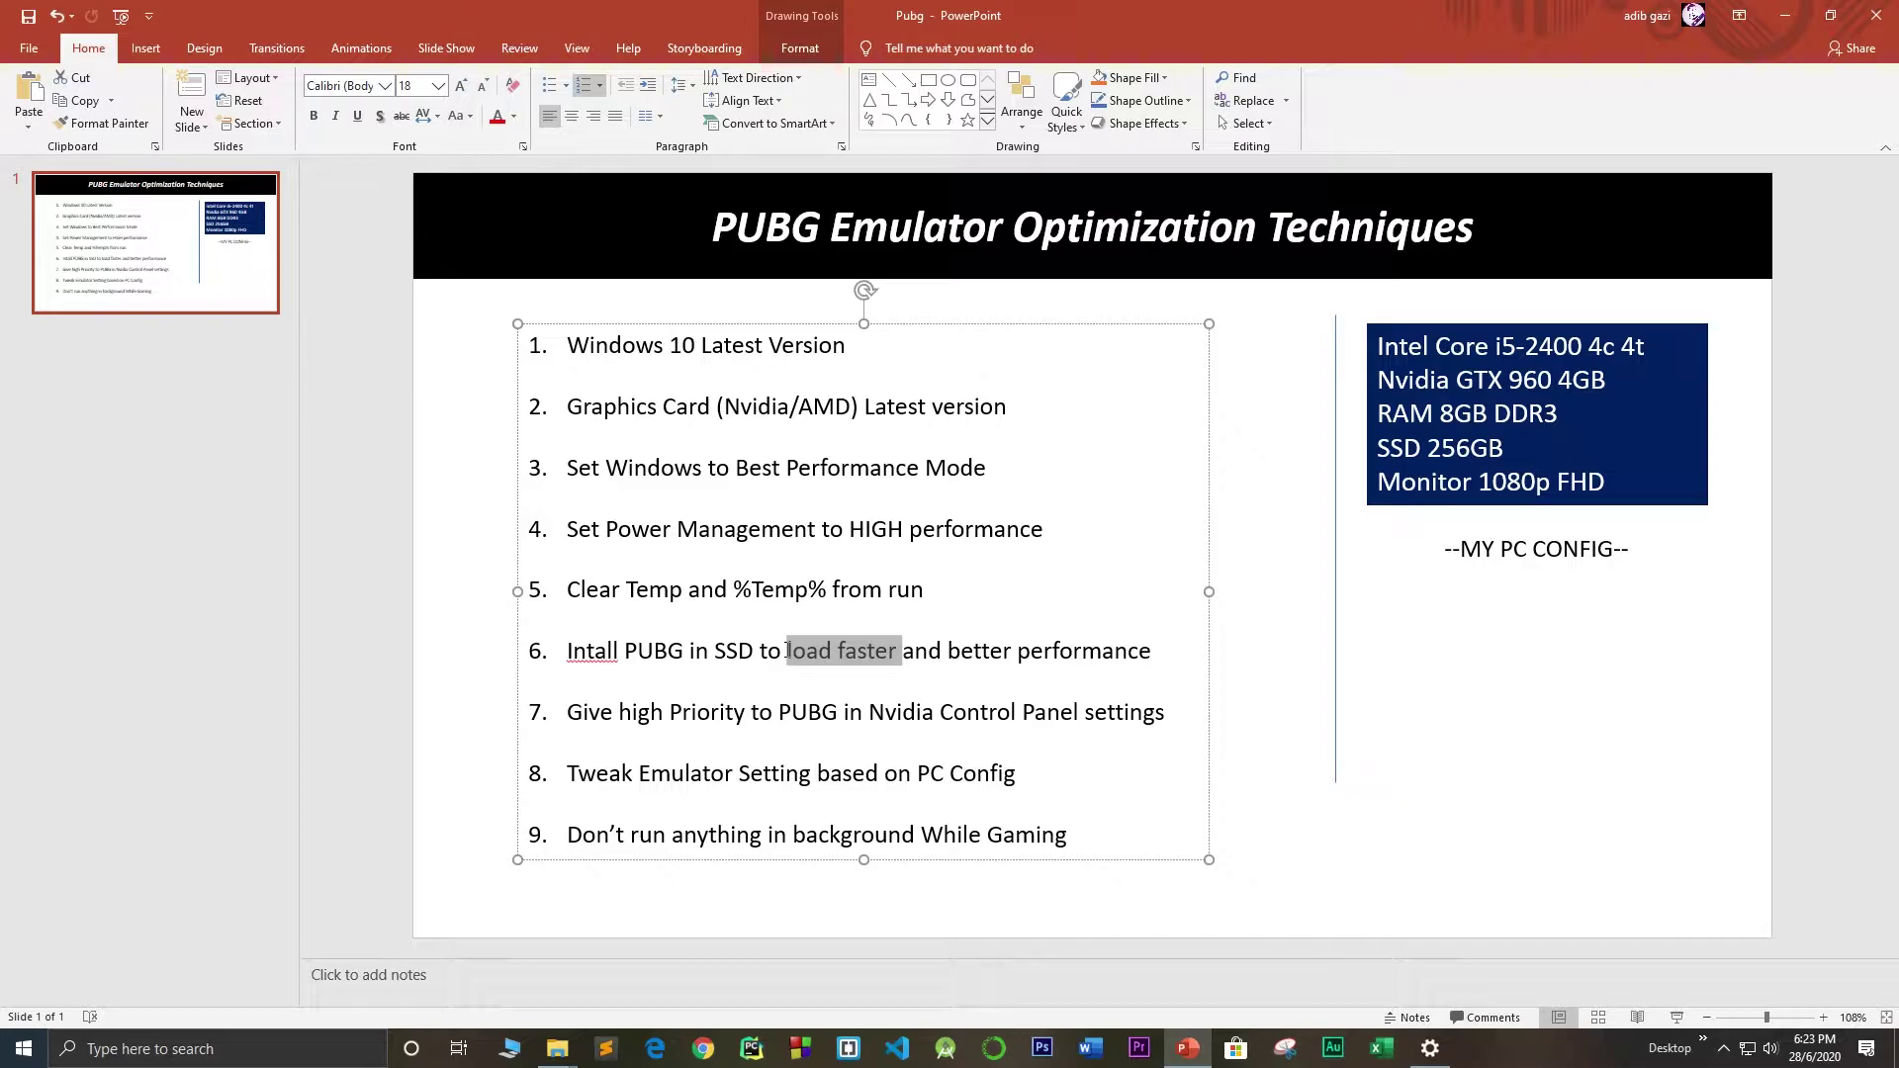
left_click(914, 651)
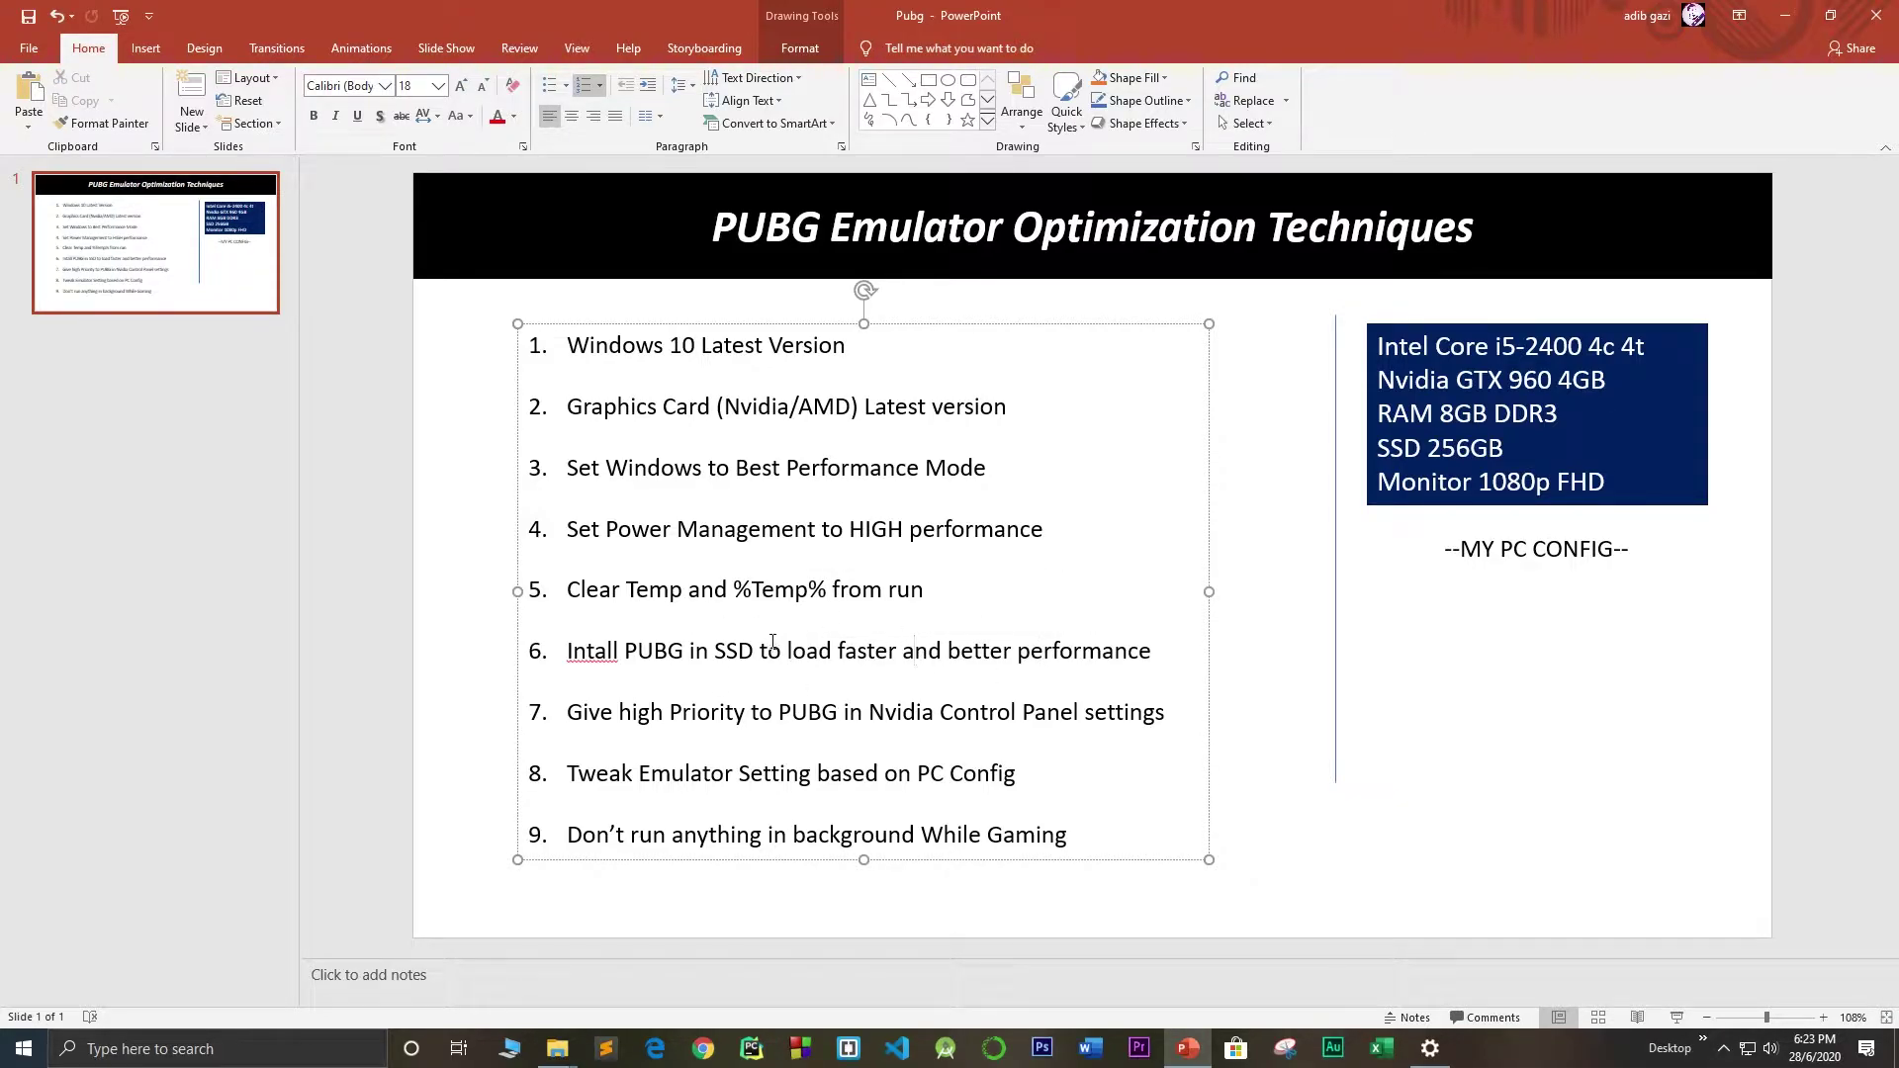
Highlight the full SSD installation line on the slide, followed by the line "Give high Priority to PUBG in Nvidia Control Panel settings"
left_click_drag(569, 651, 1152, 651)
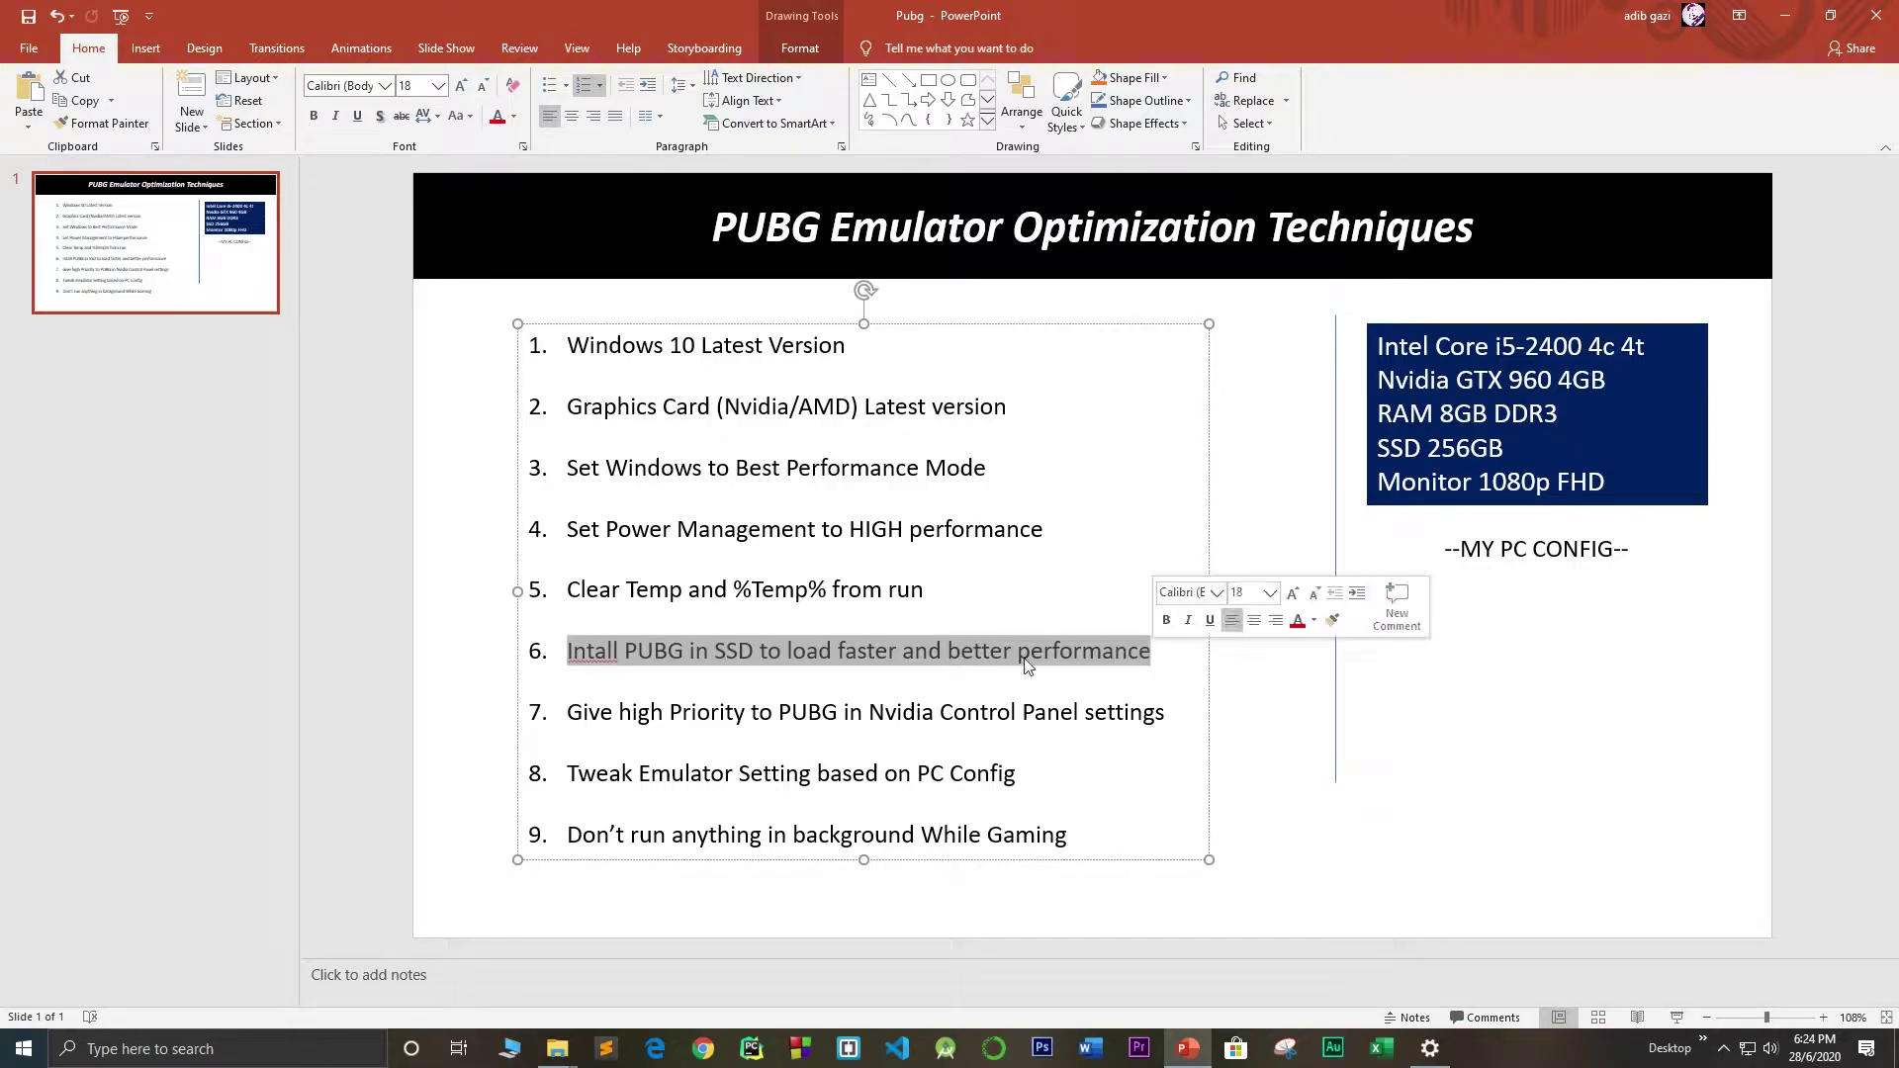
key("End")
key("Return")
key("BackSpace")
left_click_drag(569, 651, 1156, 653)
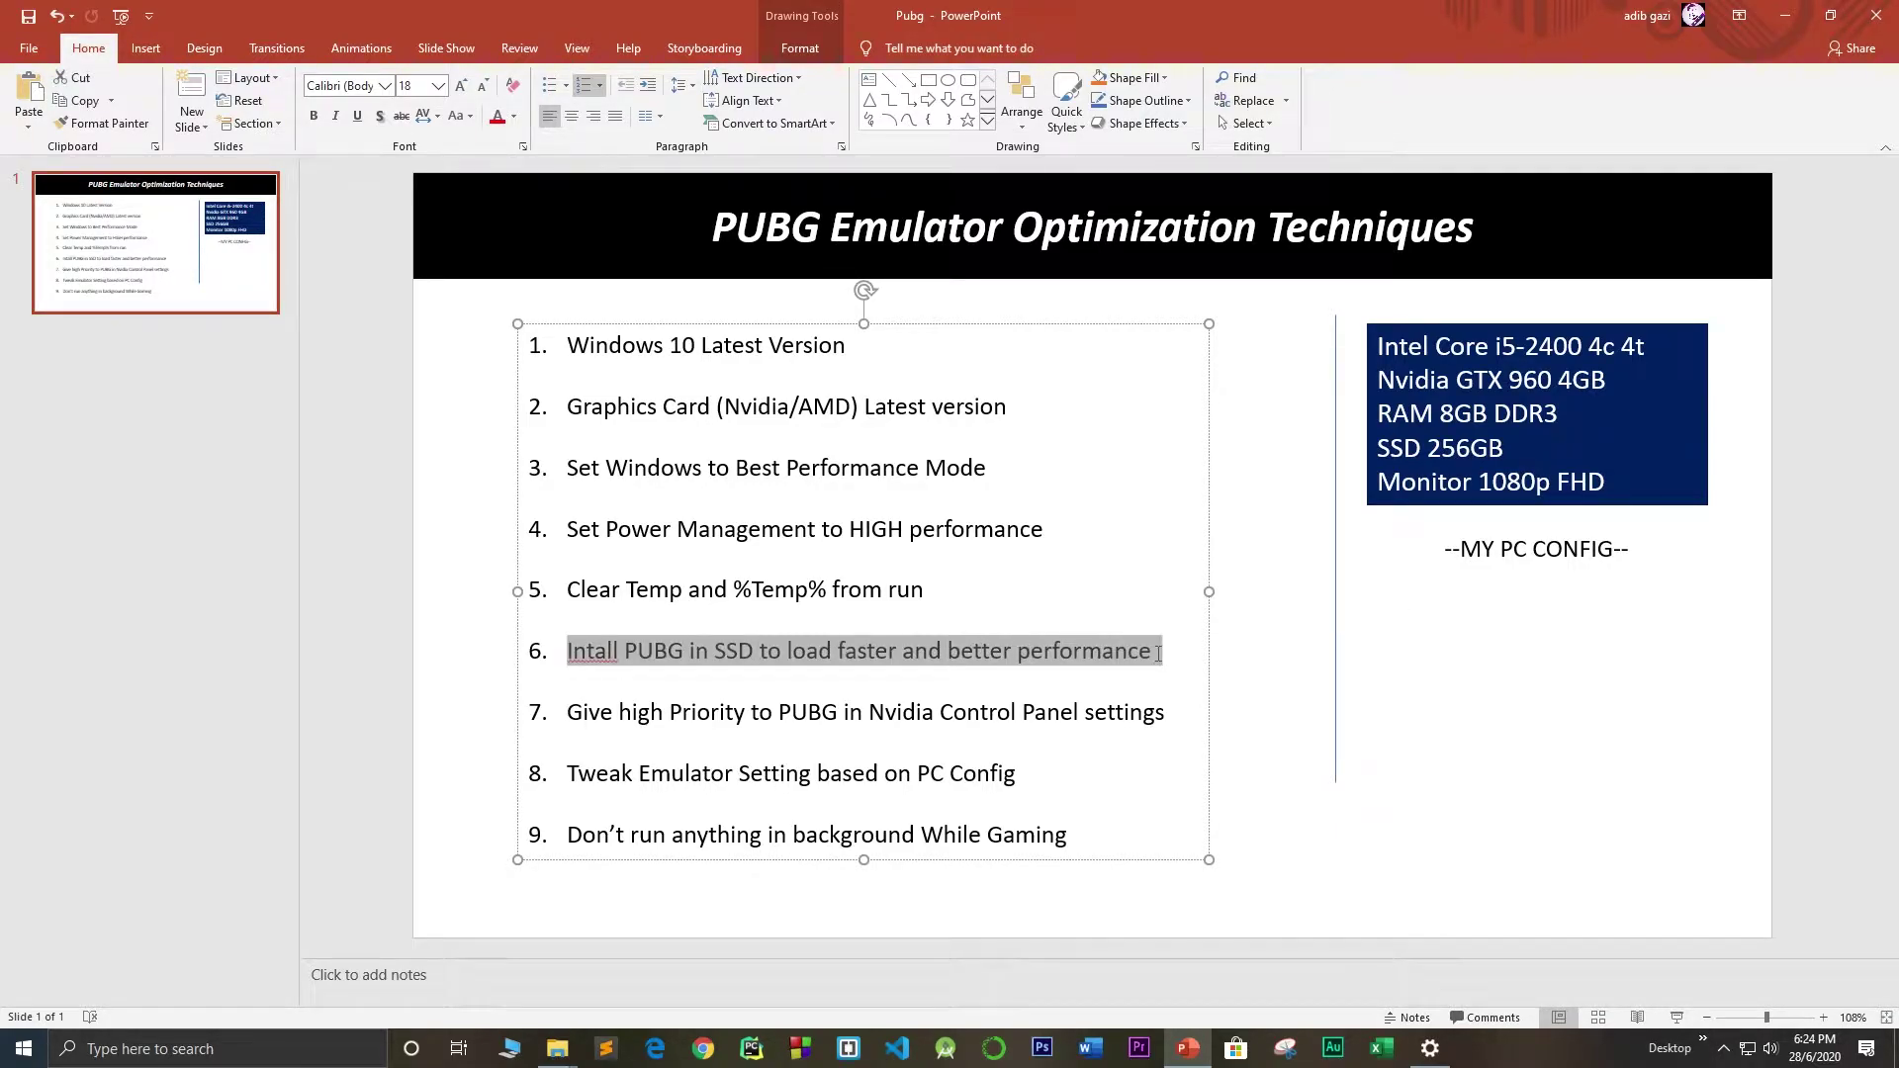
left_click_drag(561, 714, 1126, 709)
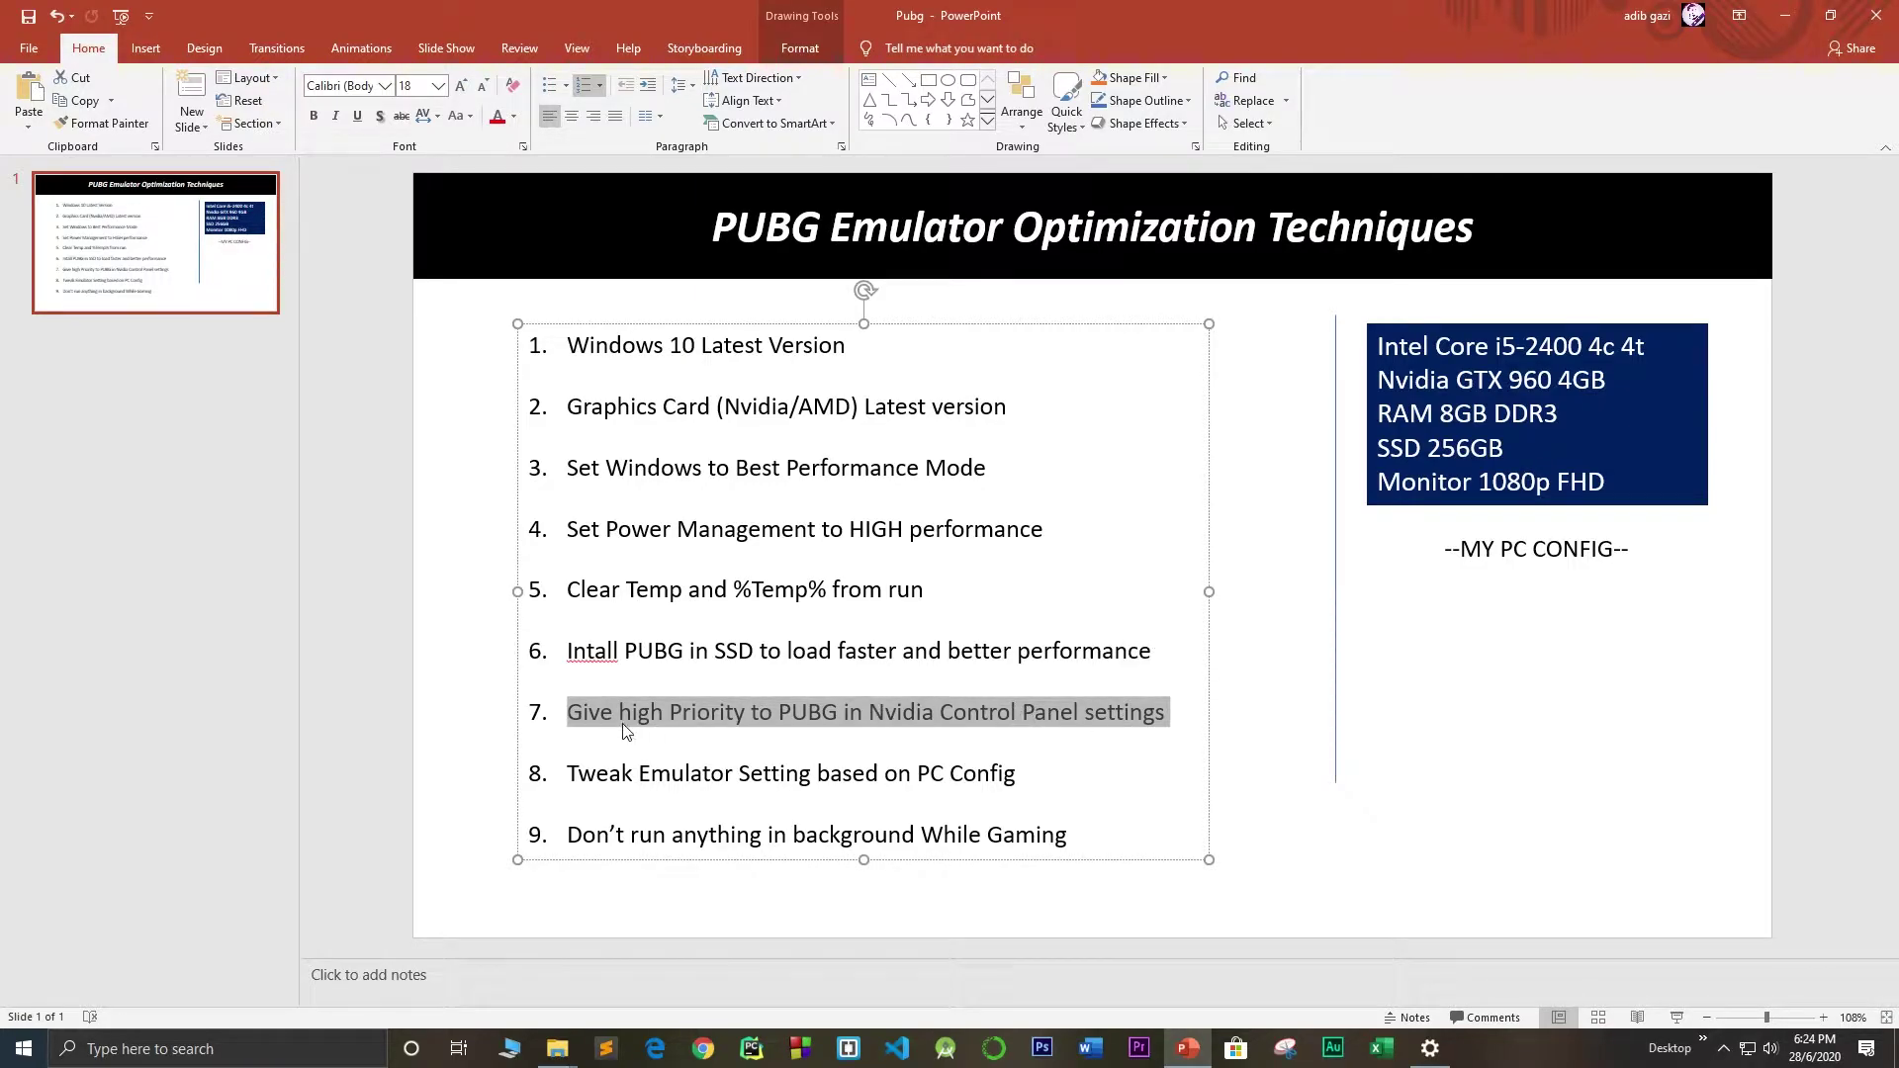
left_click(820, 713)
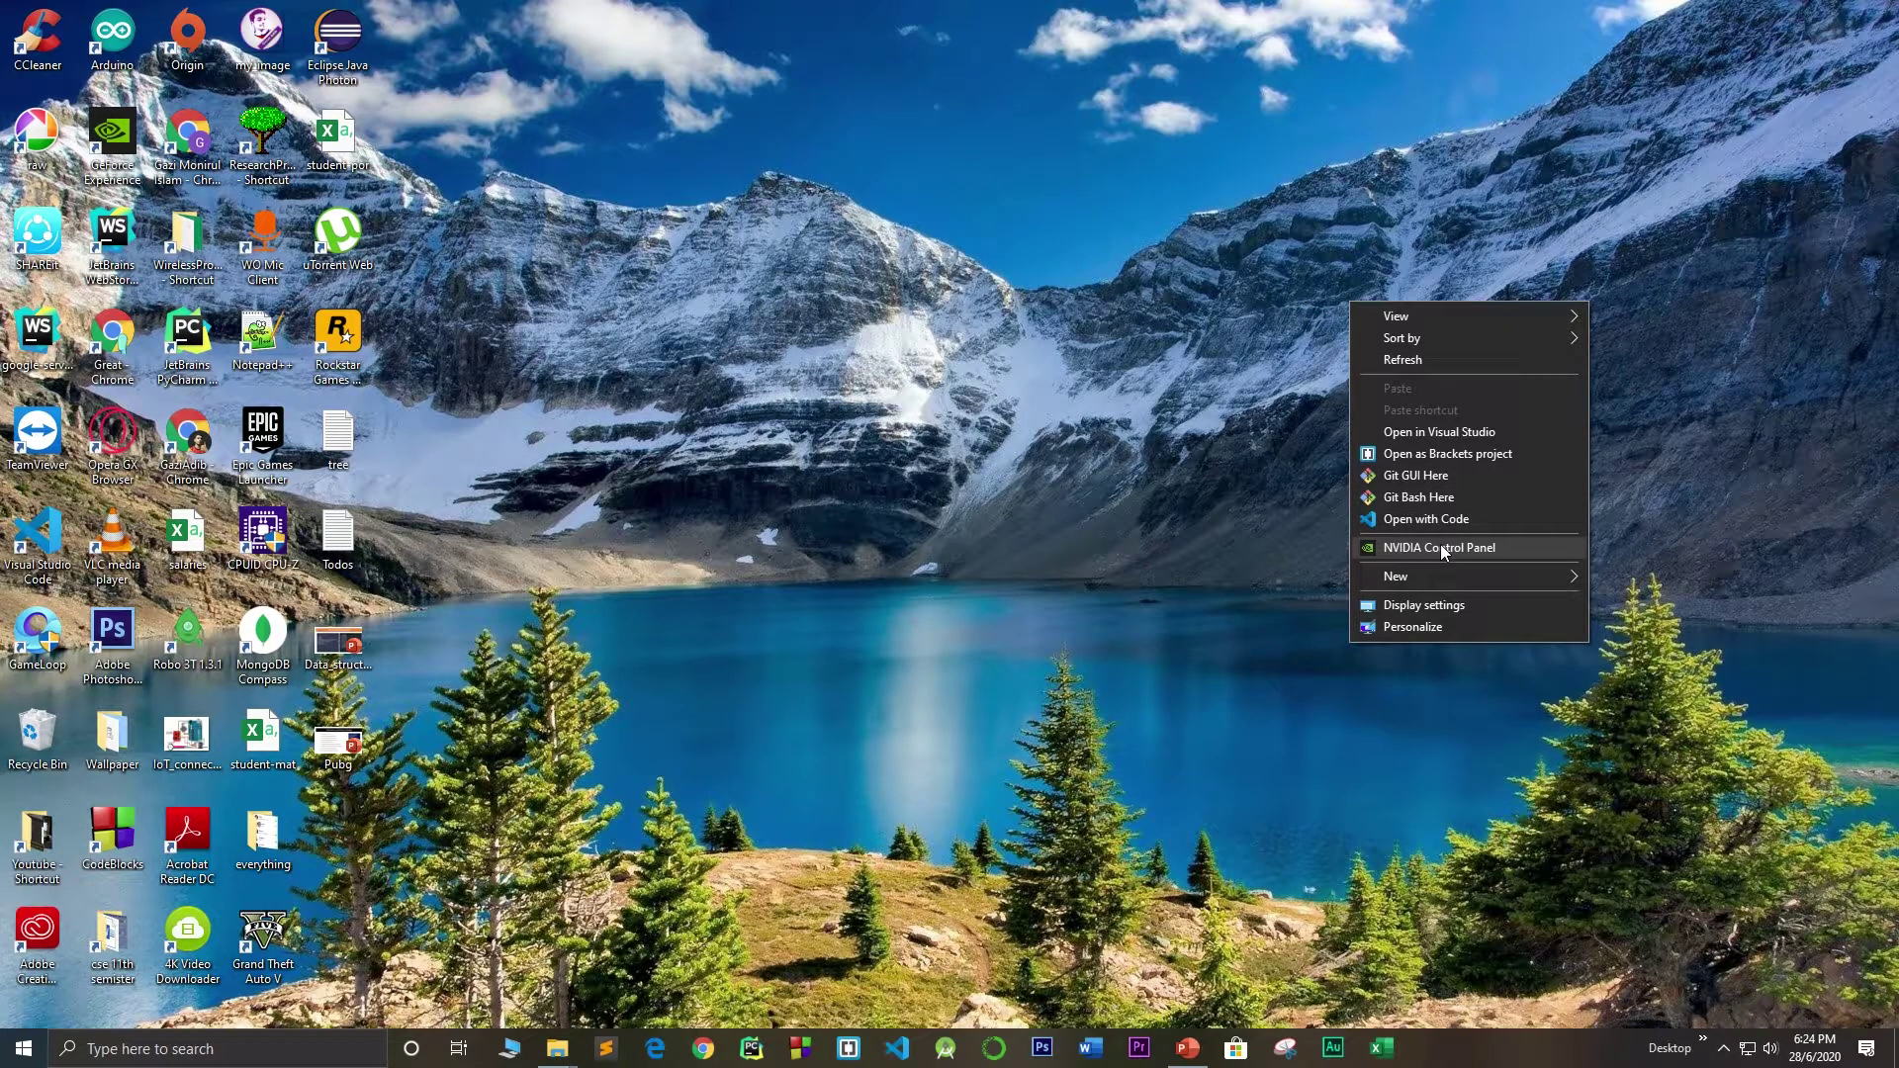
Open NVIDIA Control Panel from the desktop and select Teng Xun Shou You Zhu Shou (appmarket.exe) in the program-specific 3D settings
left_click(1440, 544)
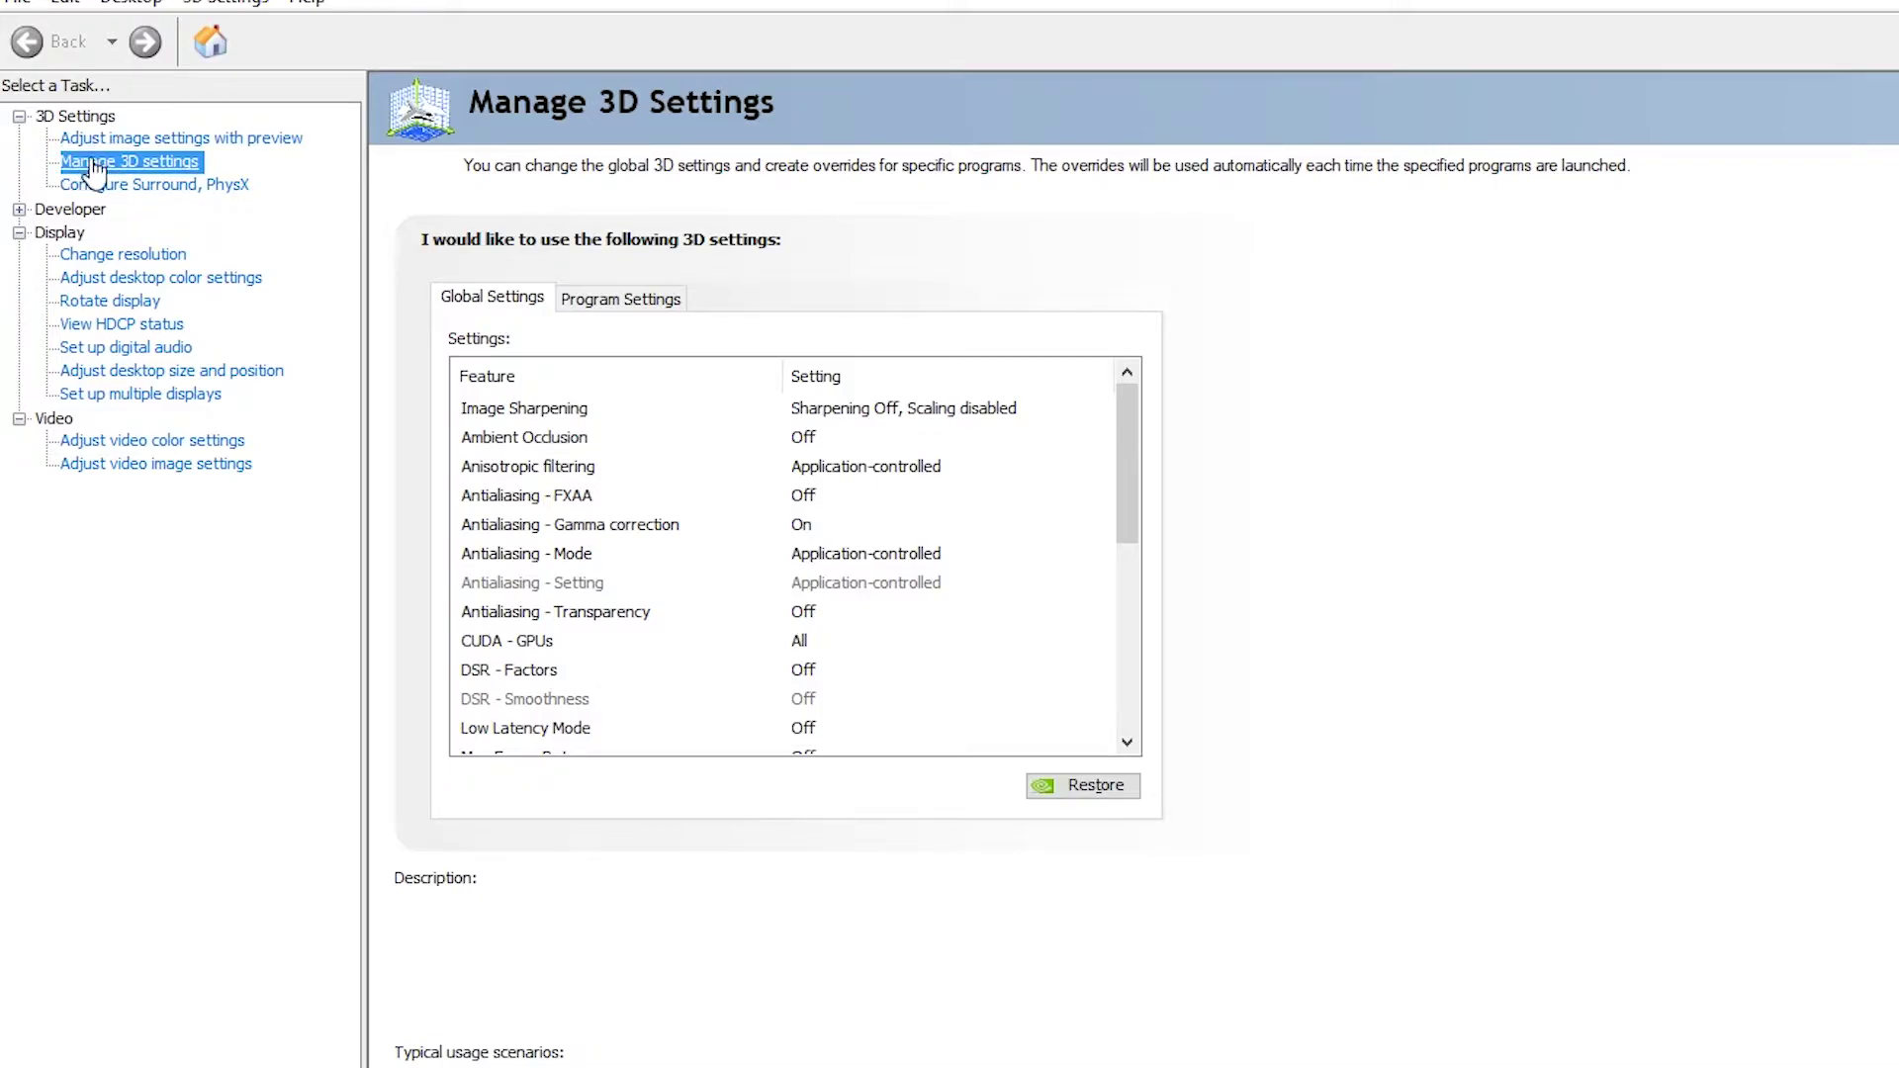
left_click(154, 168)
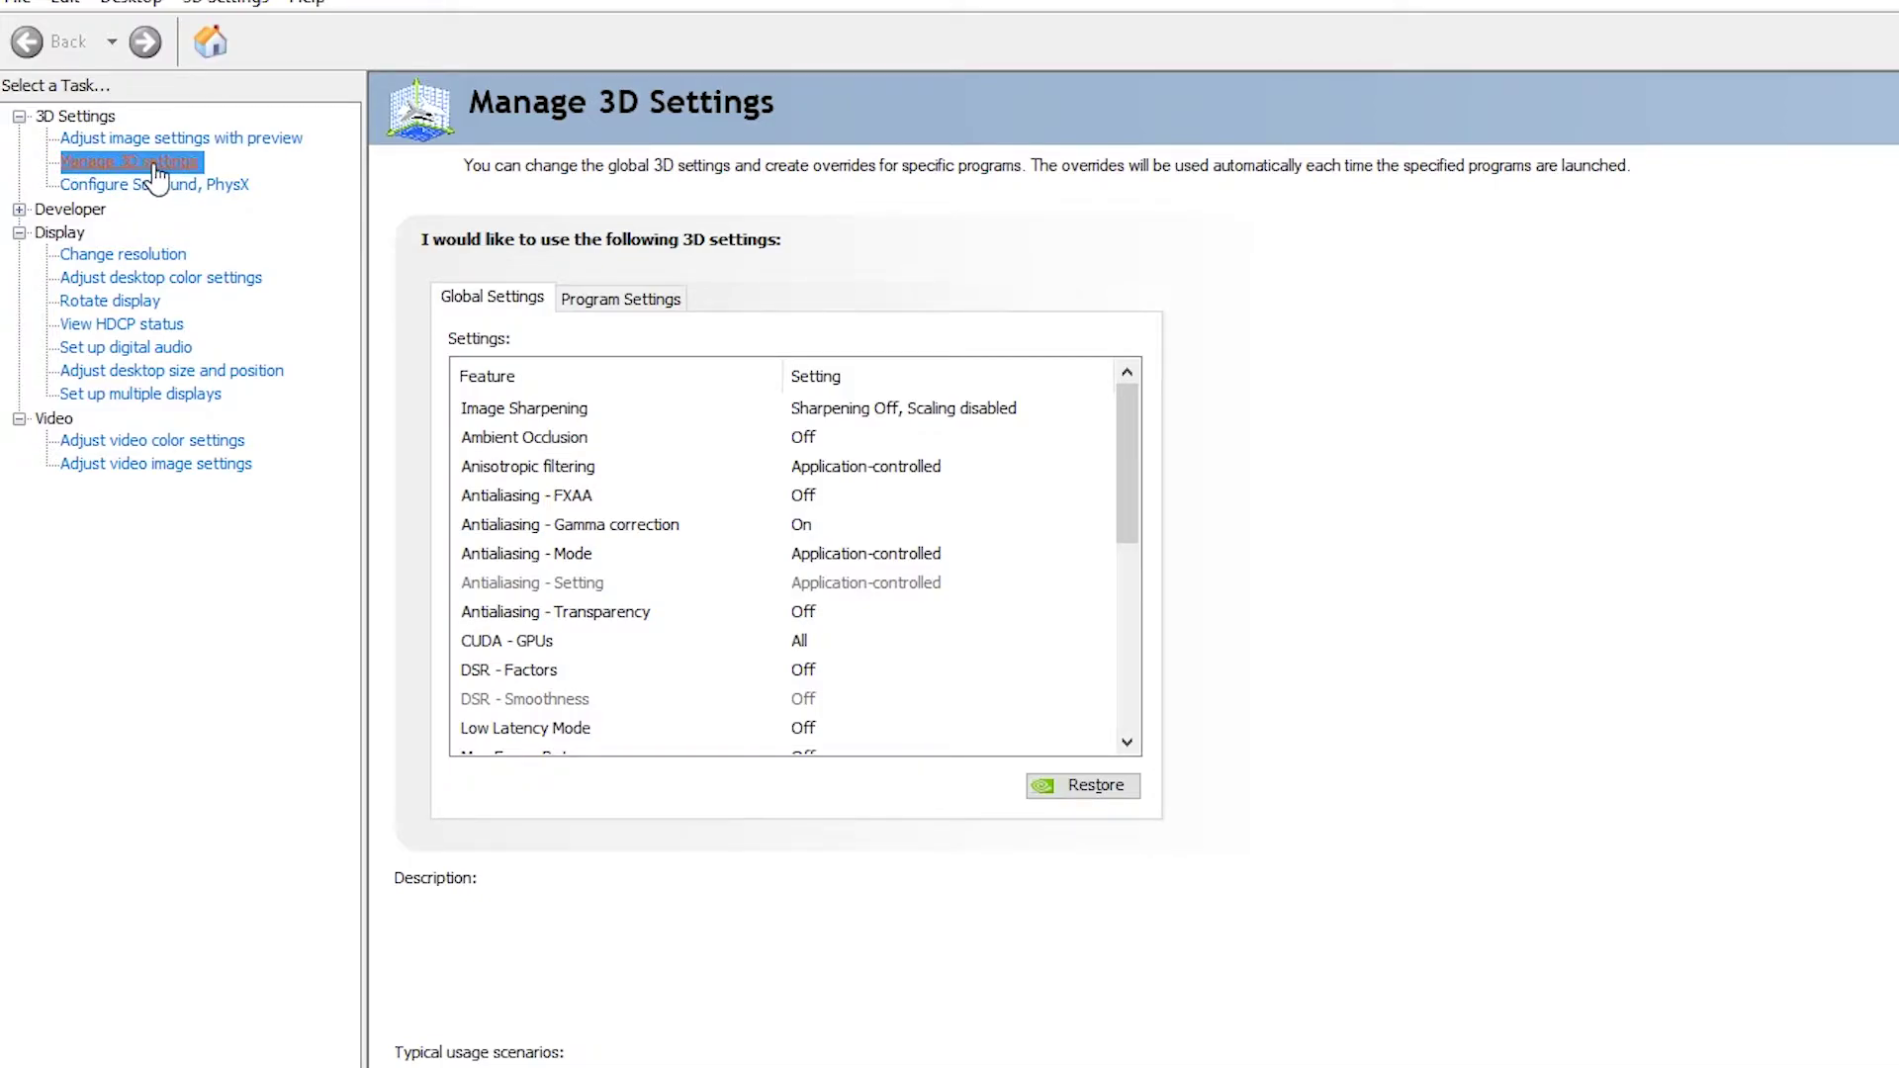
left_click(627, 312)
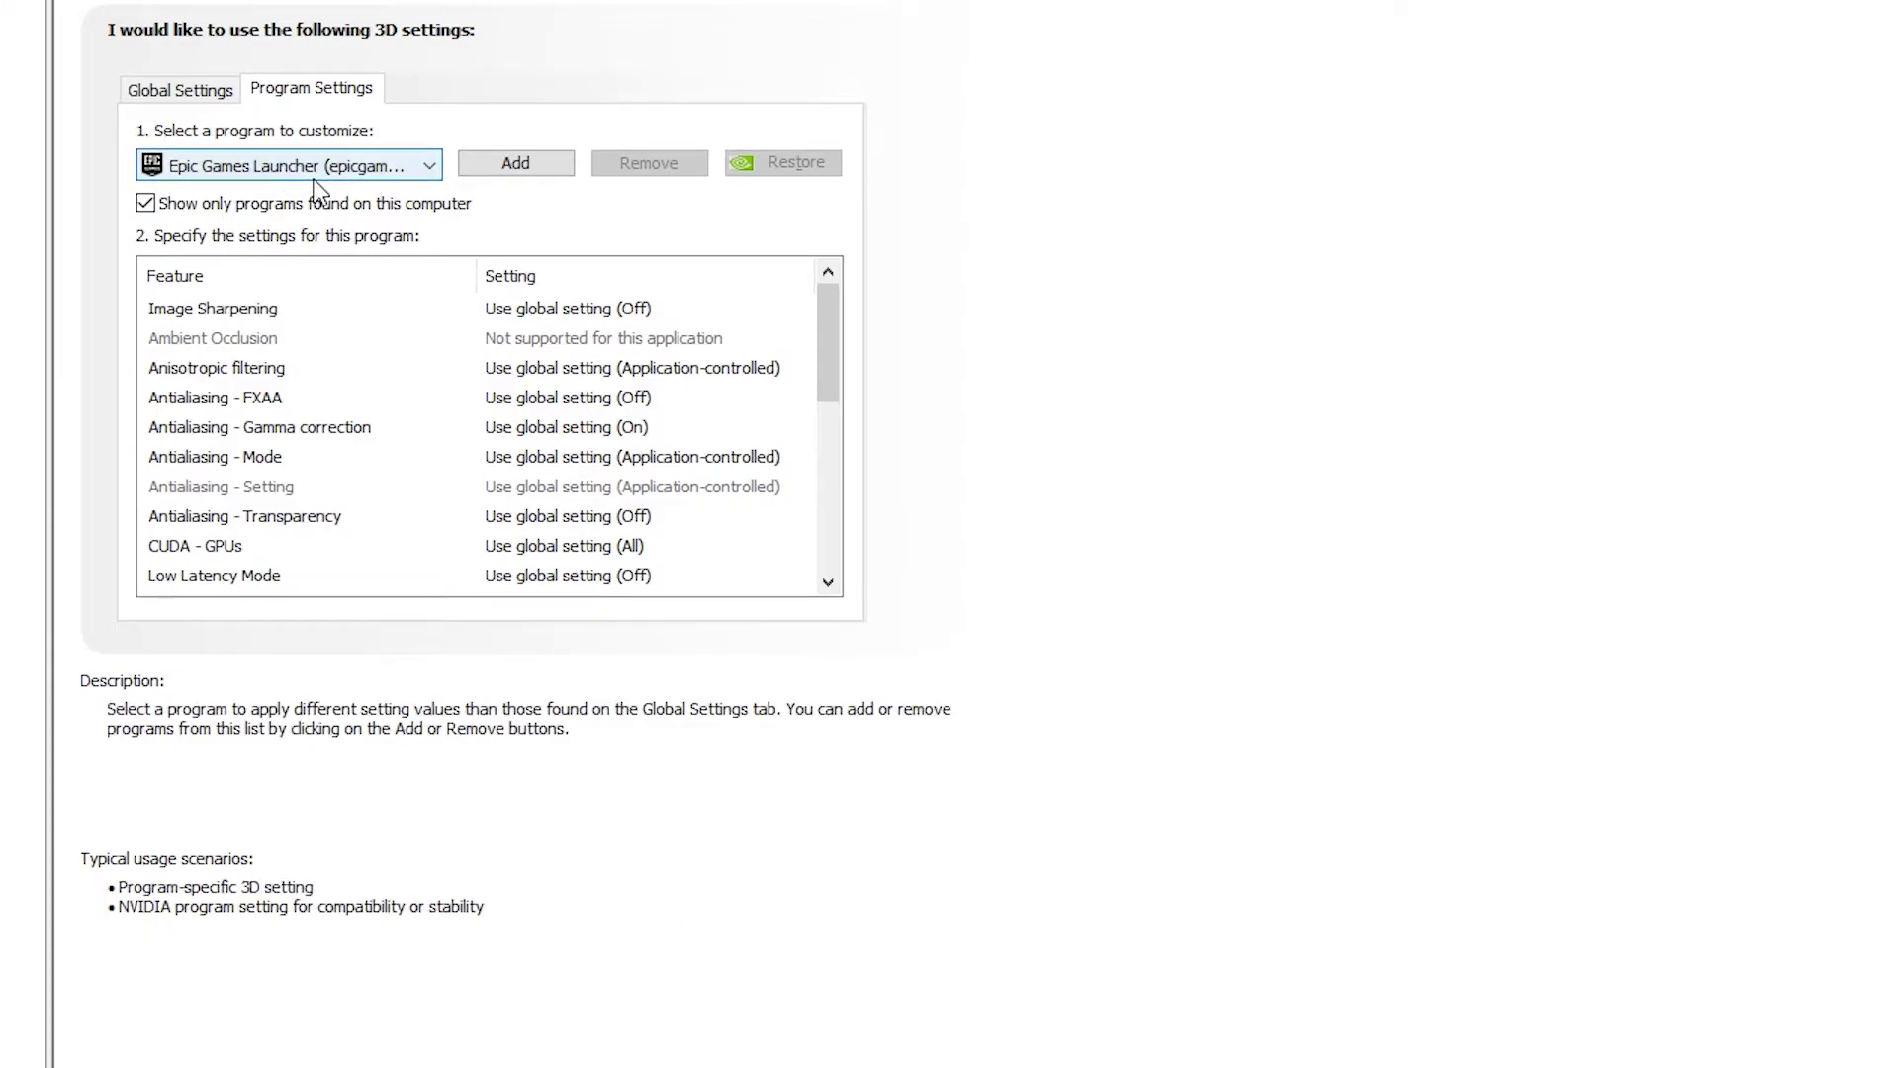
scroll(337, 180, "down", 1)
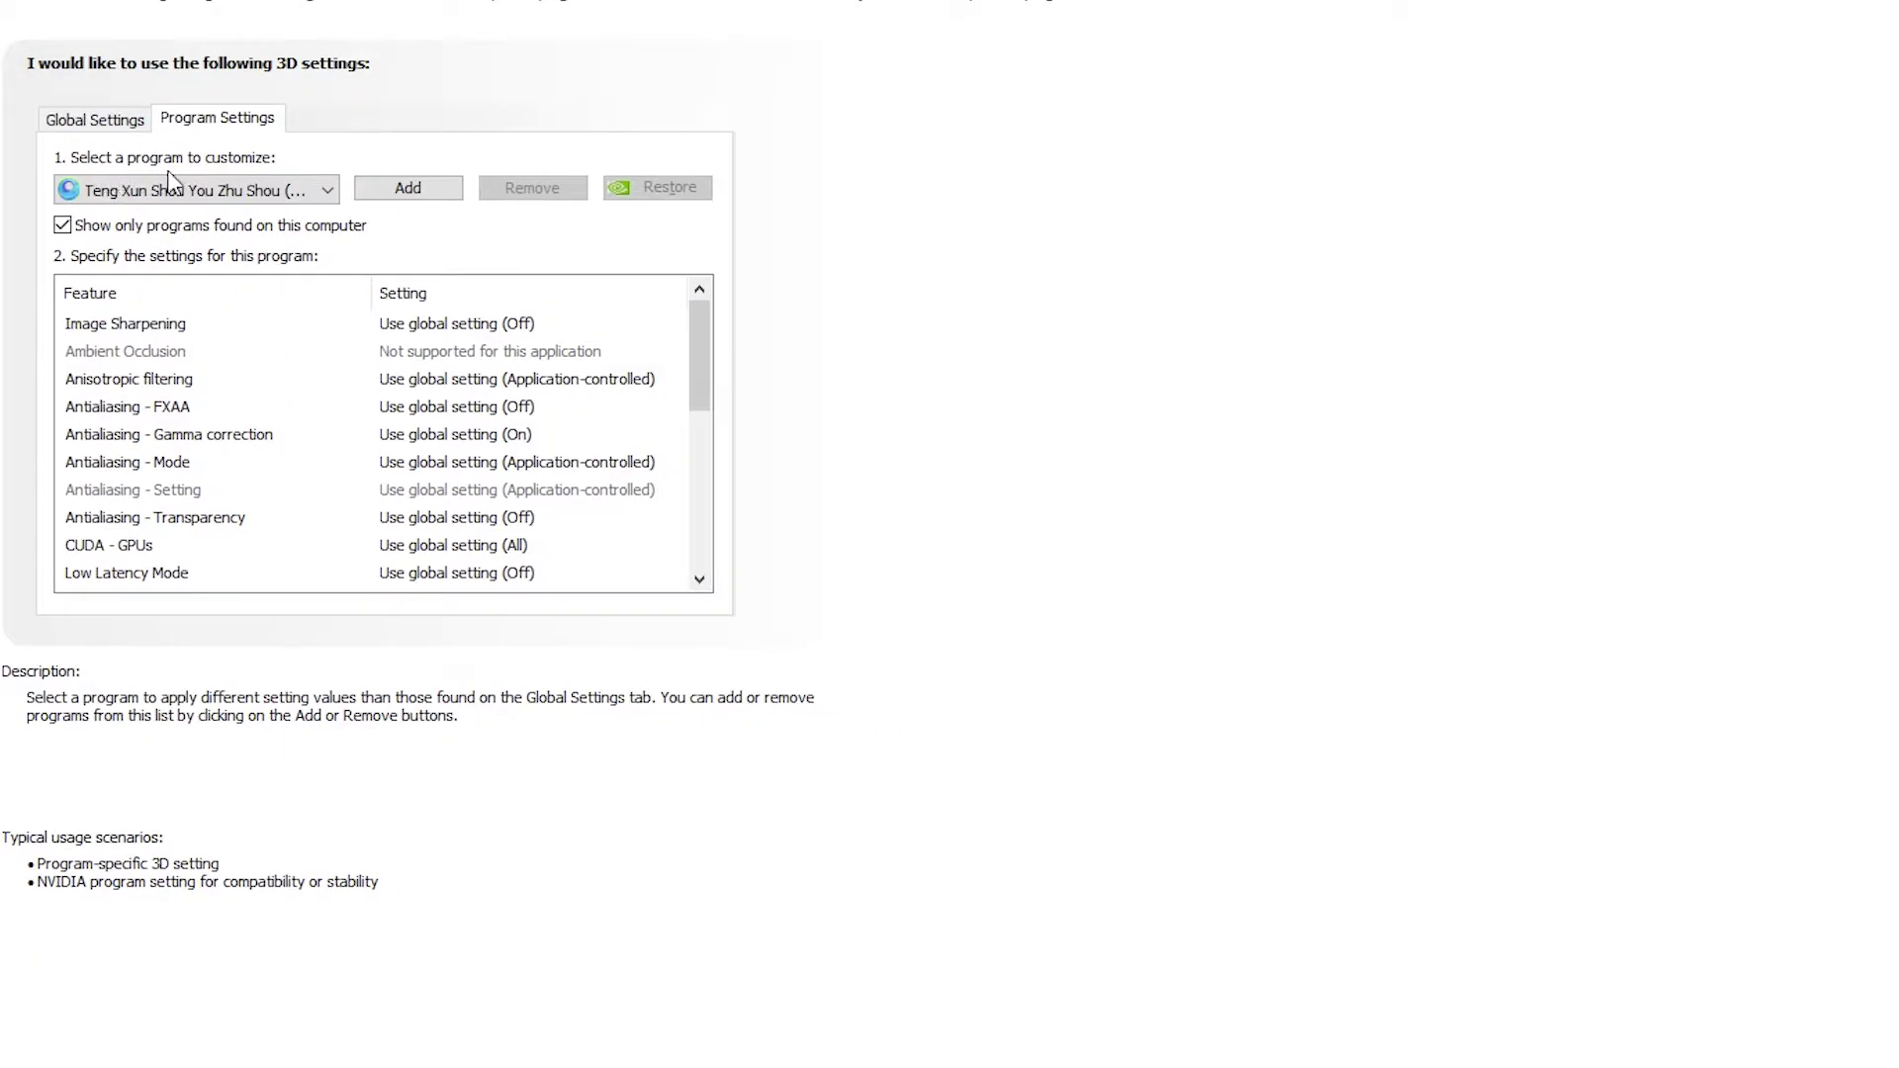
left_click(240, 194)
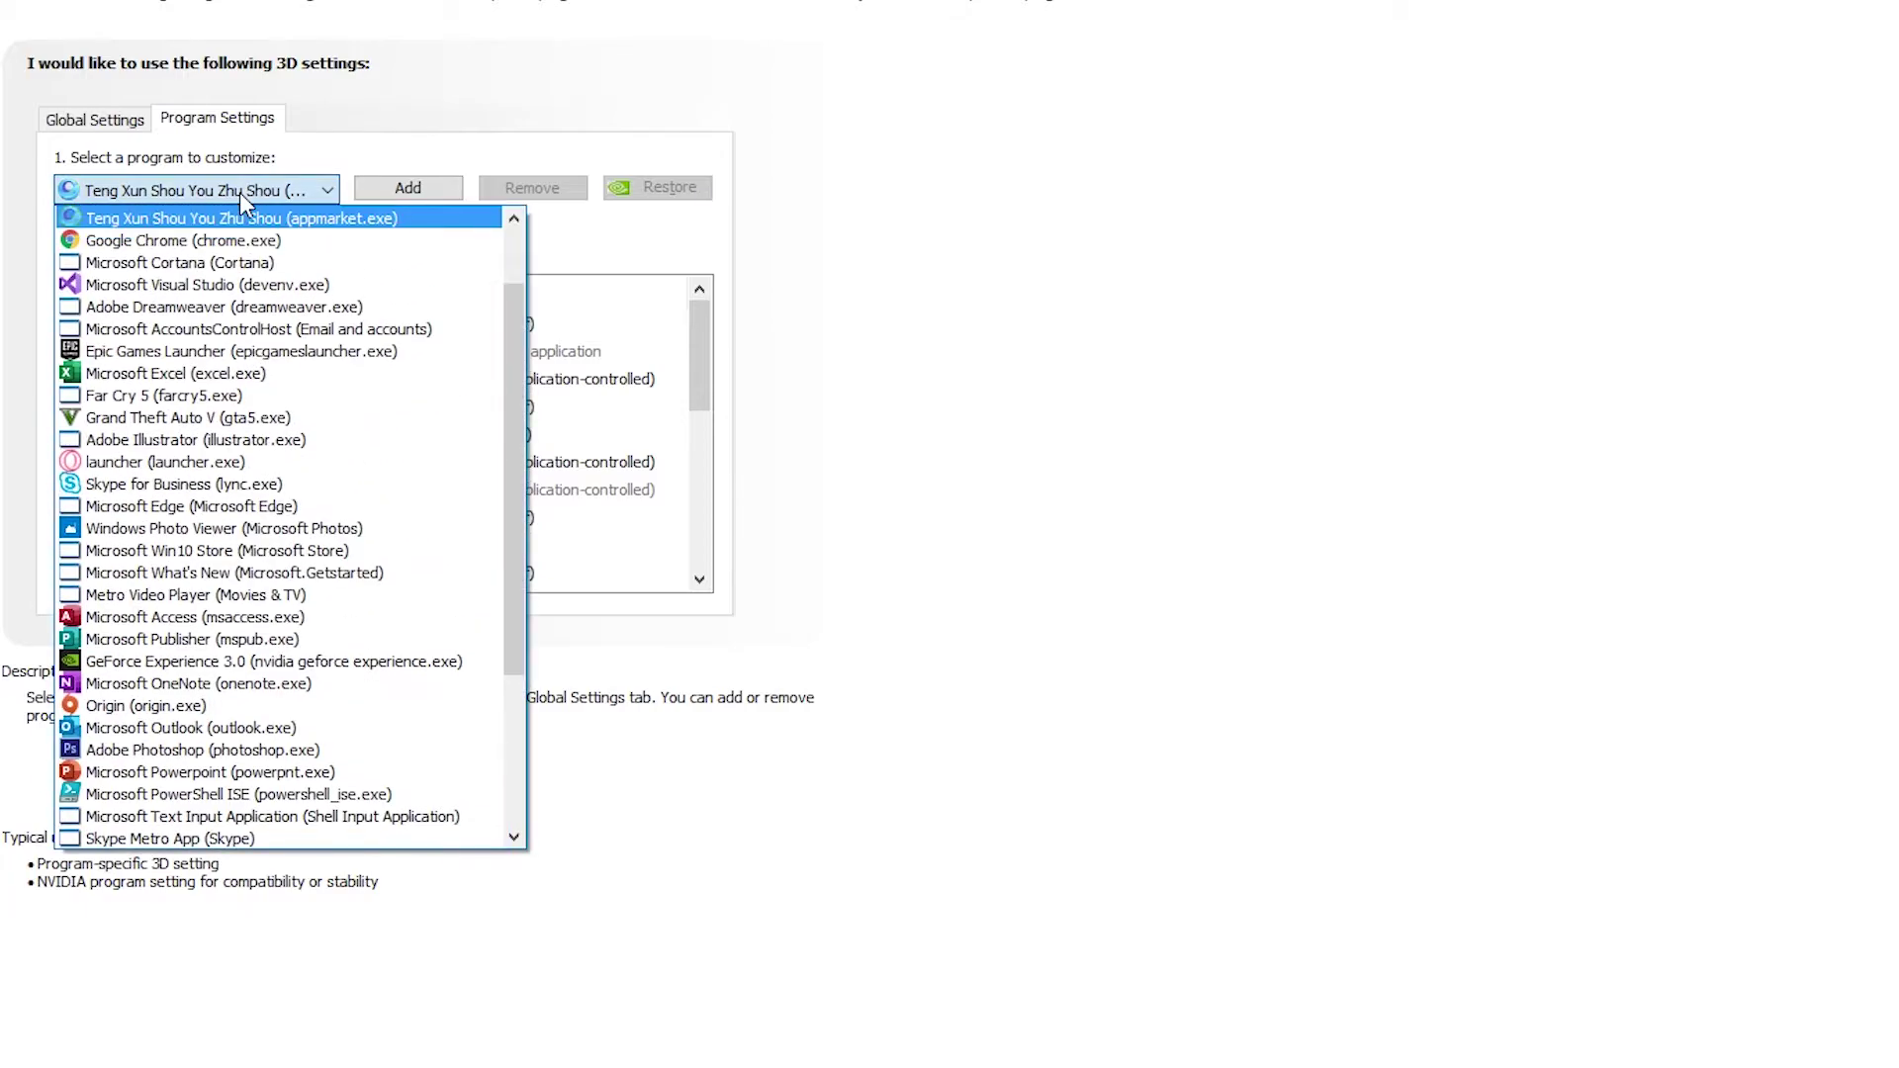
left_click(295, 220)
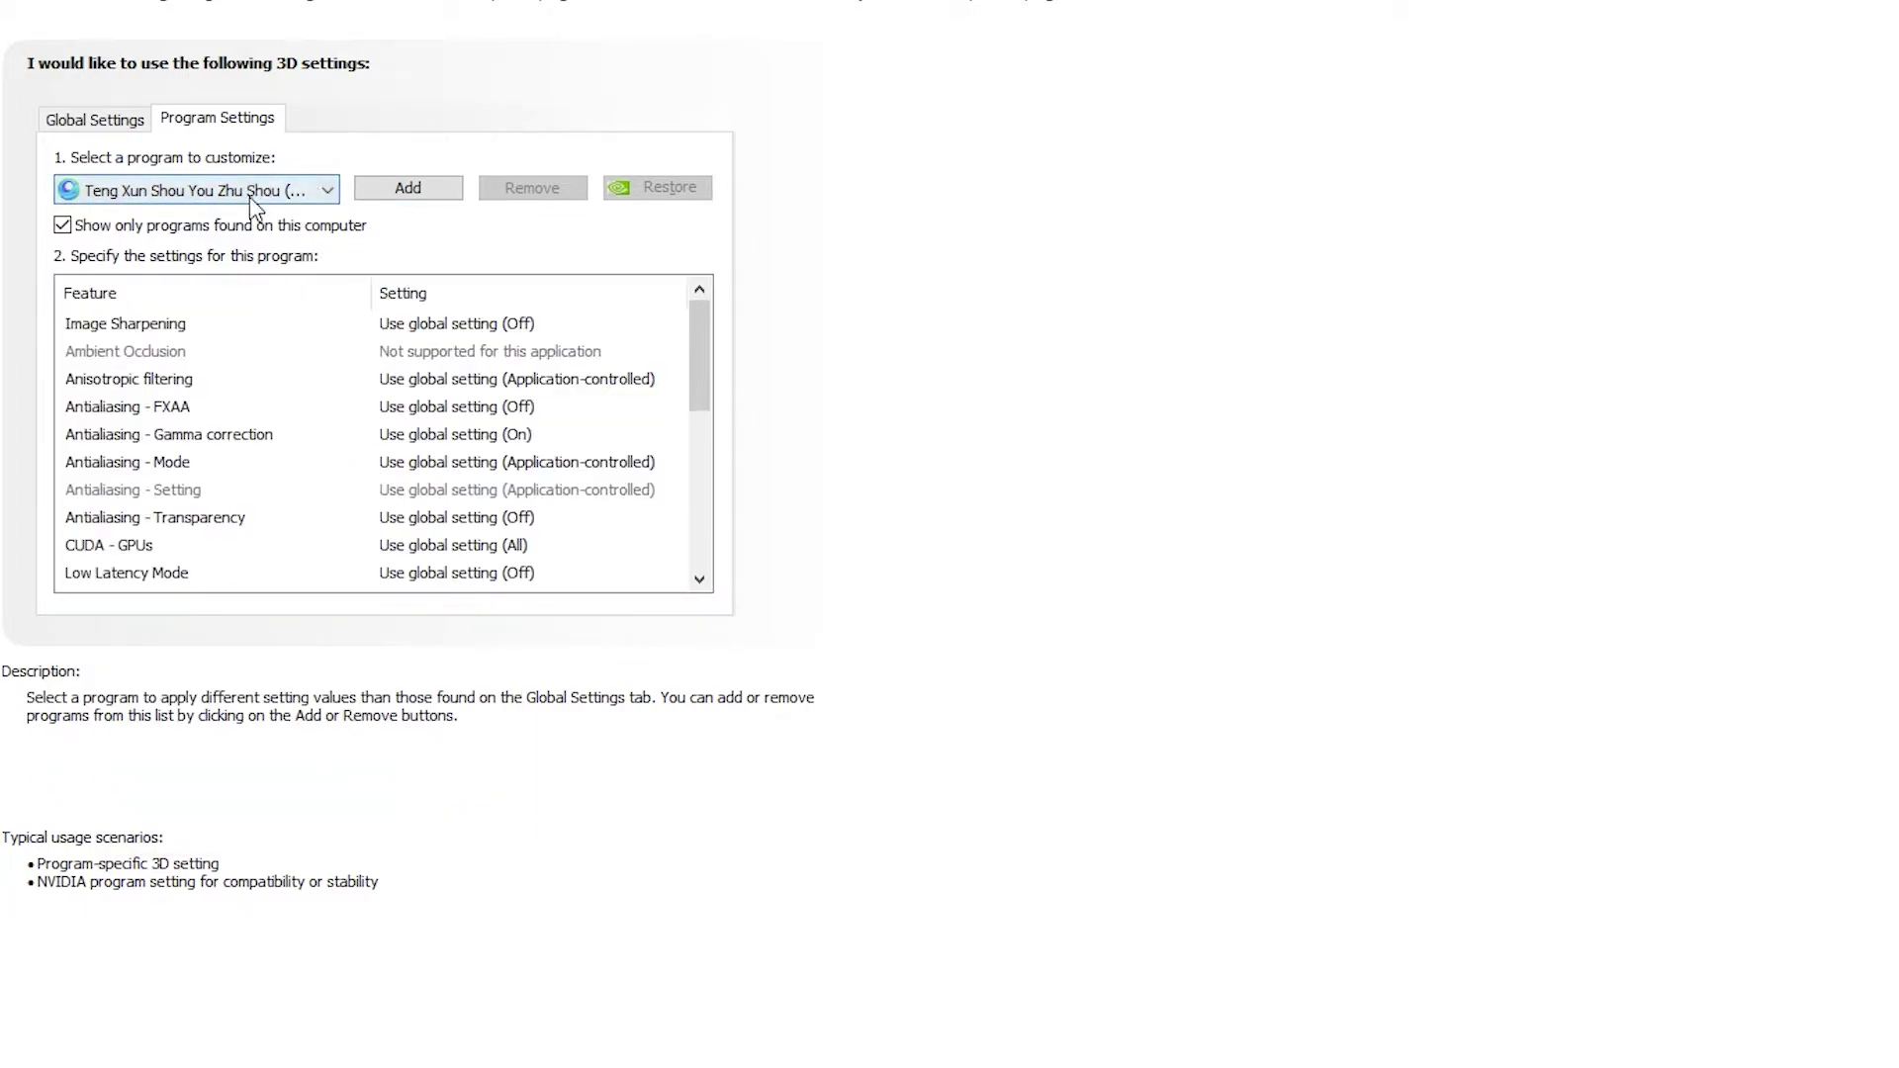
Add the second Gameloop entry among the recently used programs to the customizable programs and check the updated program list
left_click(407, 190)
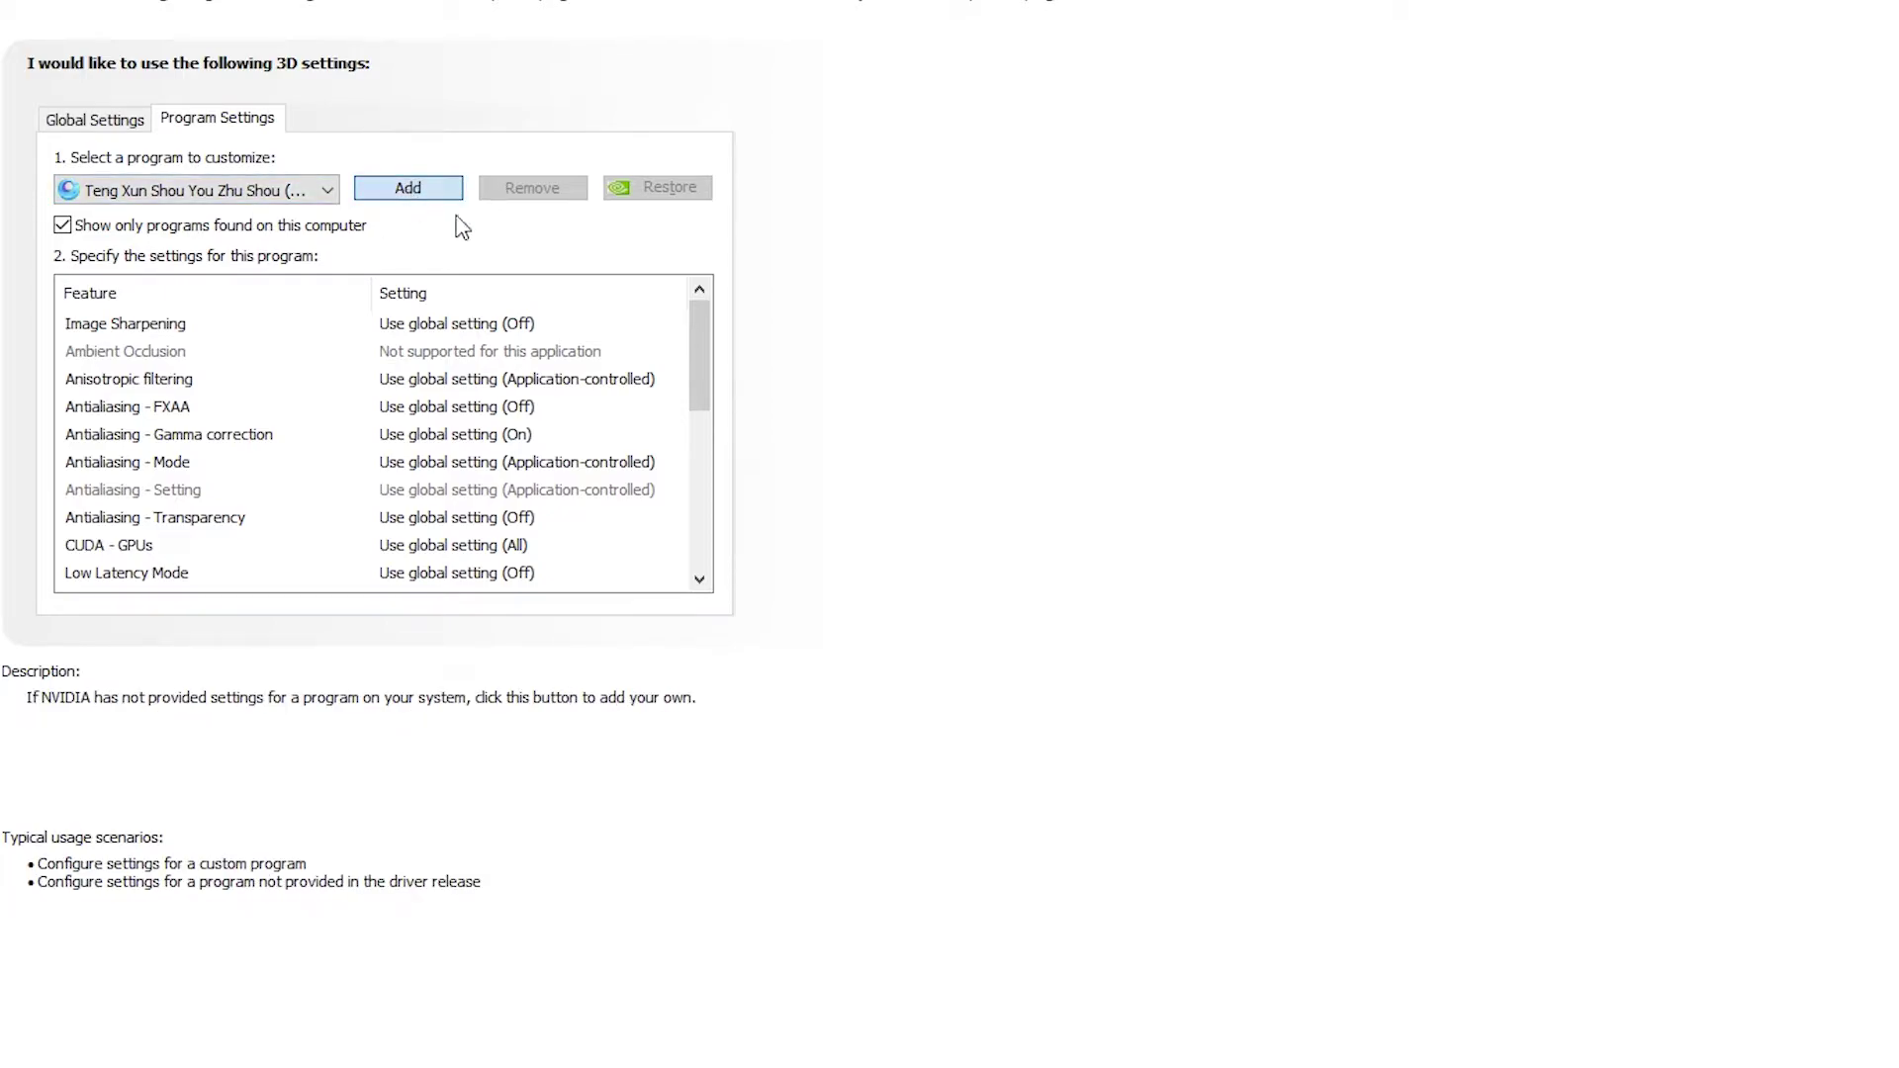
scroll(734, 443, "down", 3)
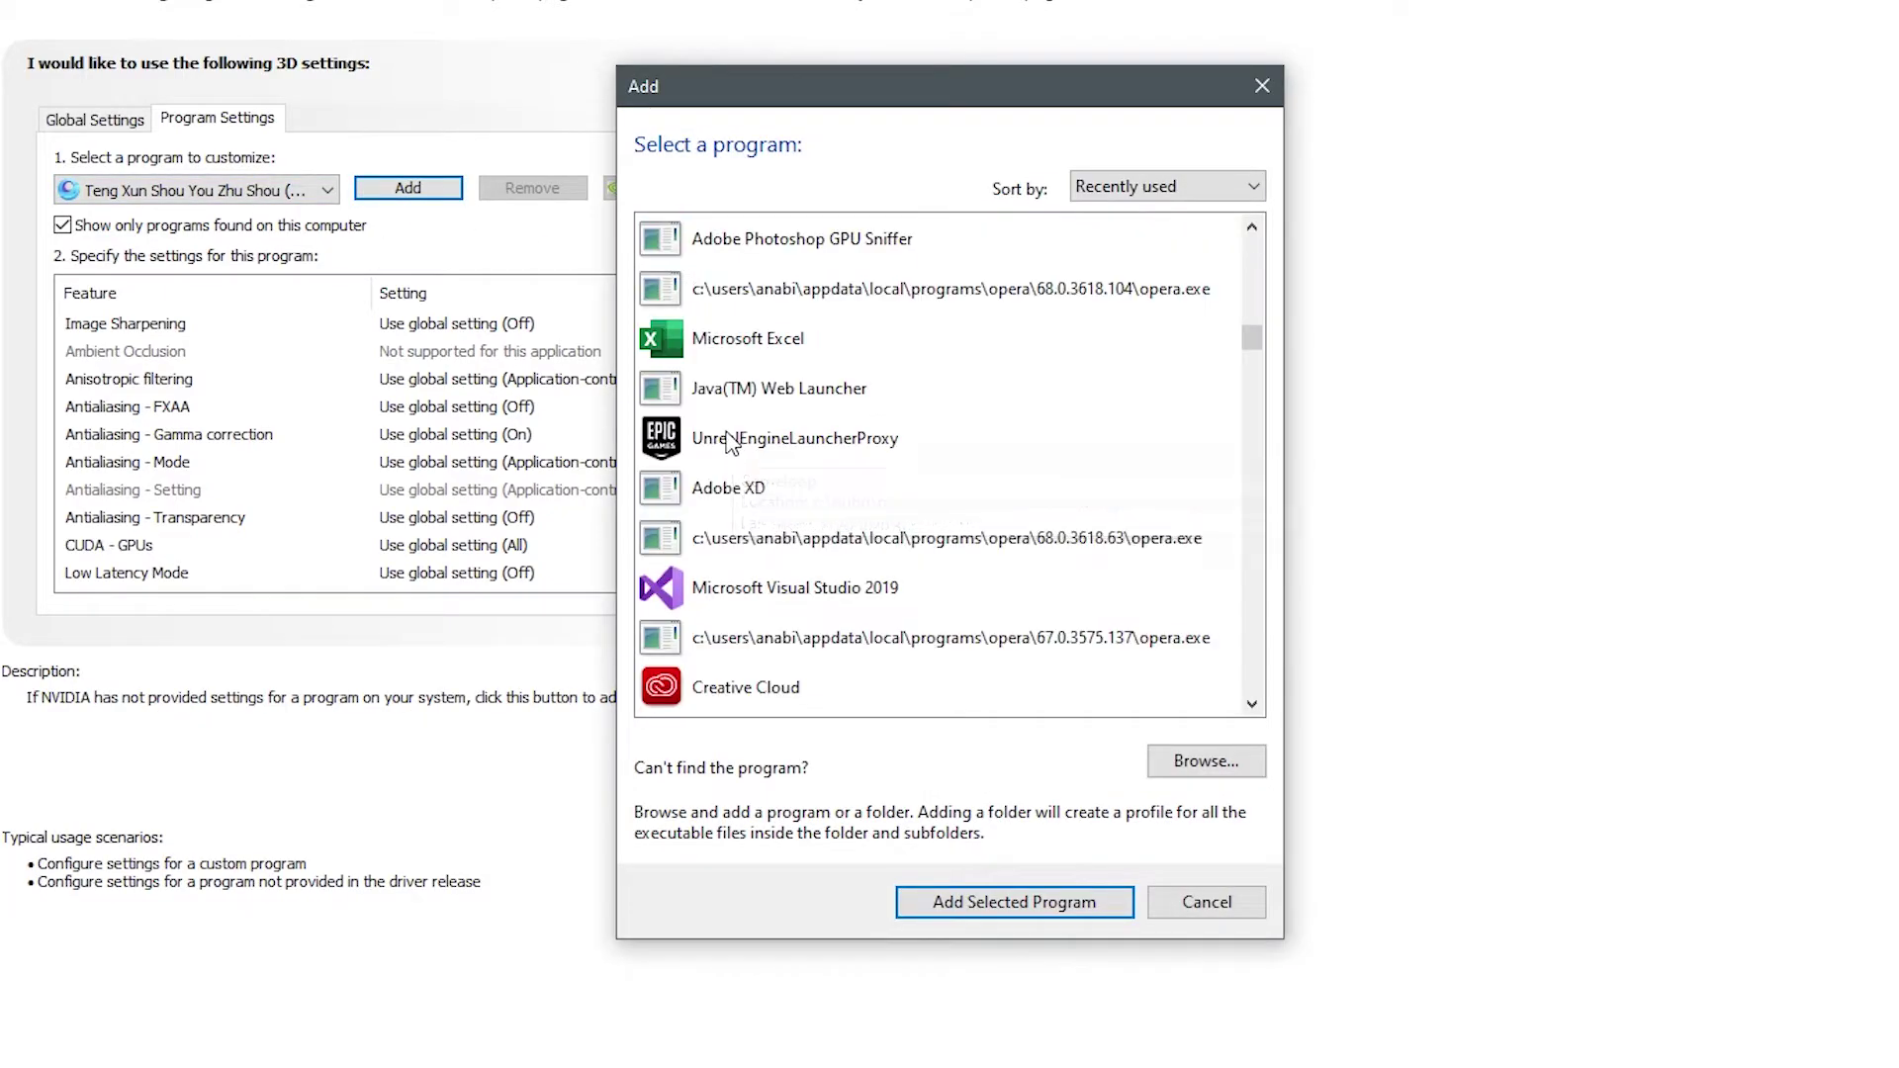
left_click_drag(1252, 271, 1240, 235)
left_click(707, 438)
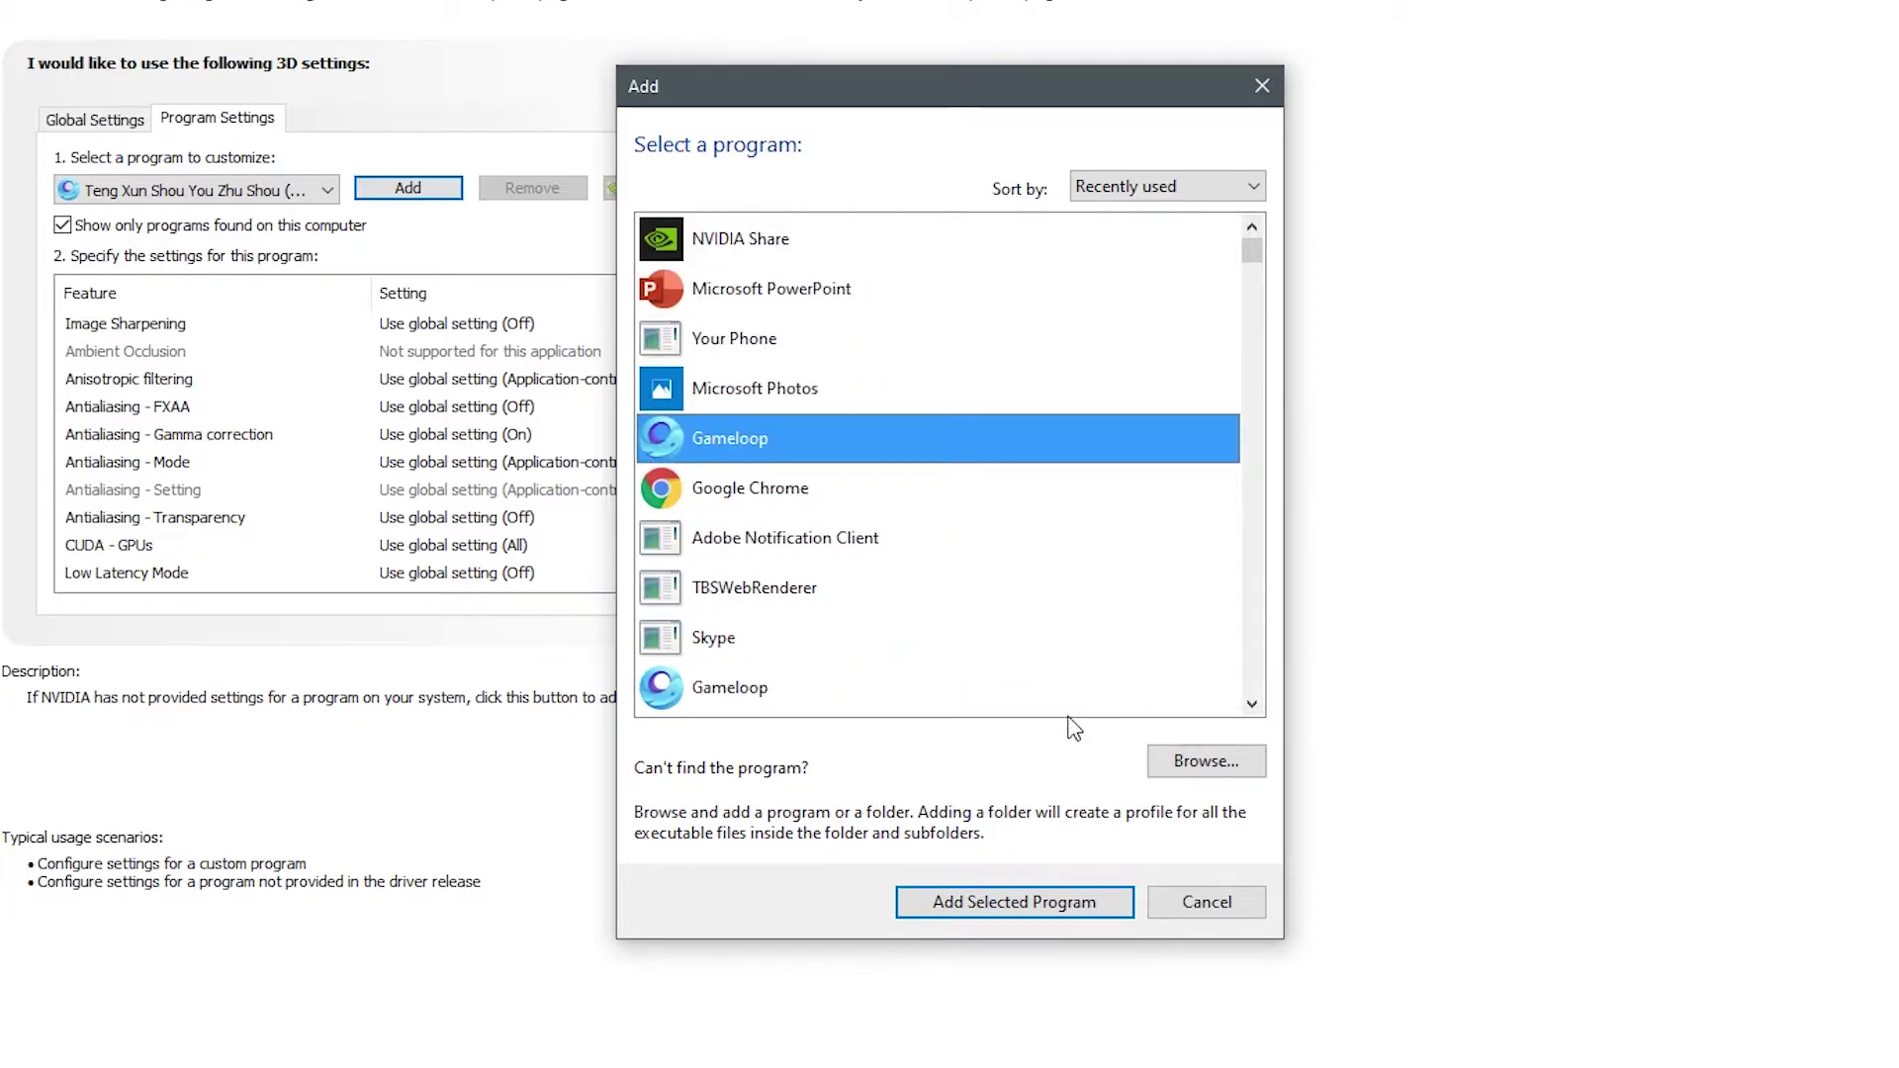
left_click(749, 690)
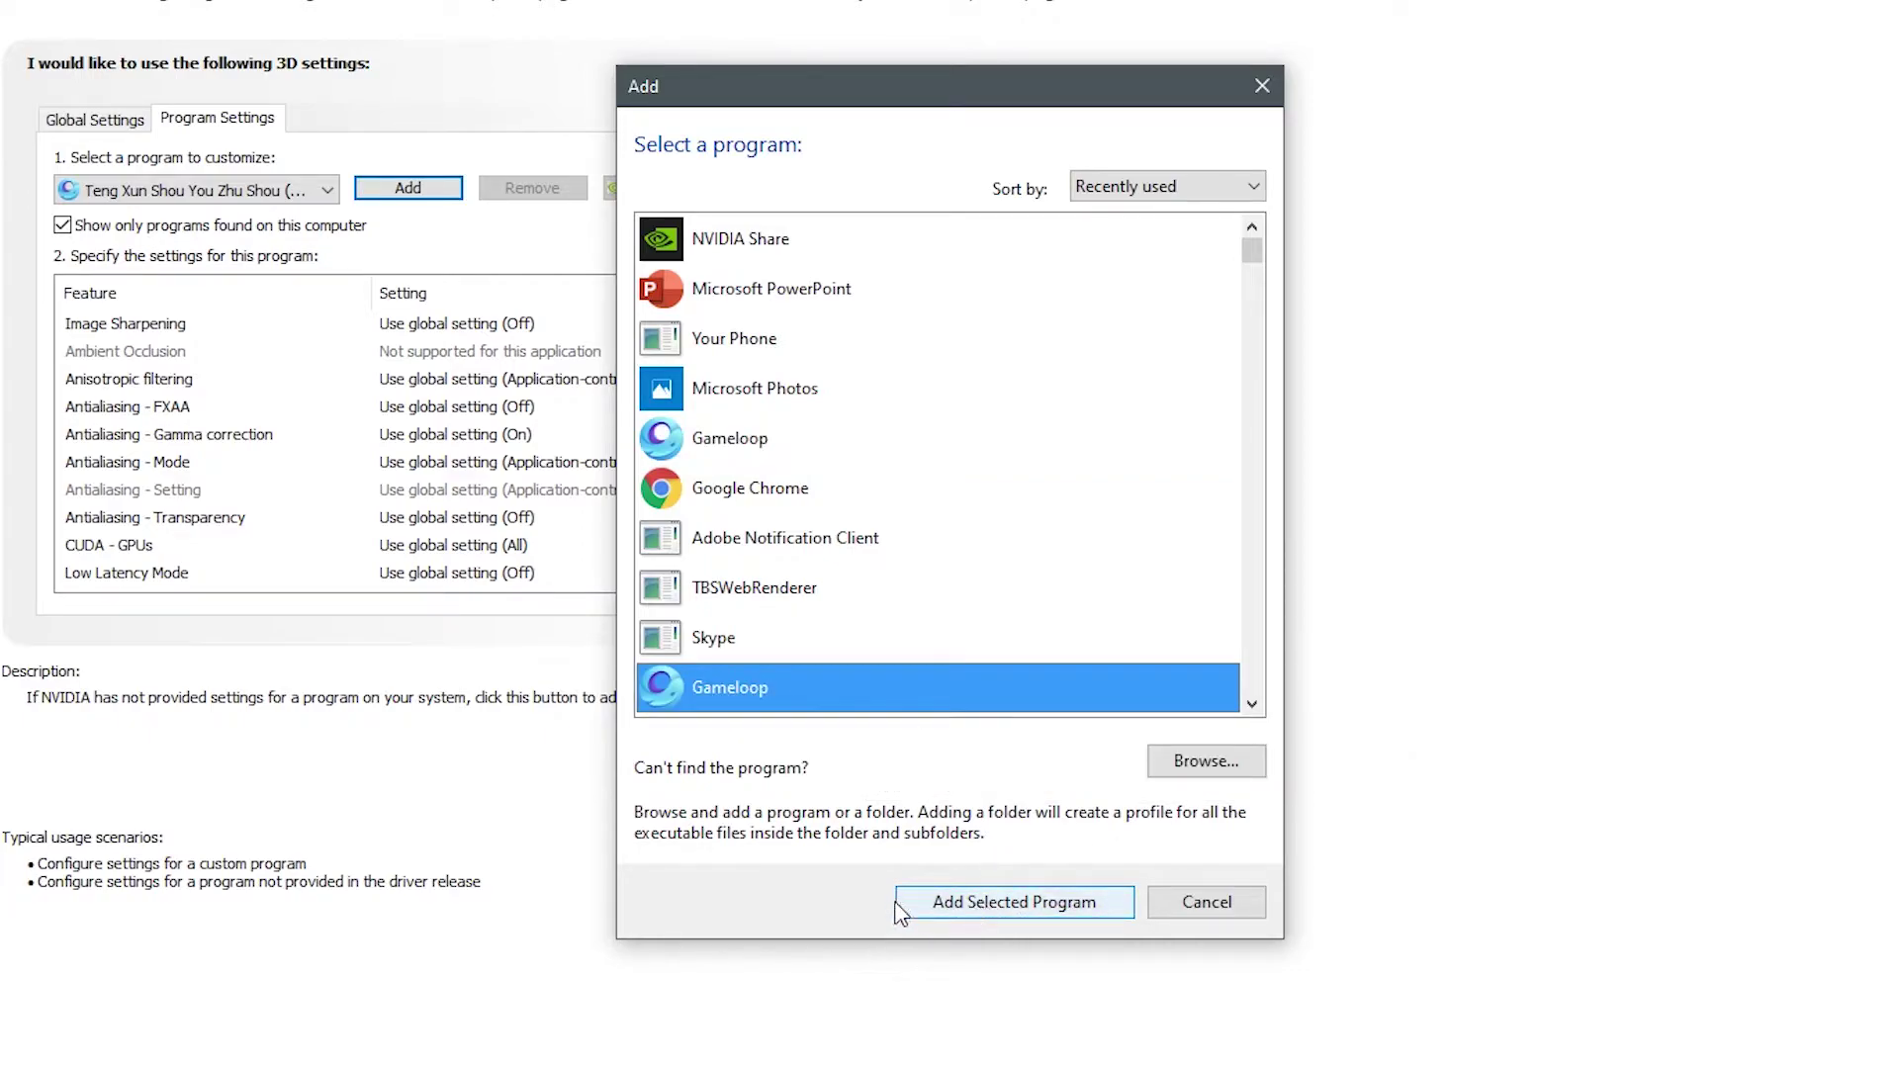
left_click(973, 902)
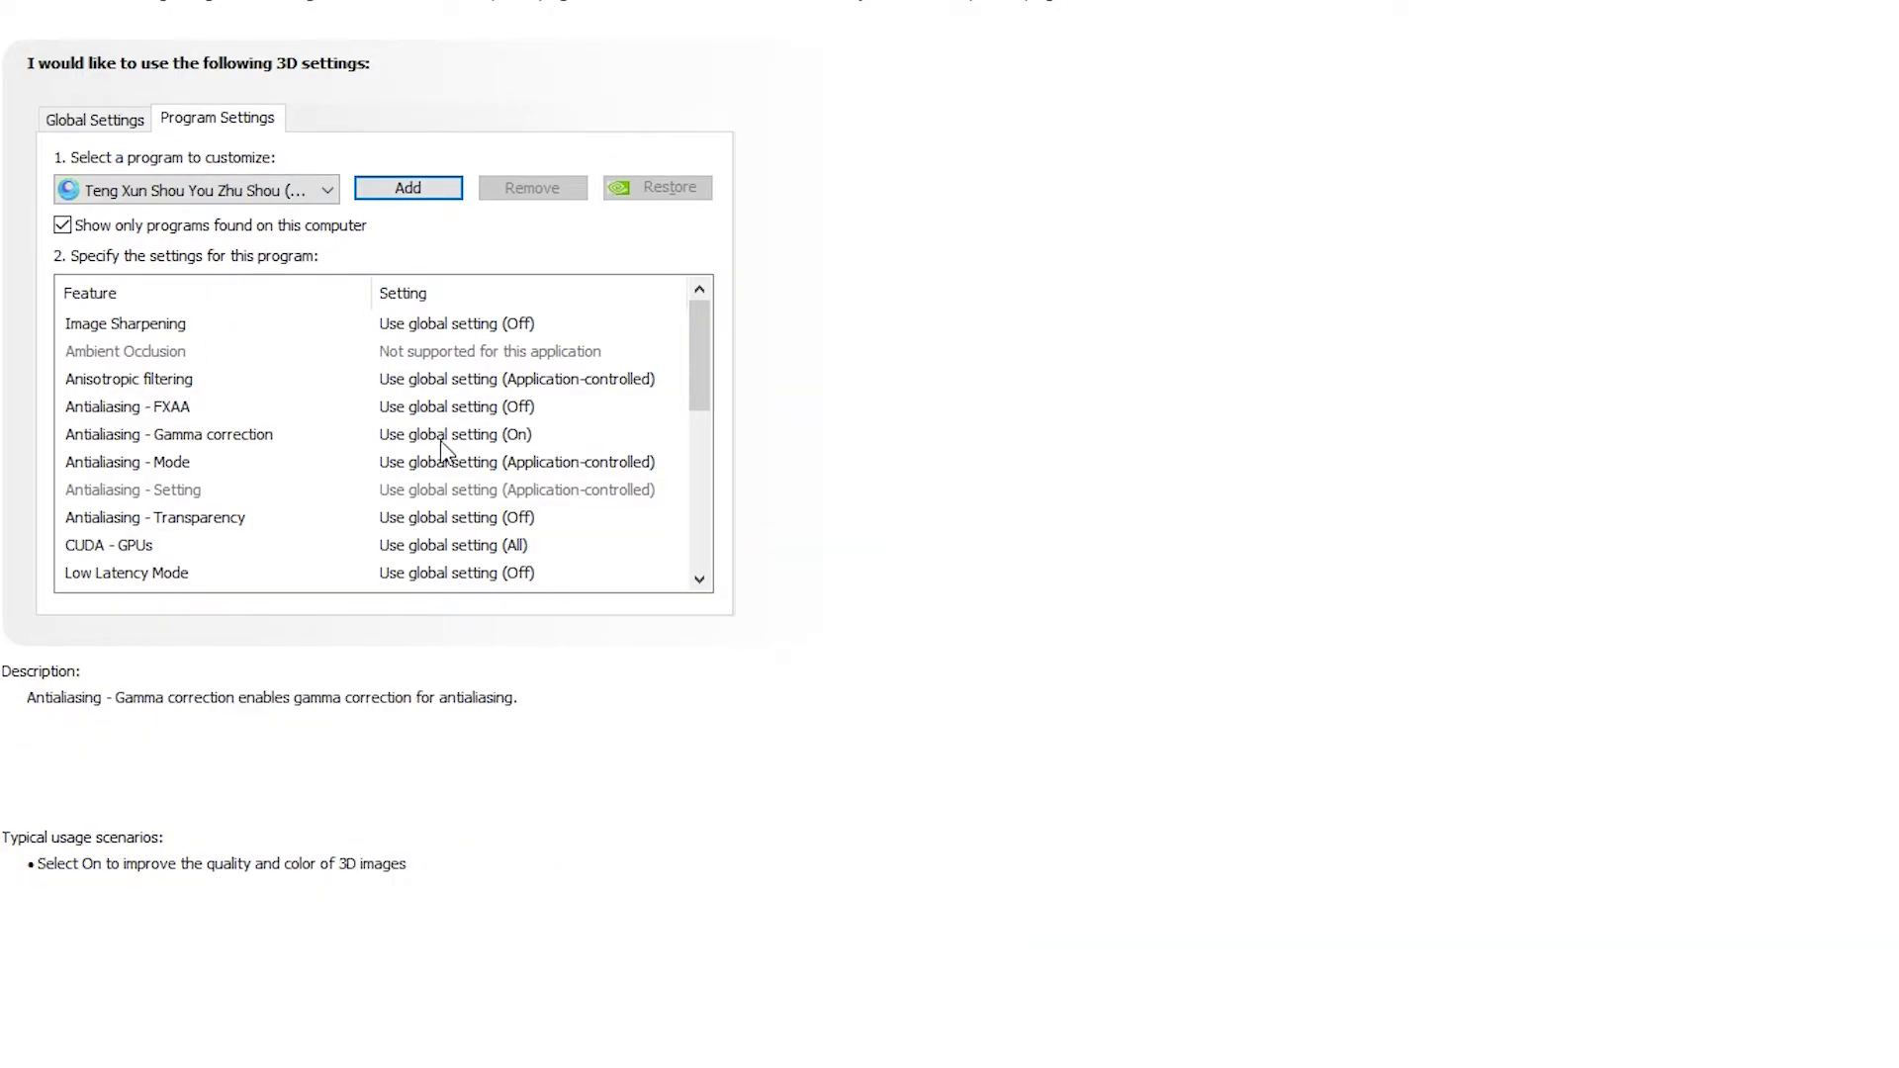
left_click(277, 193)
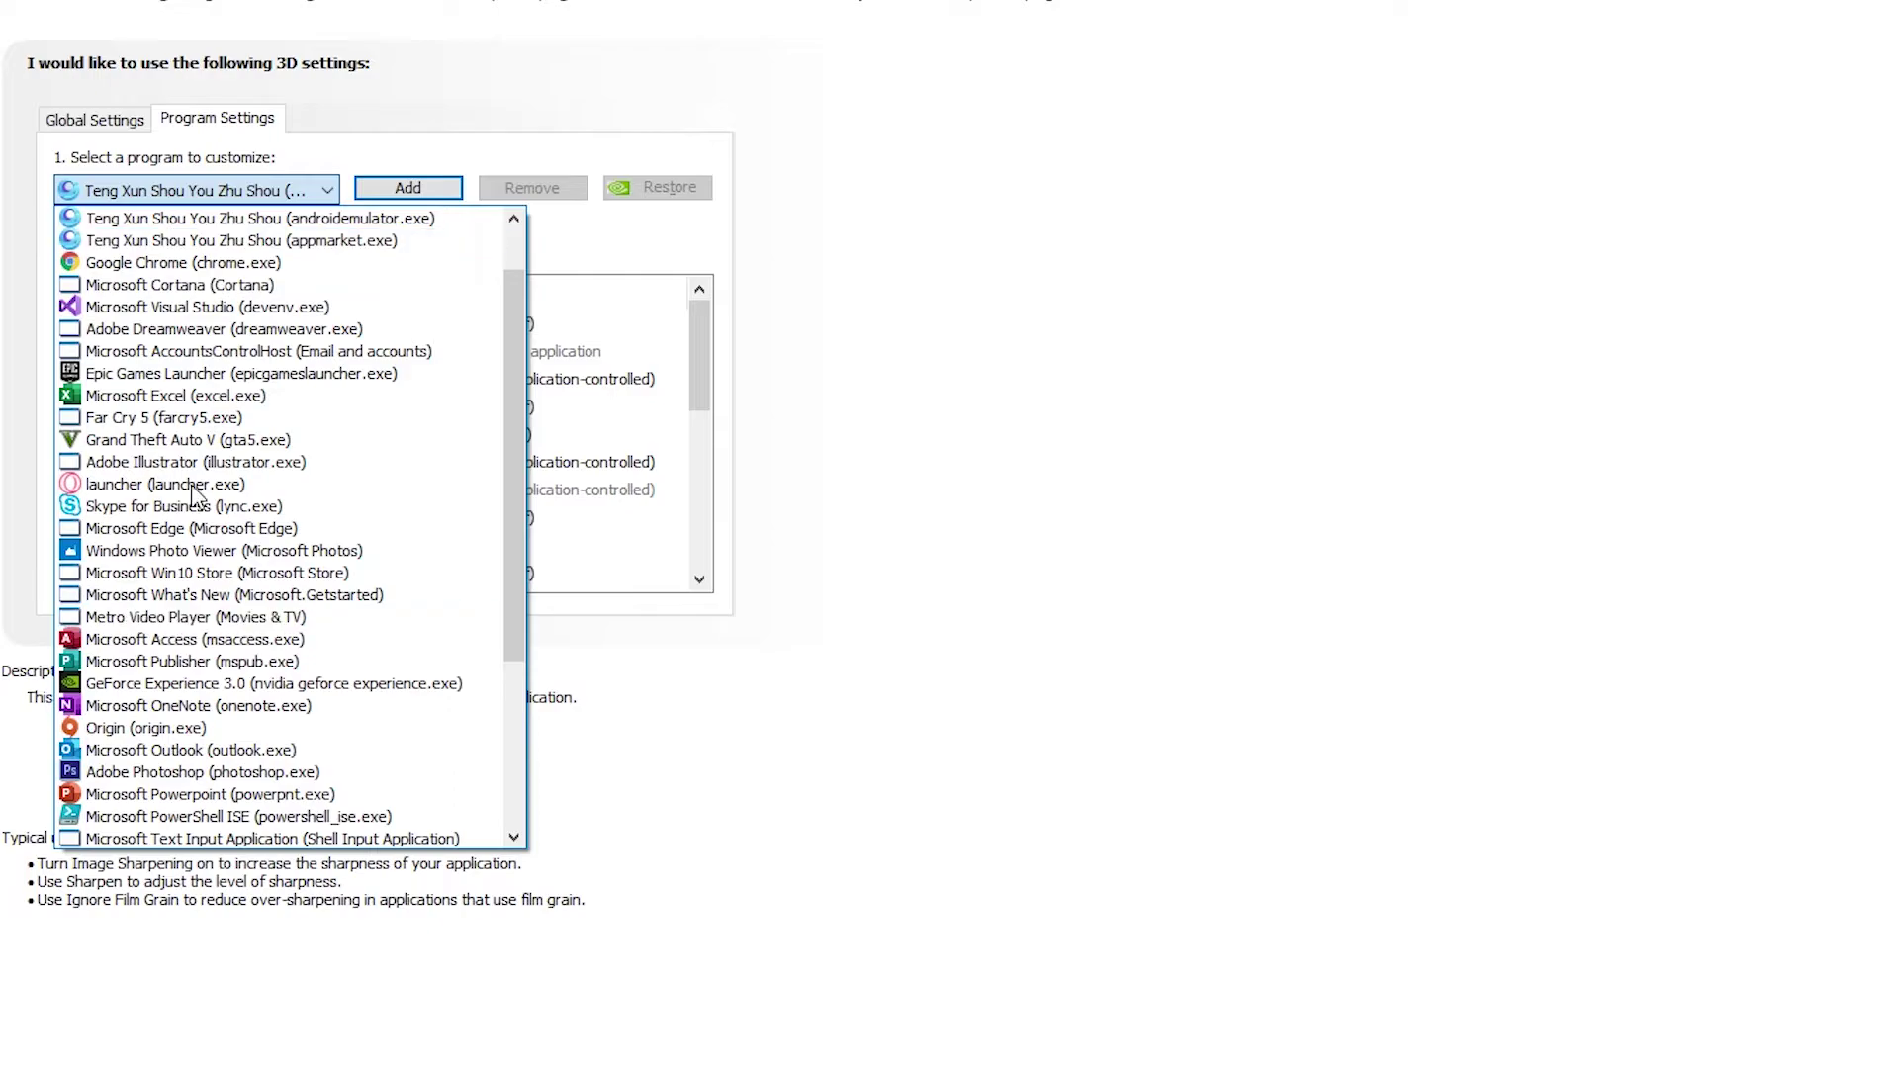
left_click(657, 755)
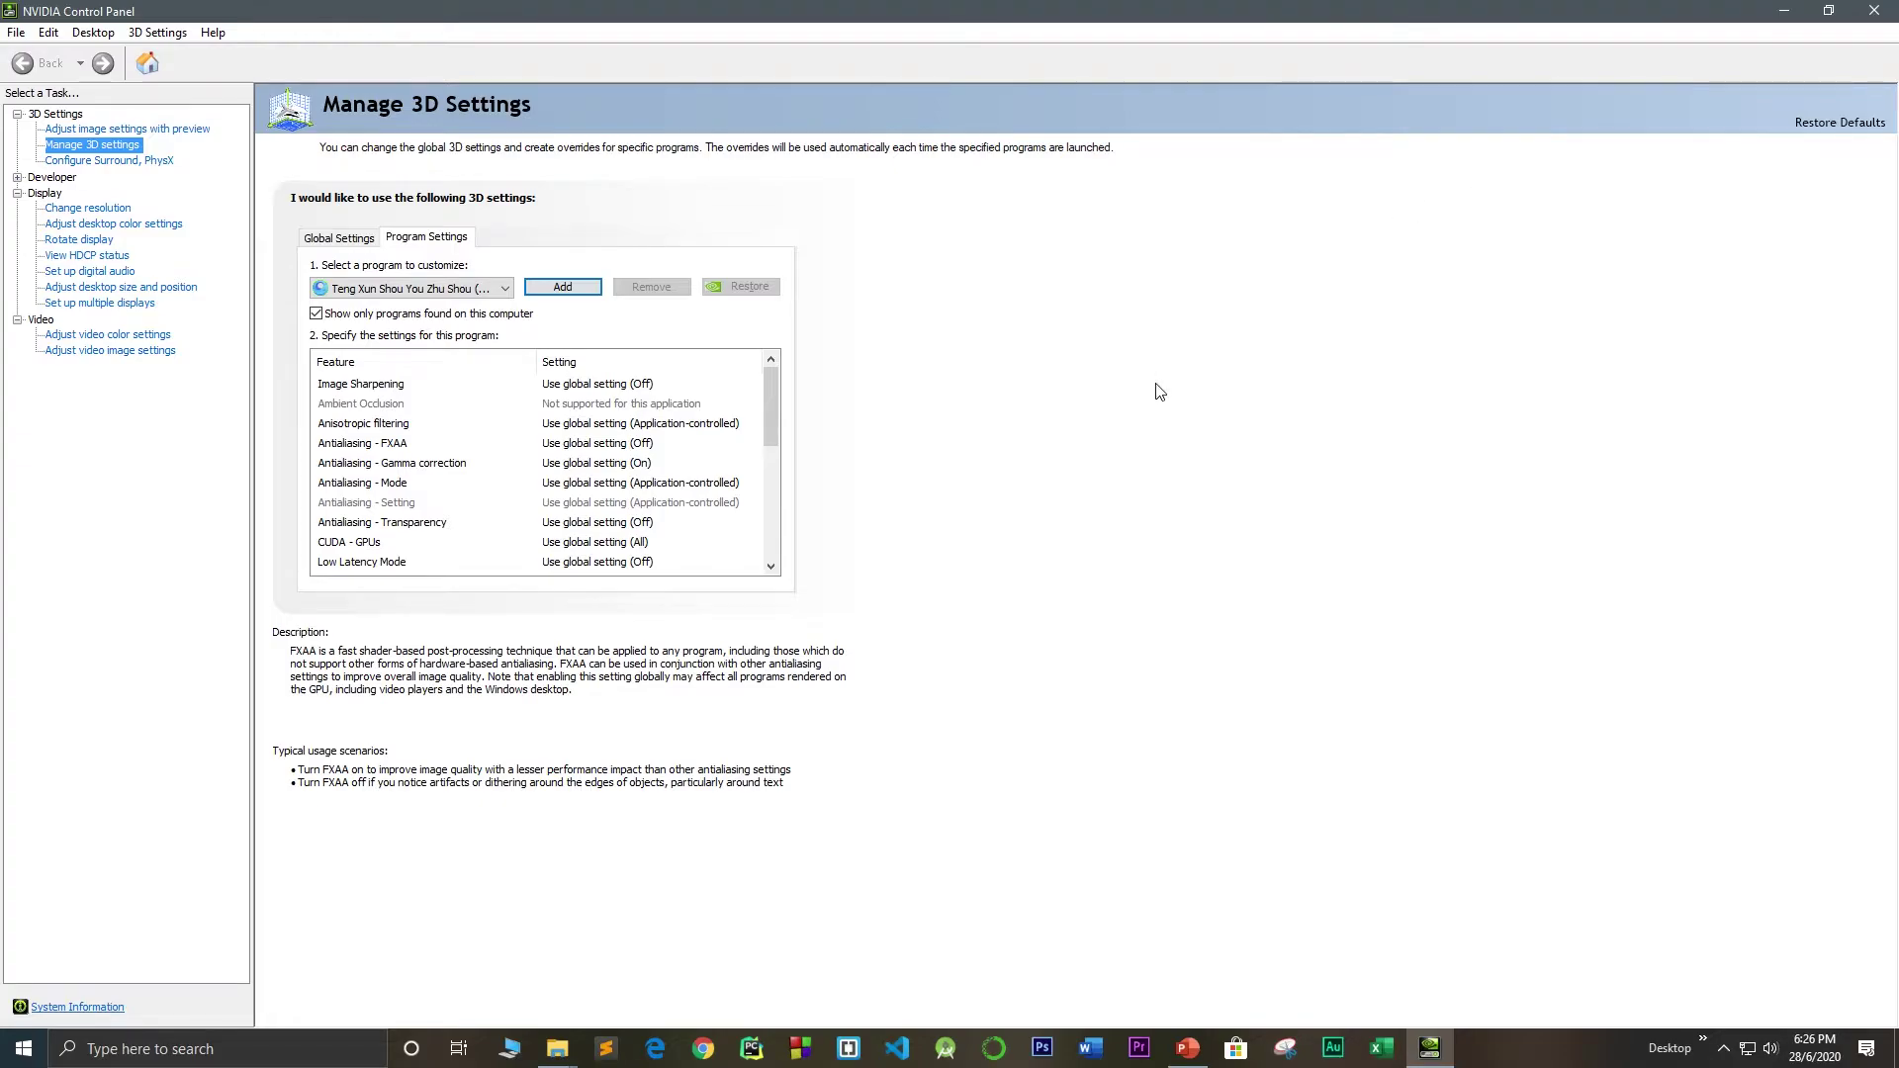
Set the emulator's Power management mode to Prefer maximum performance, apply the change and close NVIDIA Control Panel
left_click_drag(770, 406, 770, 499)
left_click(343, 426)
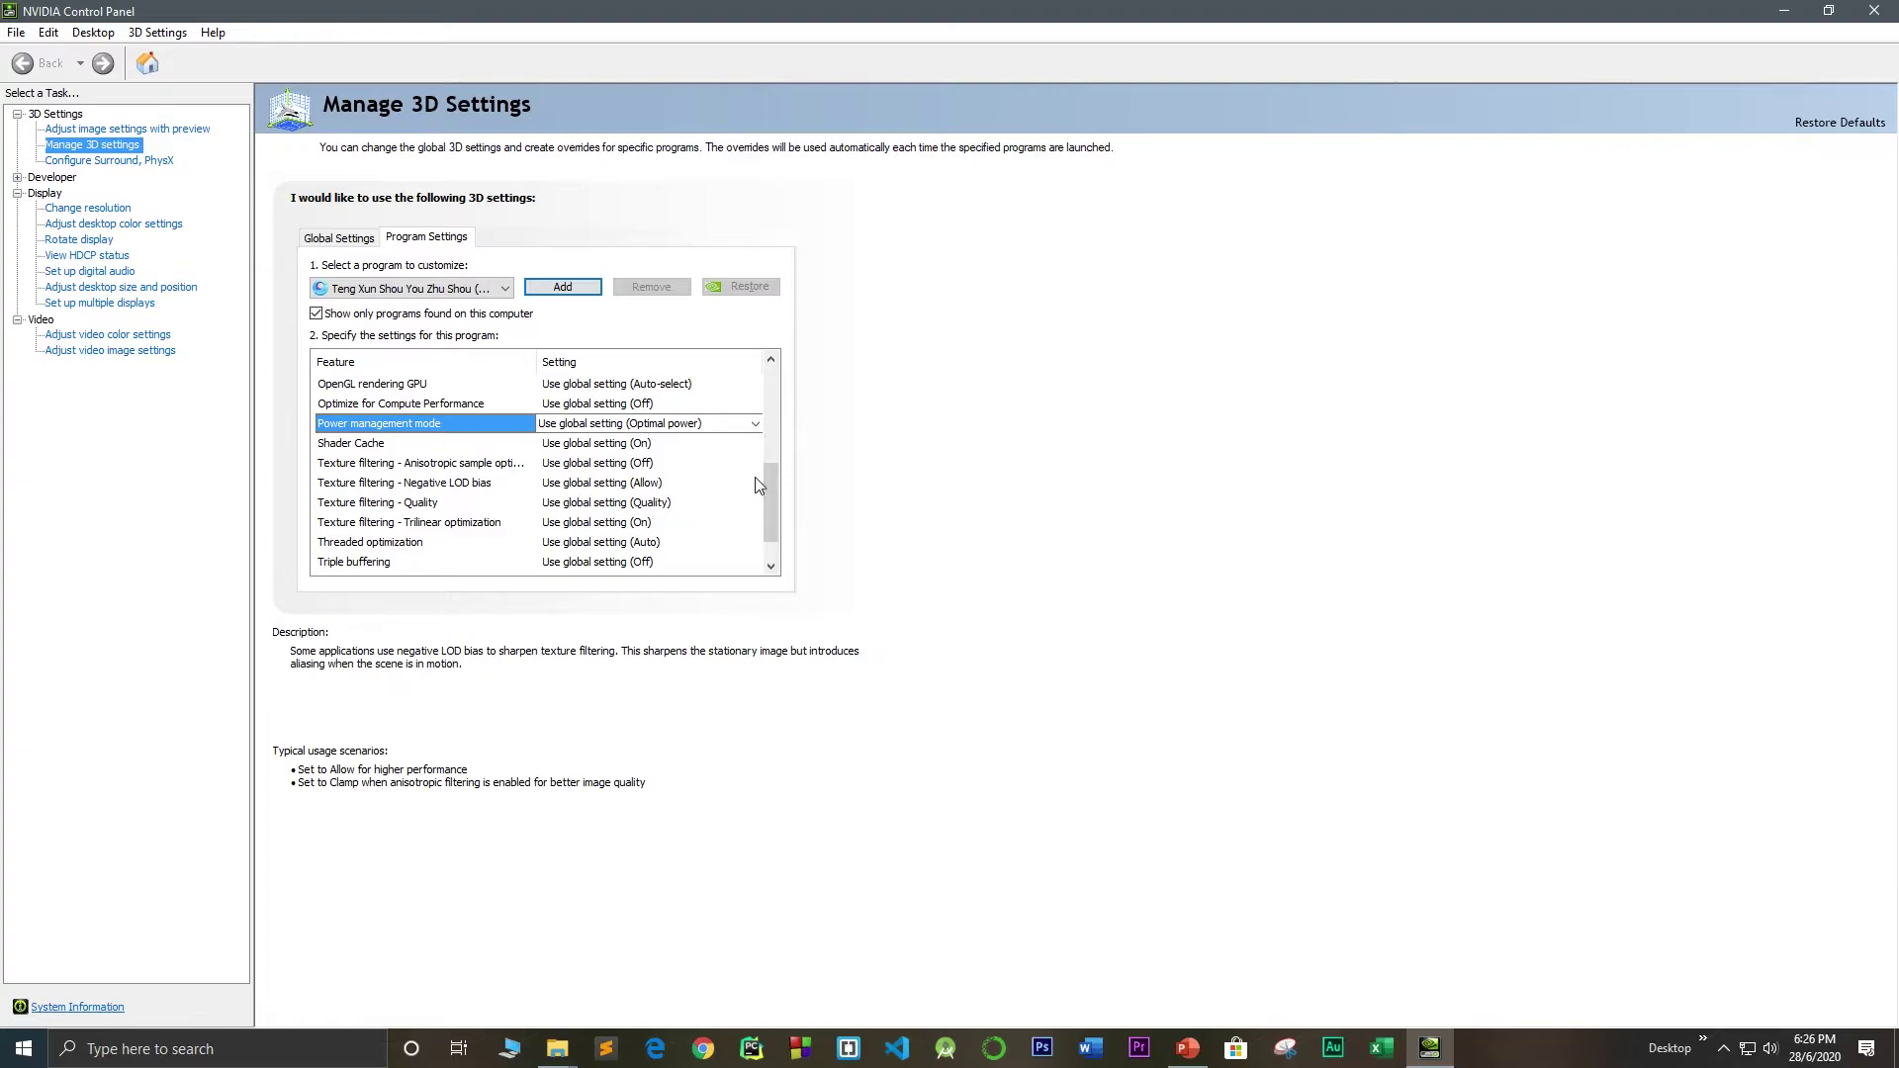
scroll(768, 461, "up", 2)
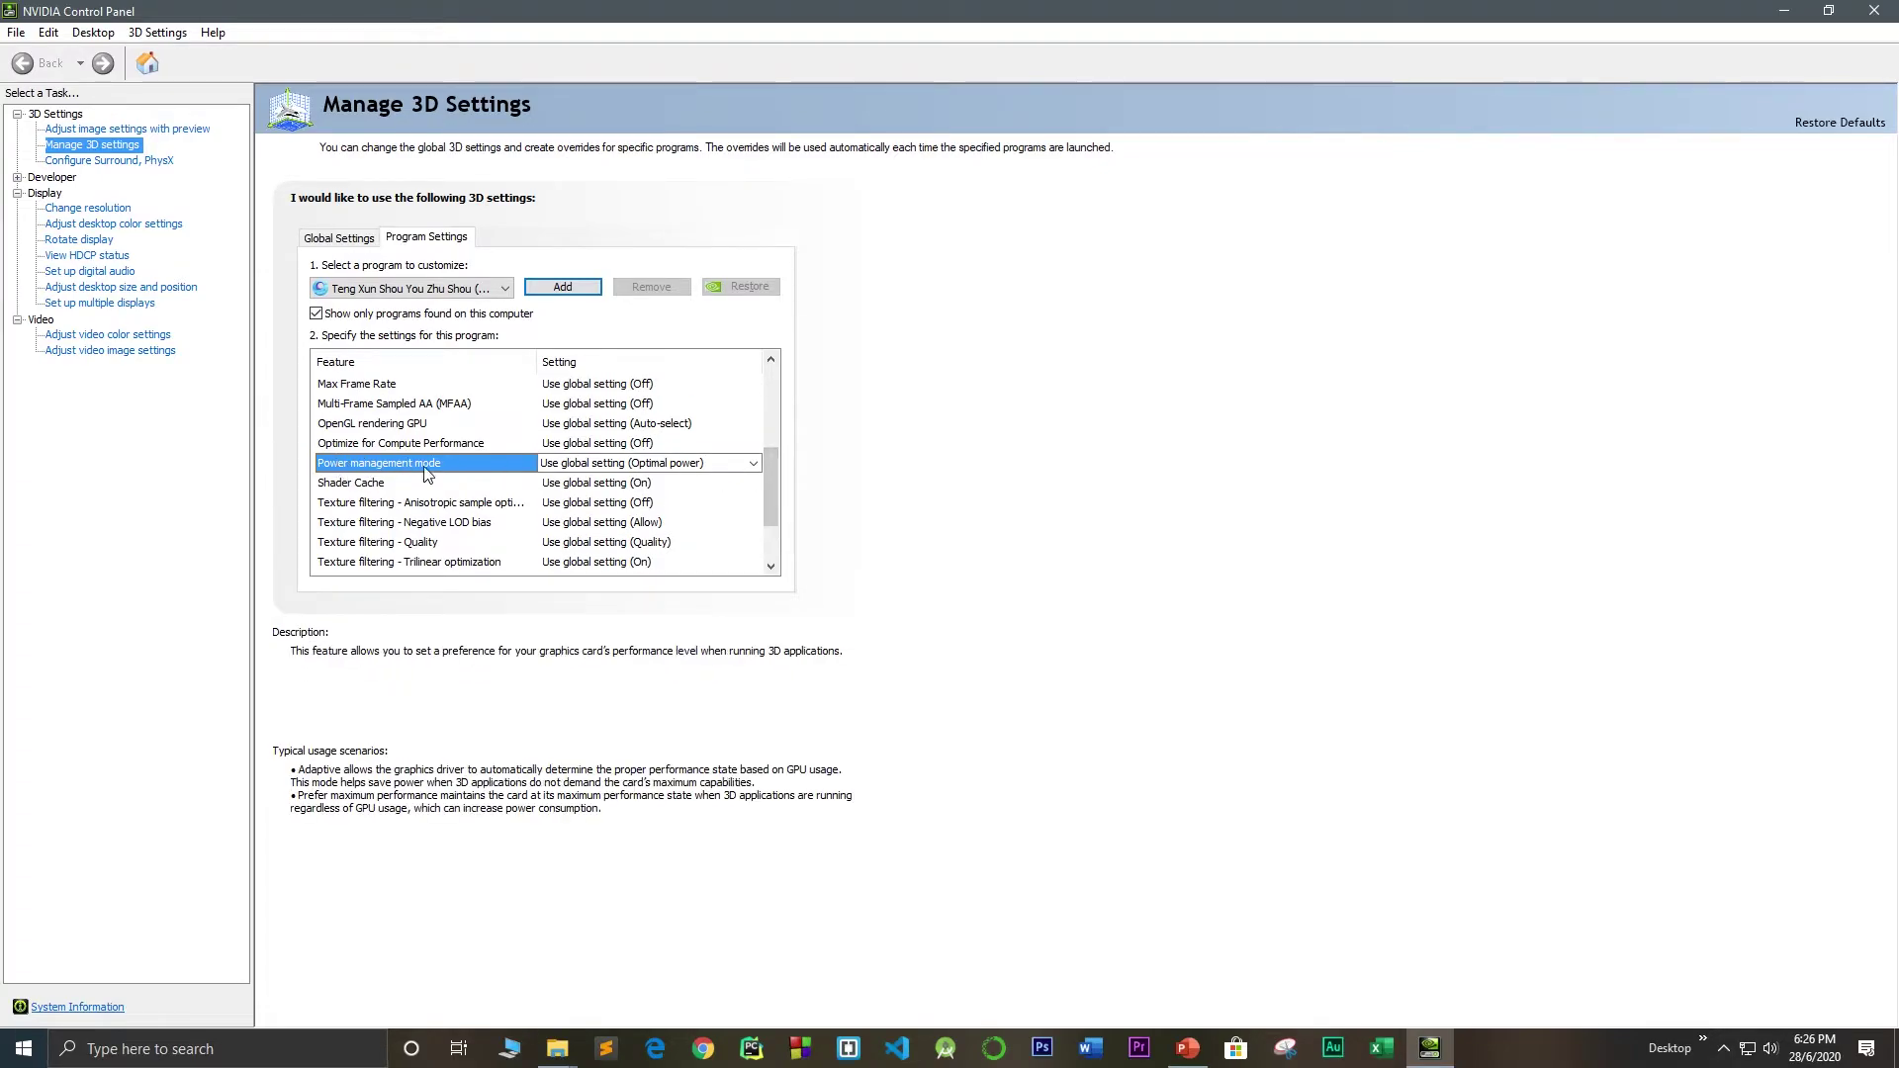
left_click(623, 467)
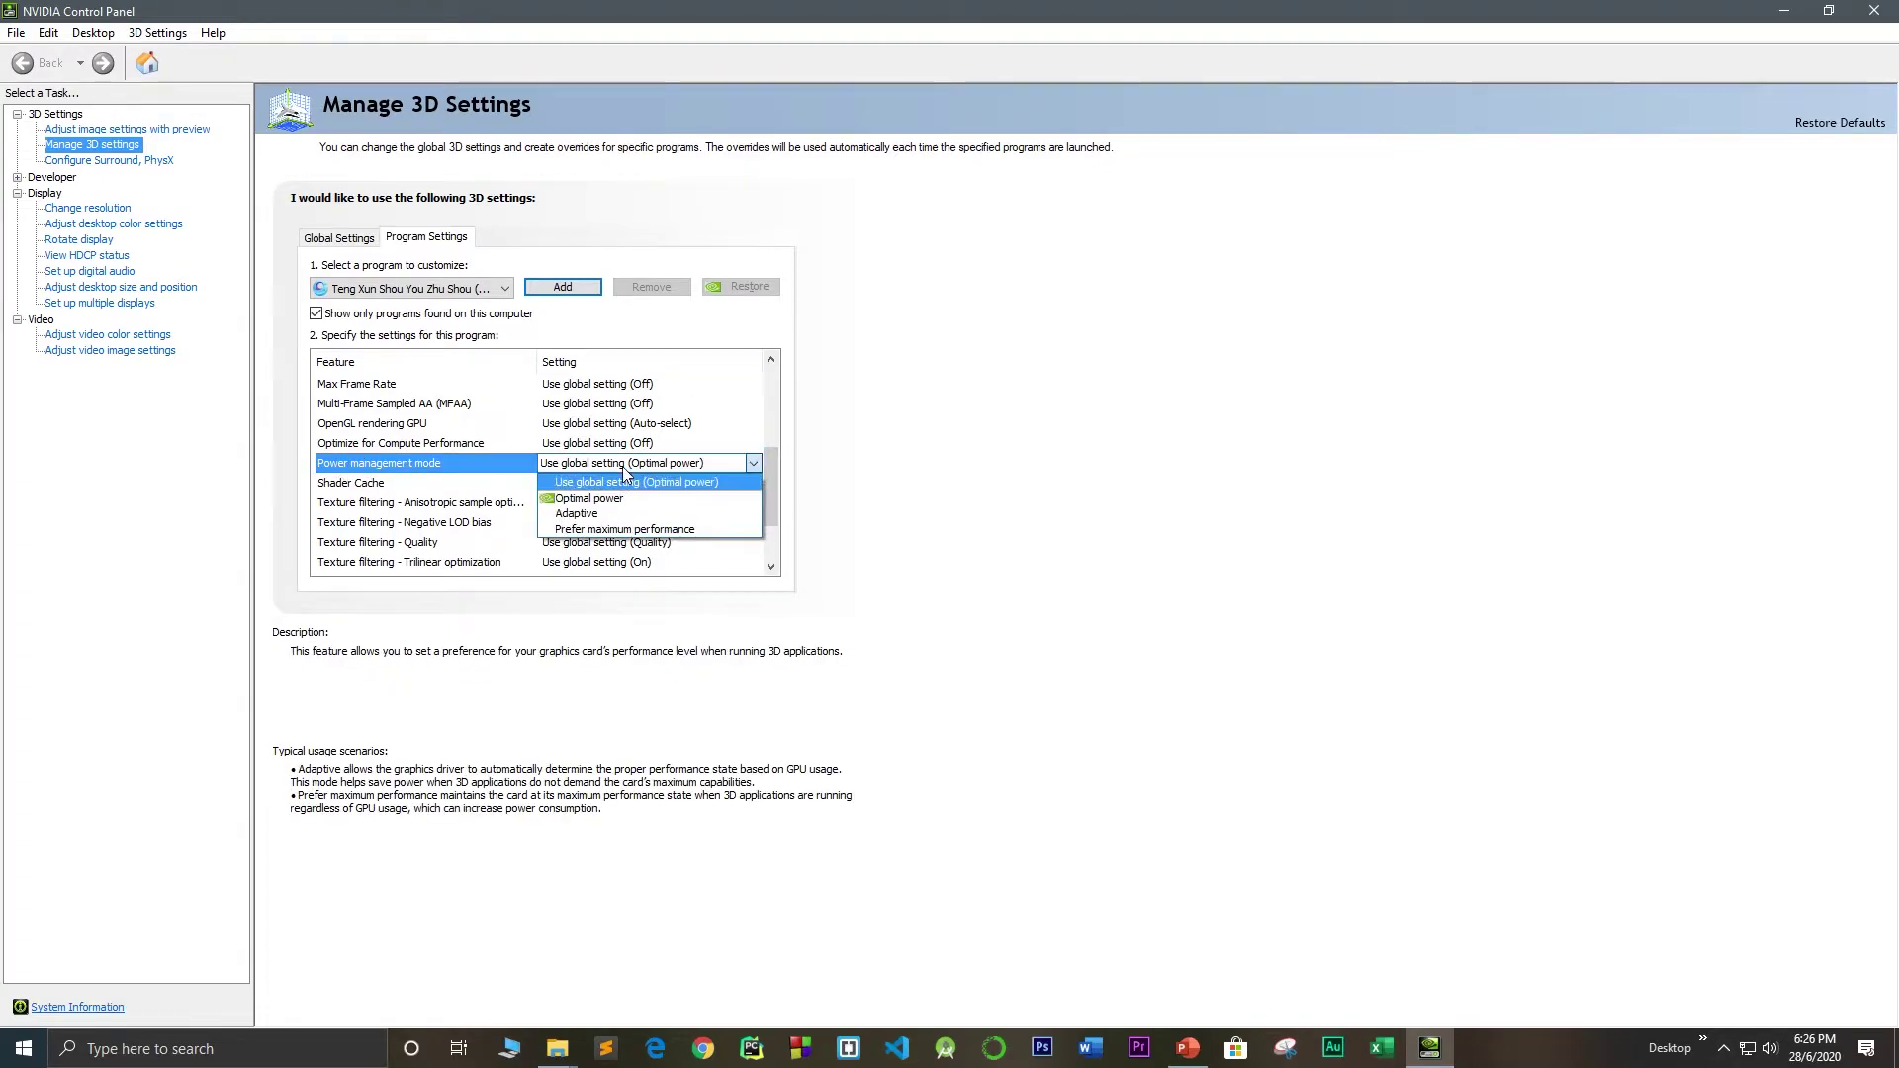
left_click(621, 530)
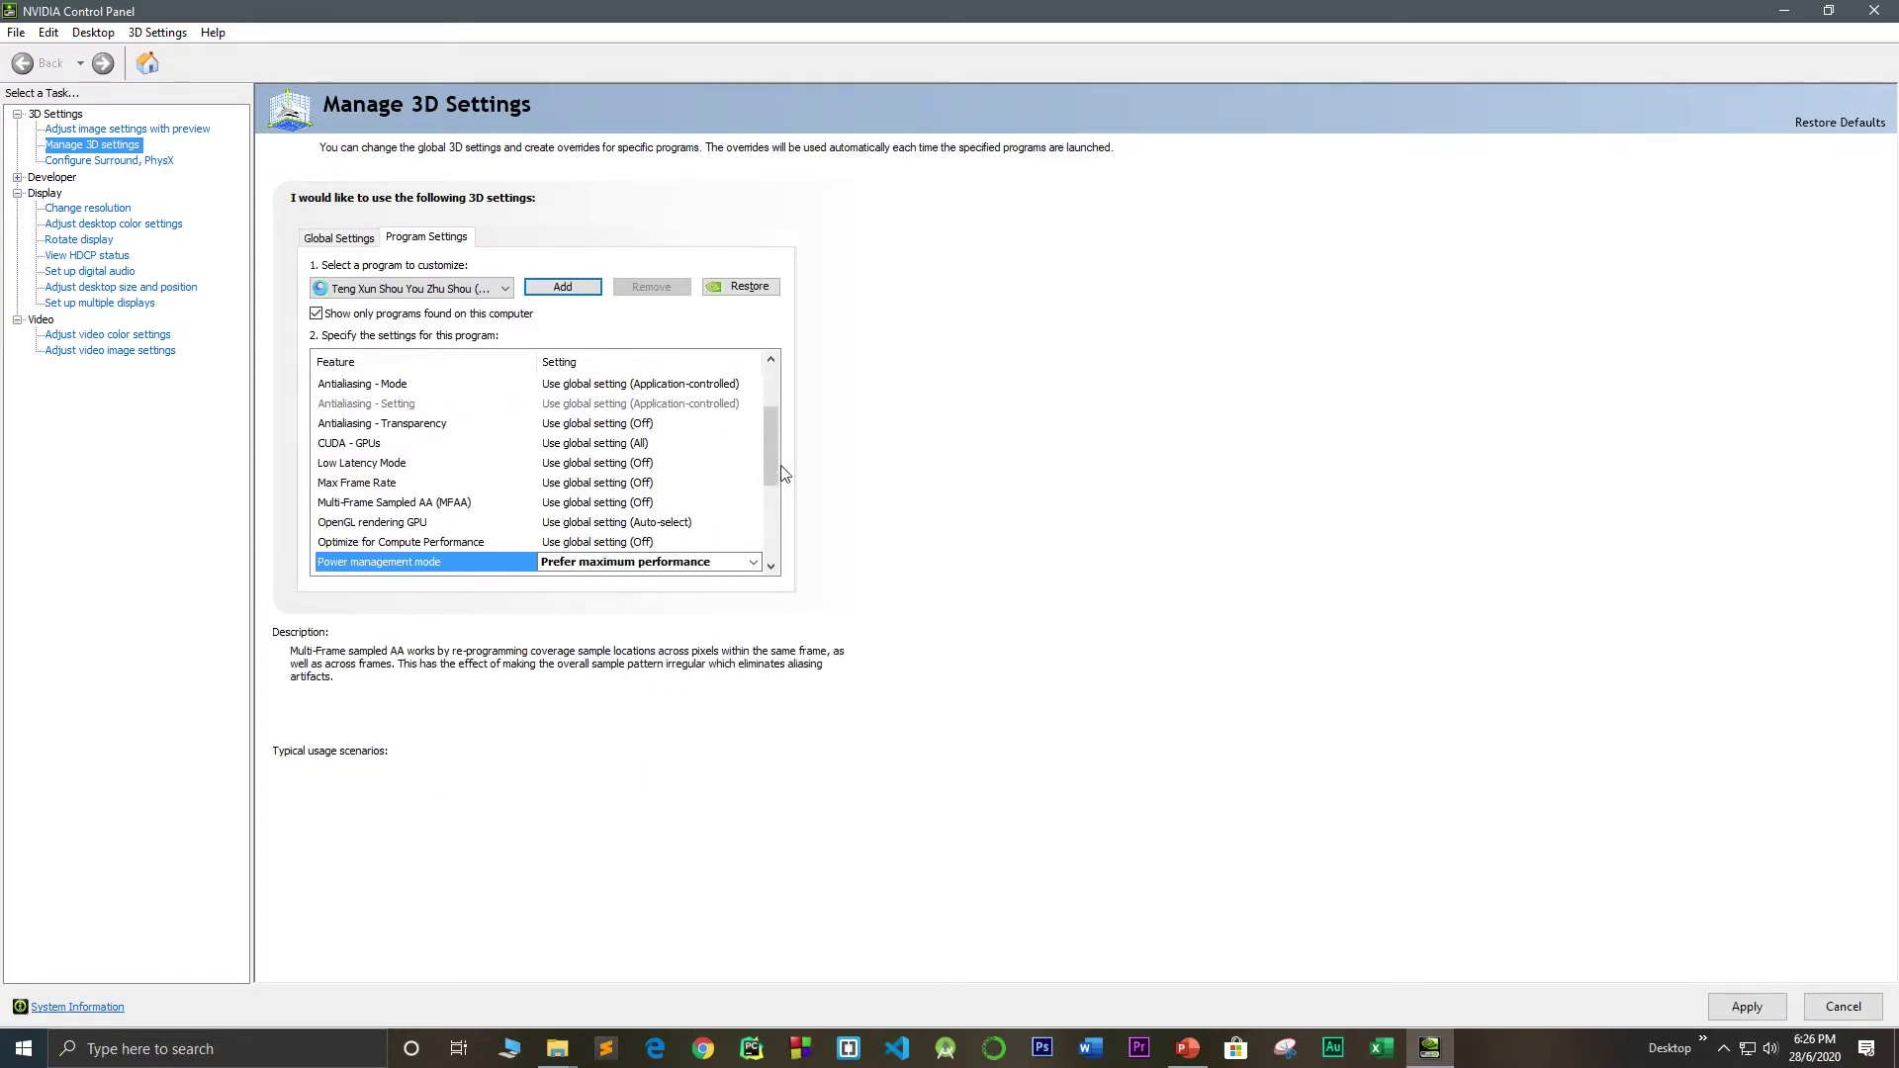
scroll(772, 430, "down", 3)
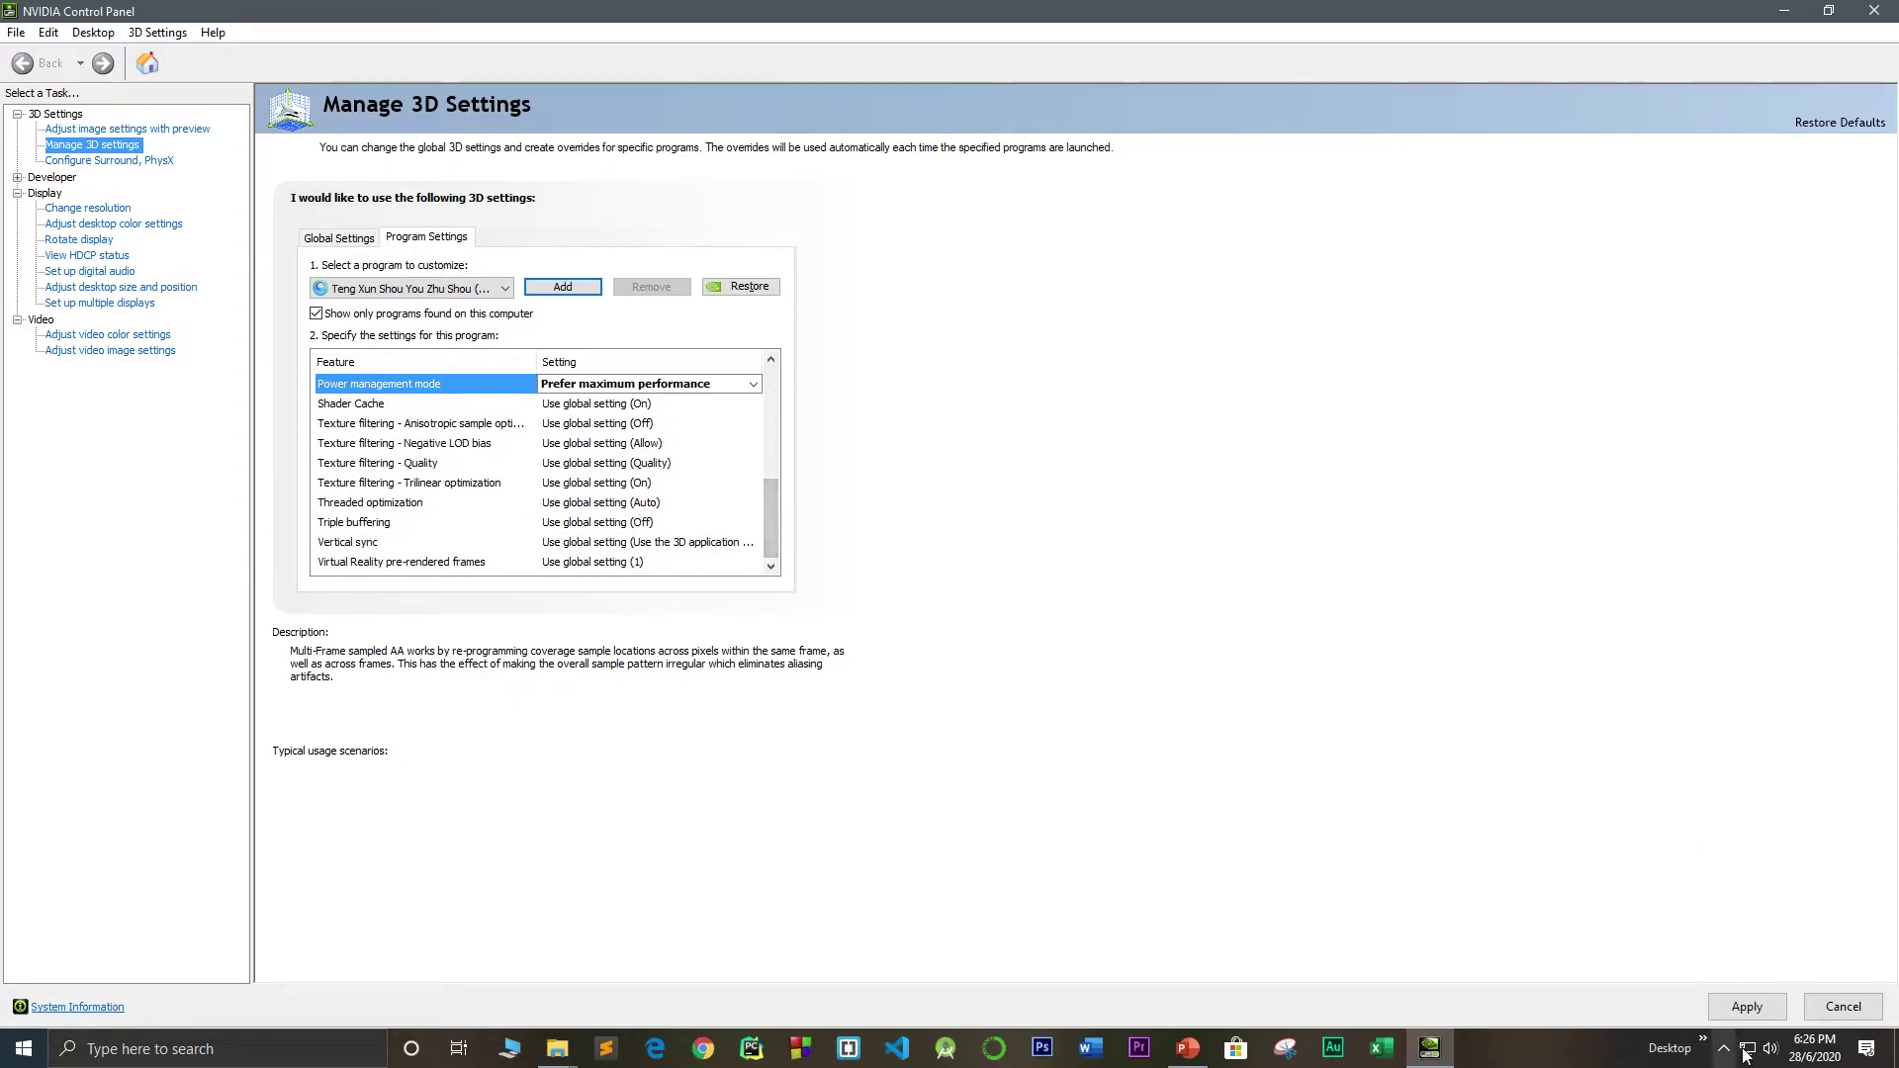
left_click(1729, 1006)
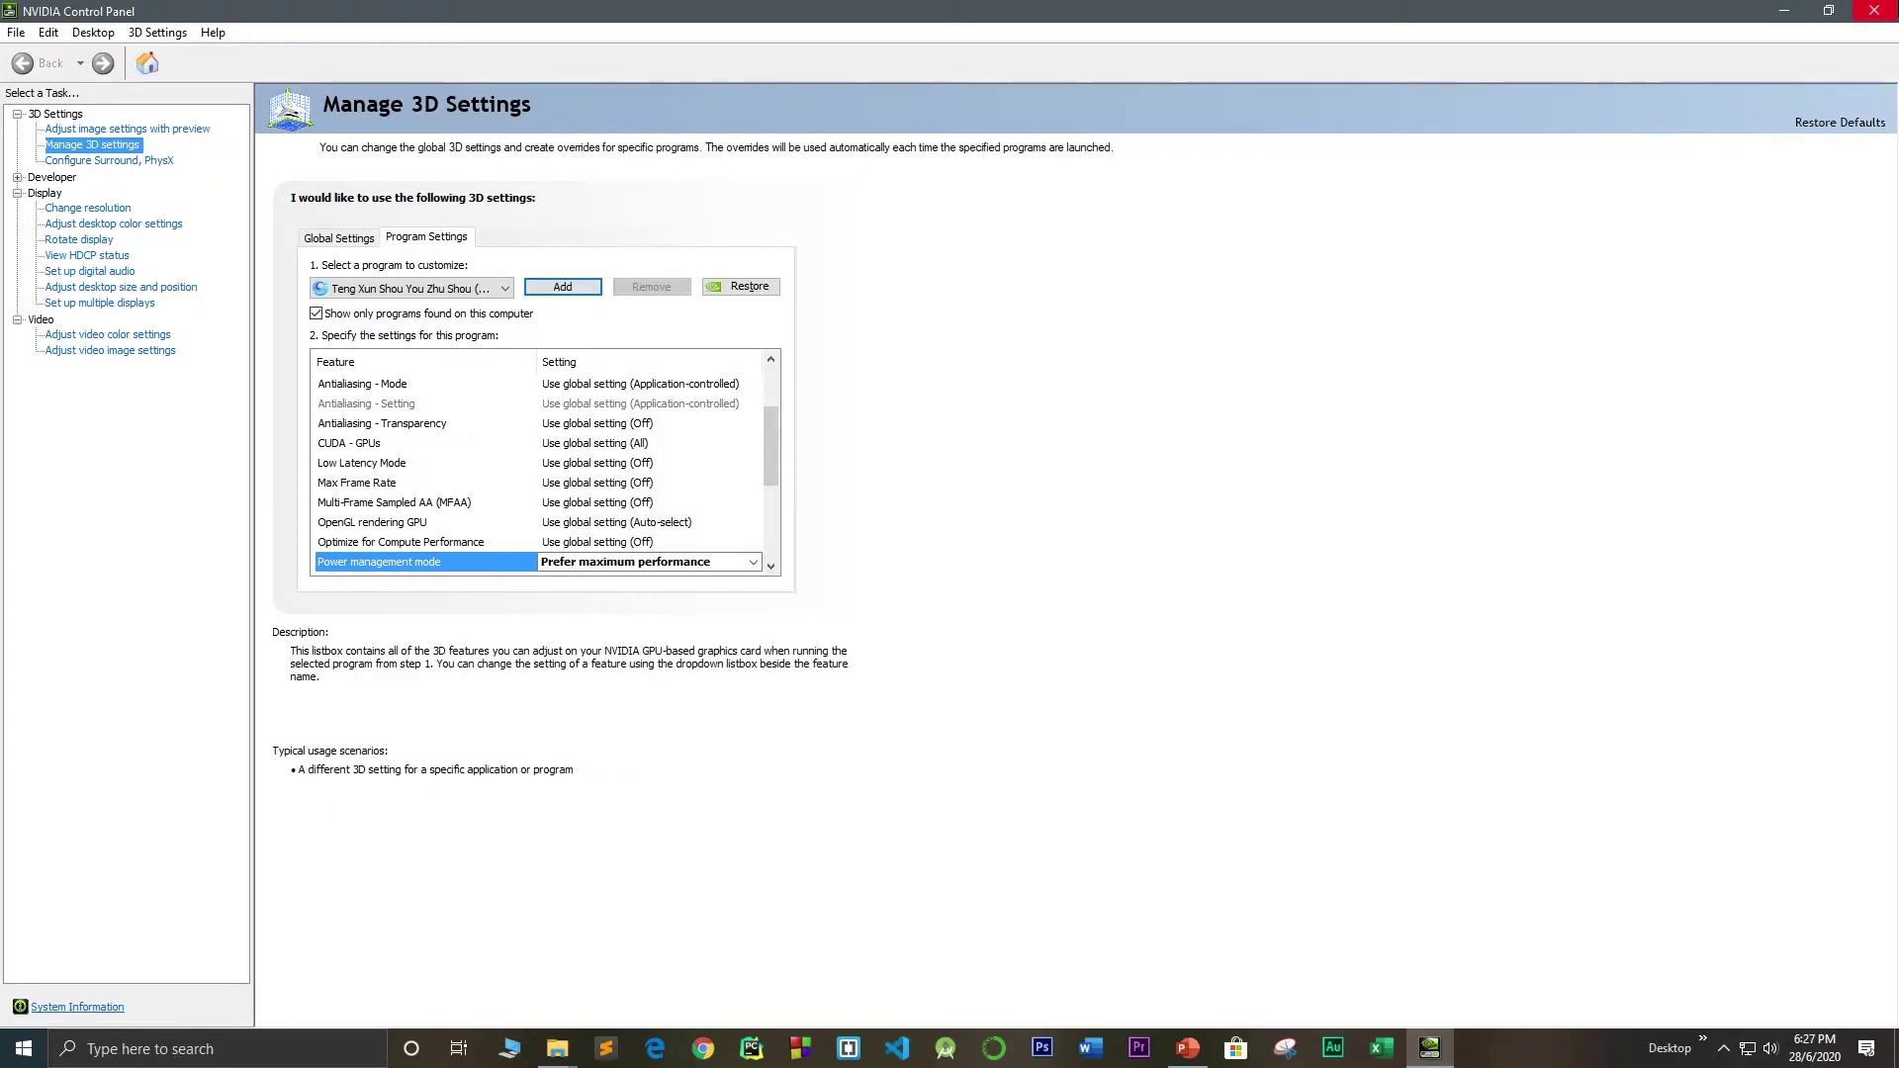
left_click(1875, 10)
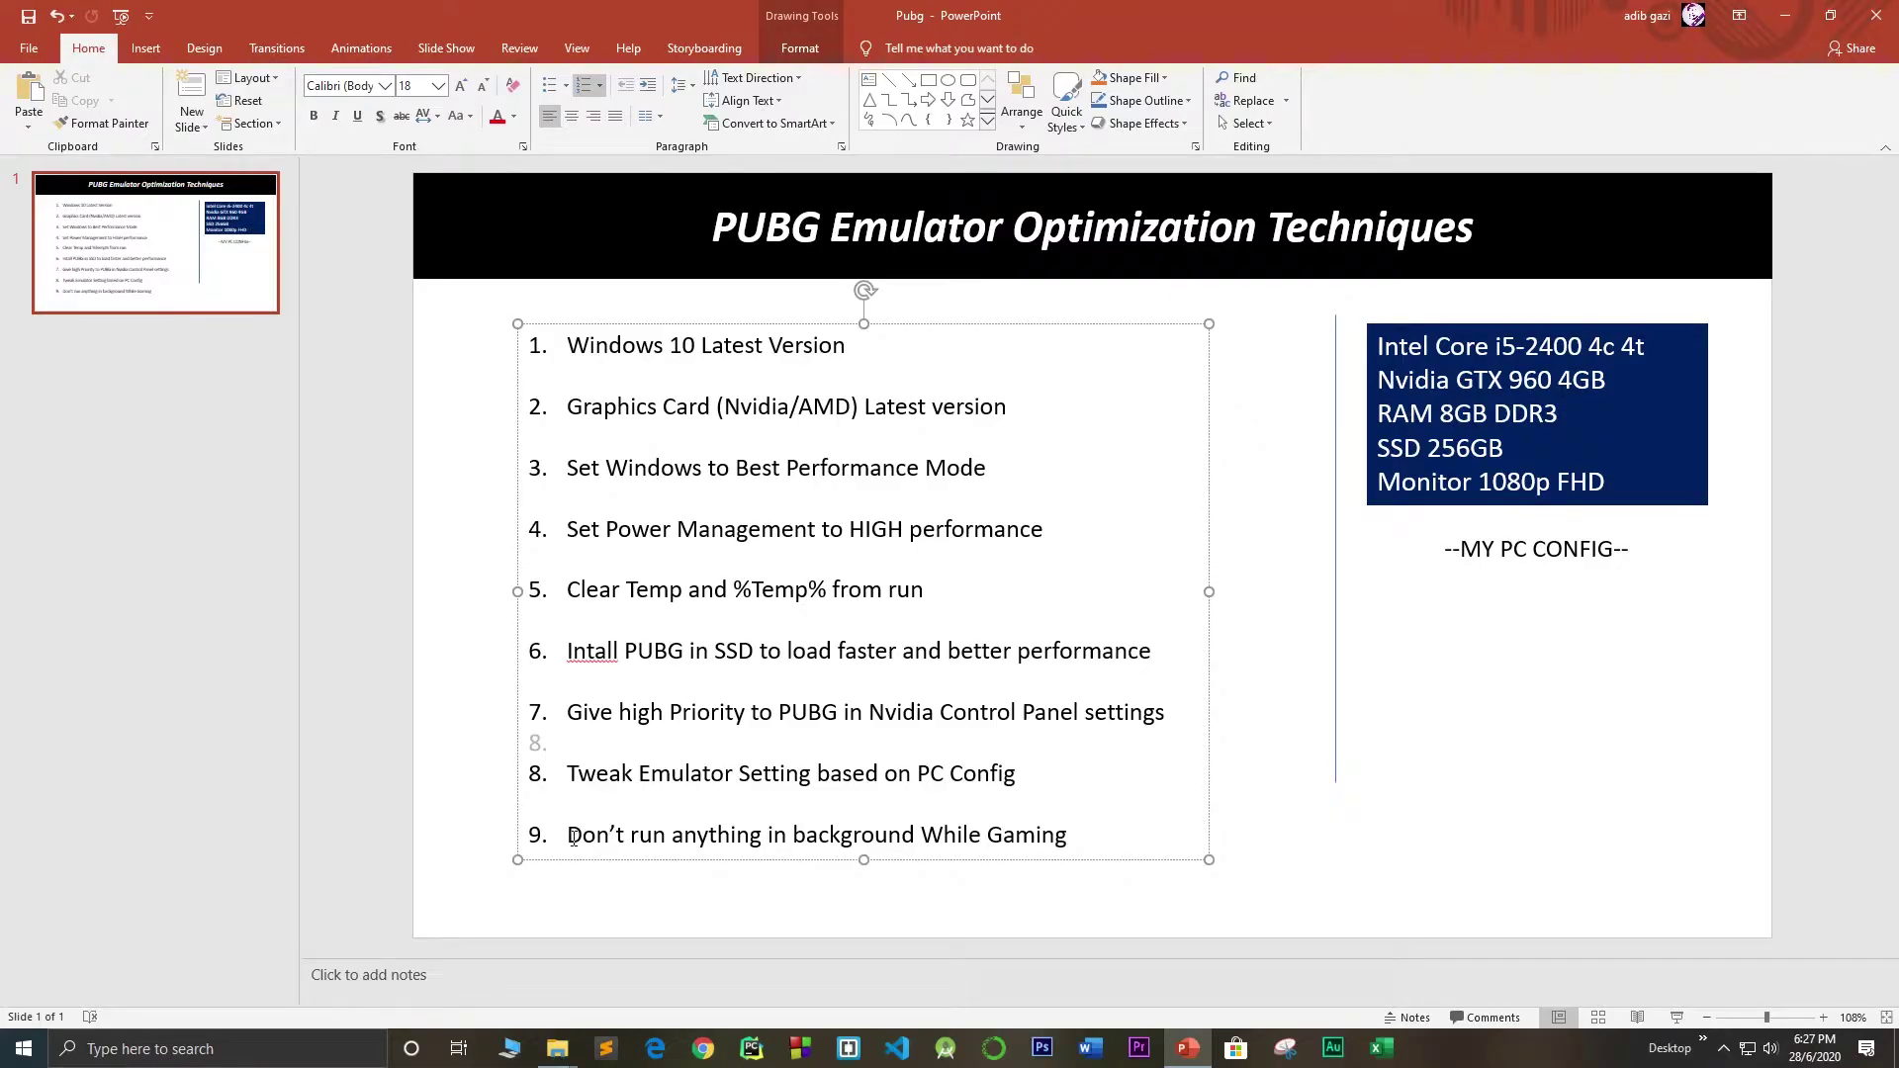
Highlight the line "Don't run anything in background While Gaming" on the PowerPoint slide
left_click_drag(575, 838, 1037, 834)
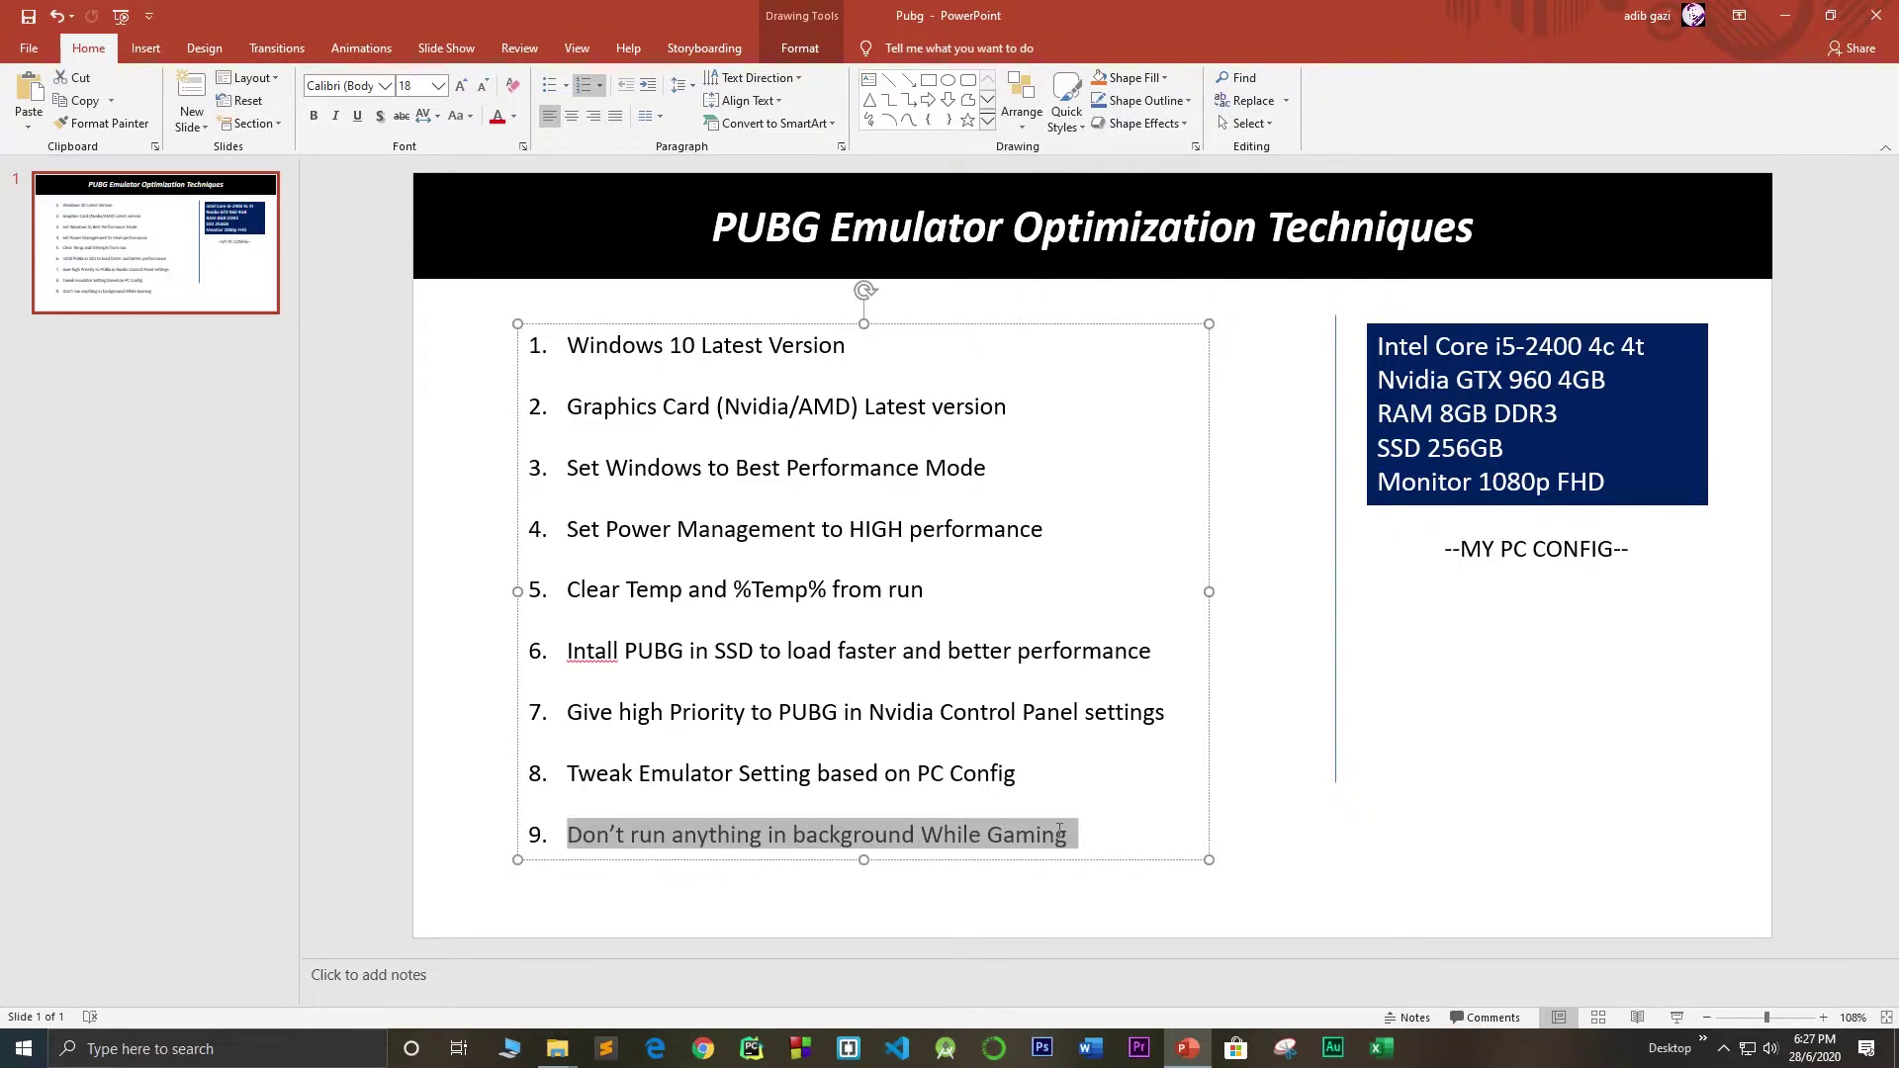
left_click(581, 838)
key("Return")
key("Up")
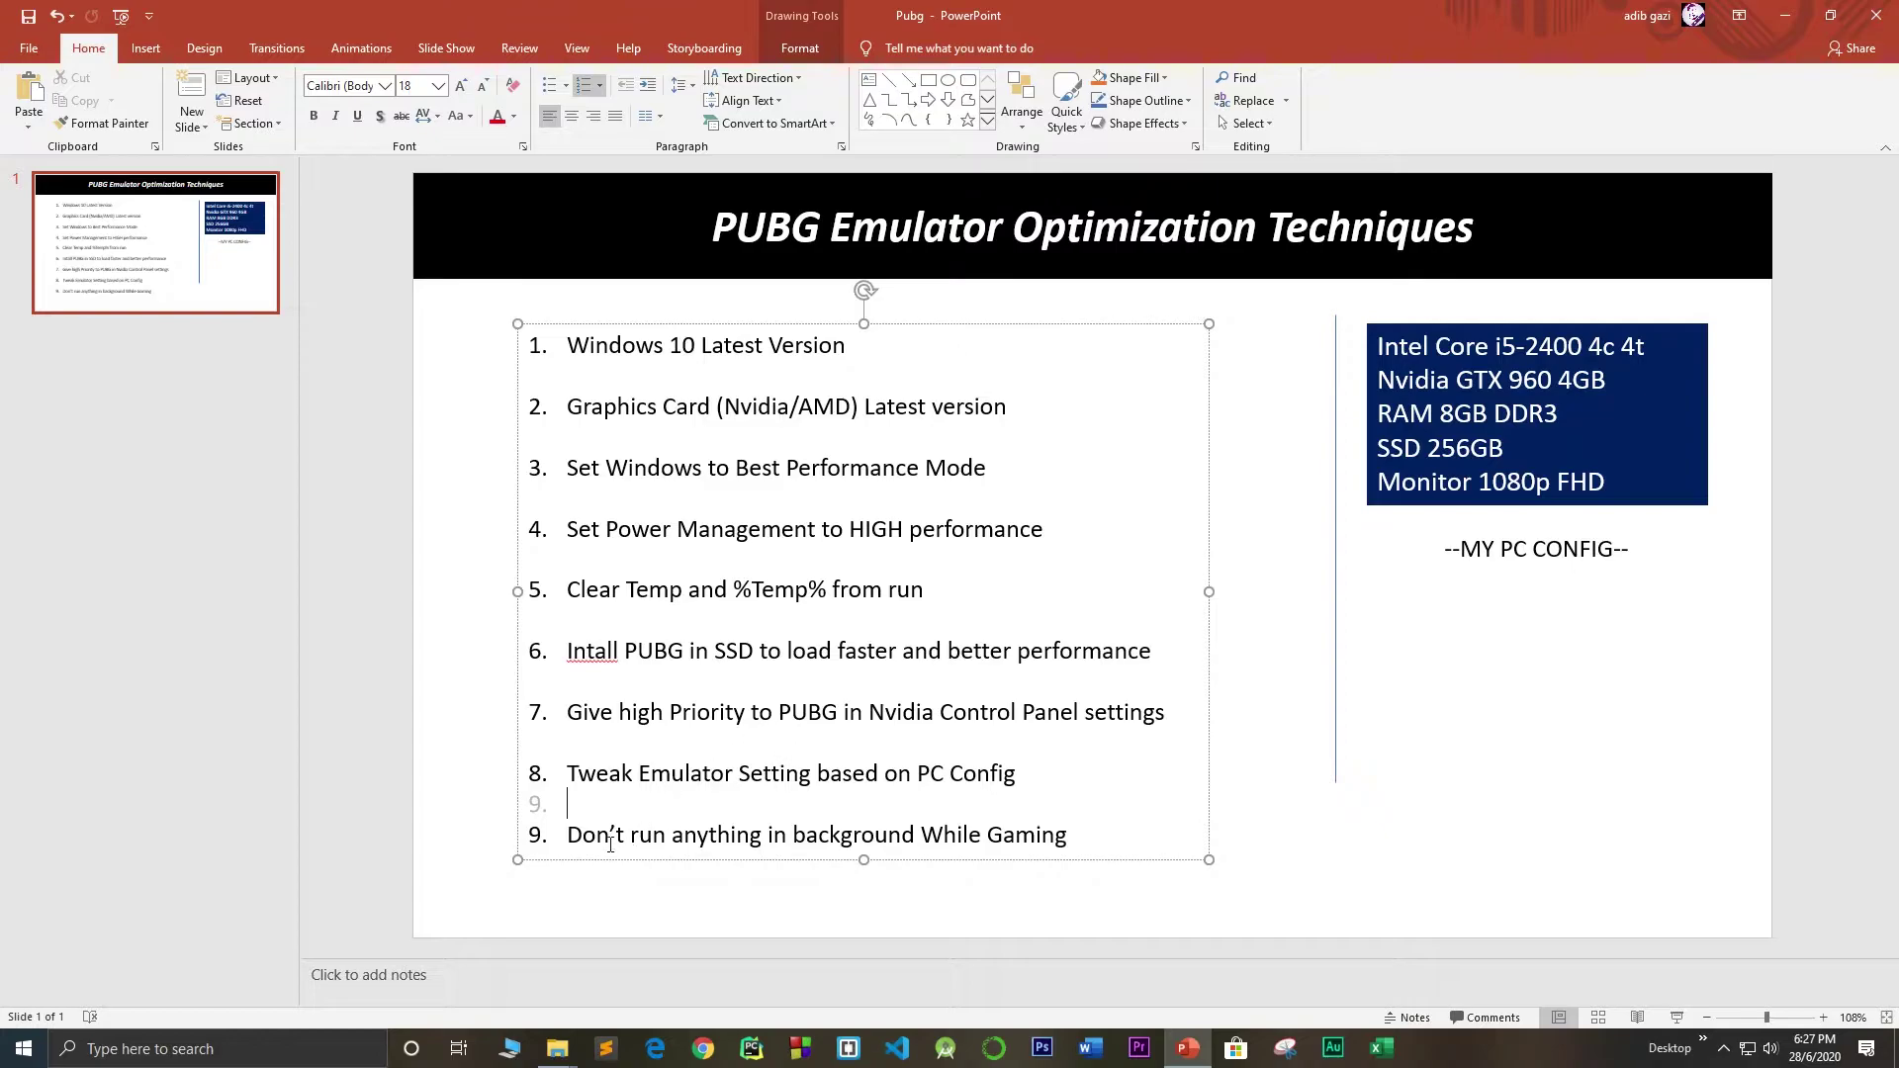
left_click_drag(570, 836, 1068, 835)
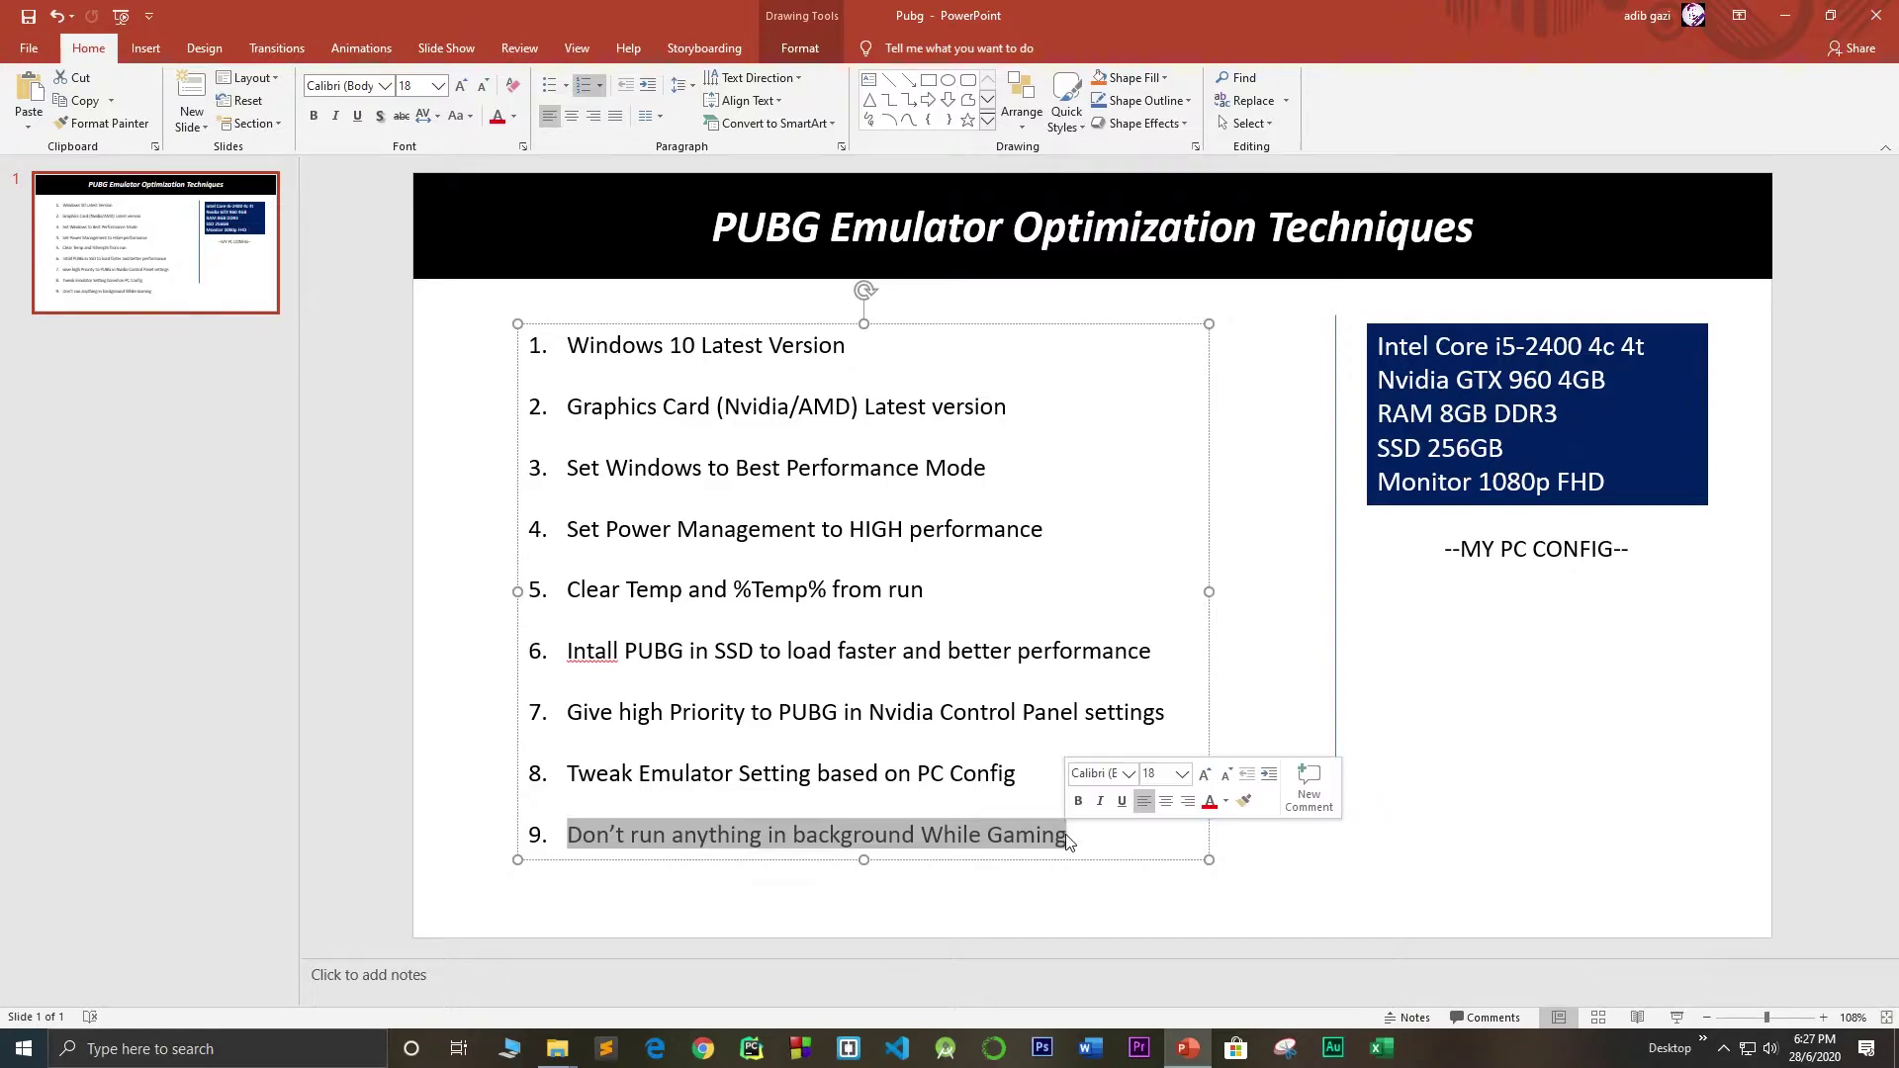
Highlight the line "Tweak Emulator Setting based on PC Config" on the slide
left_click(583, 773)
key("Return")
key("BackSpace")
left_click_drag(586, 784, 1033, 780)
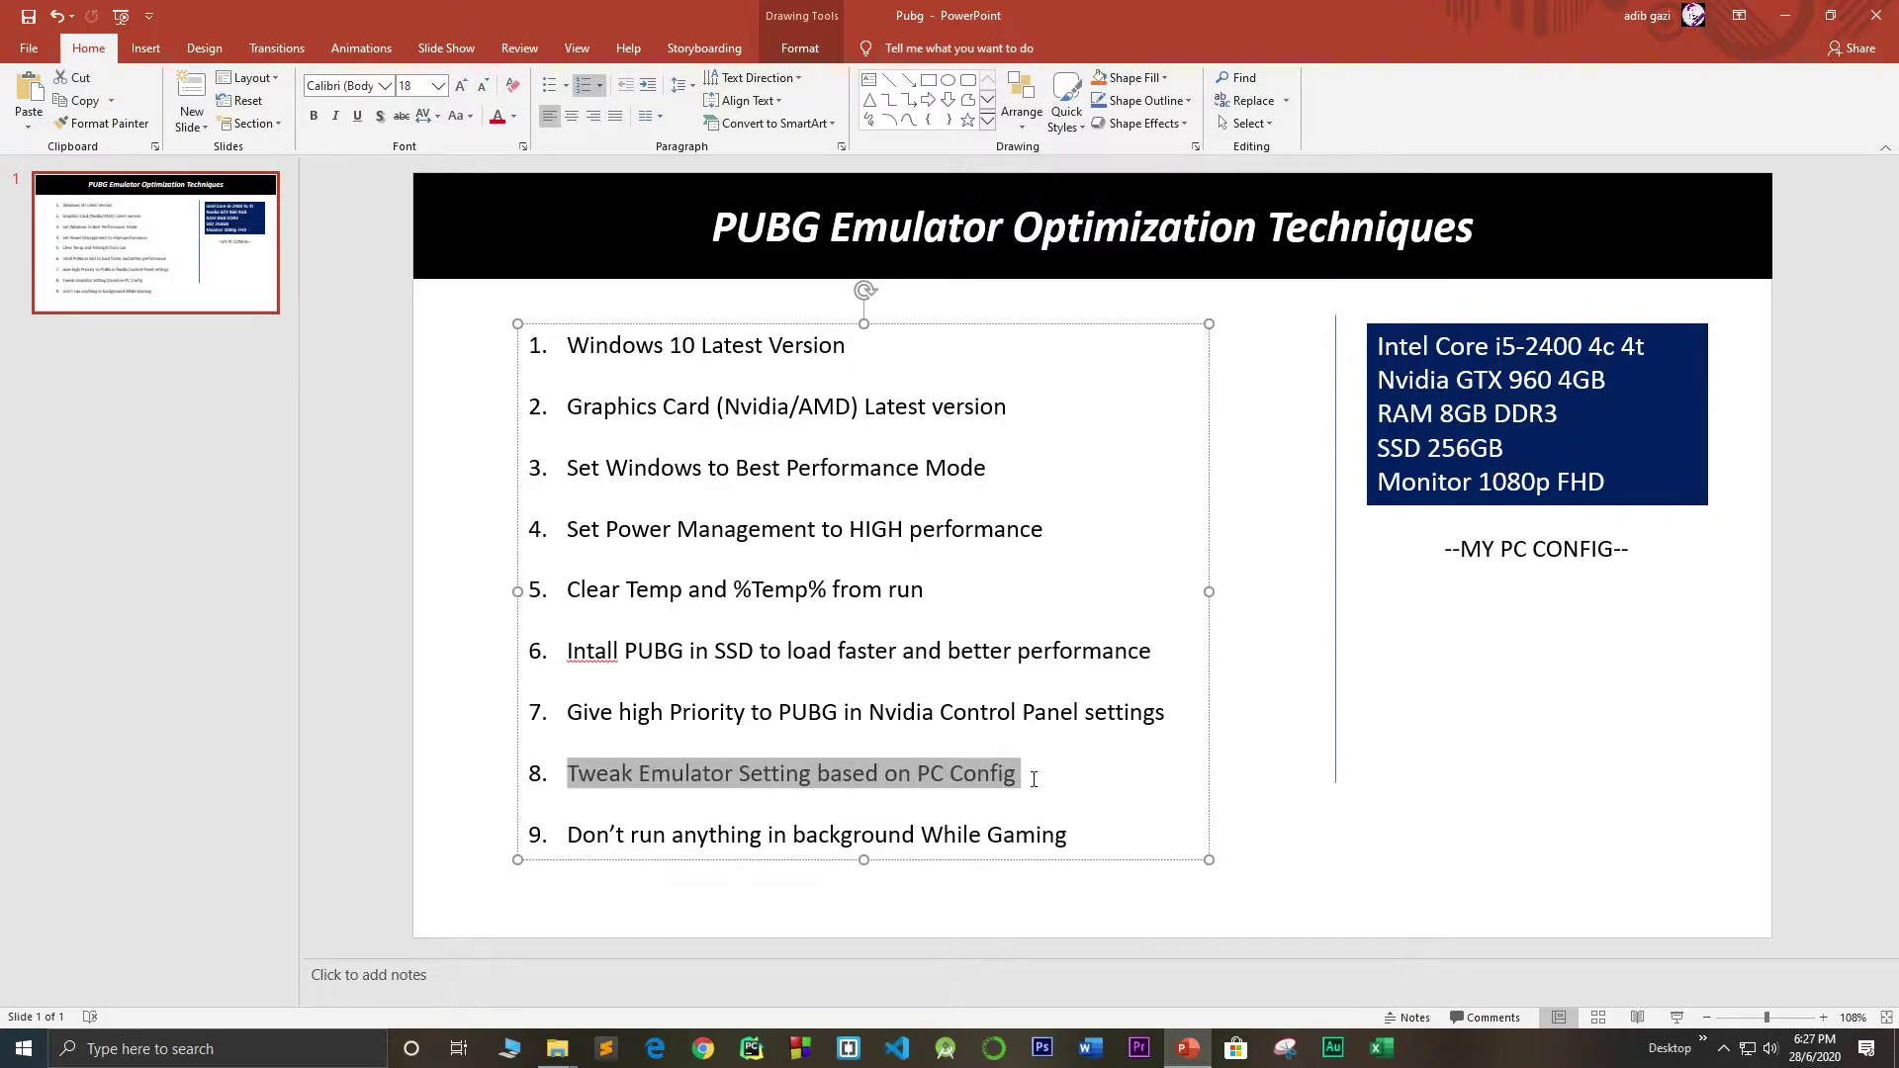
left_click(1033, 779)
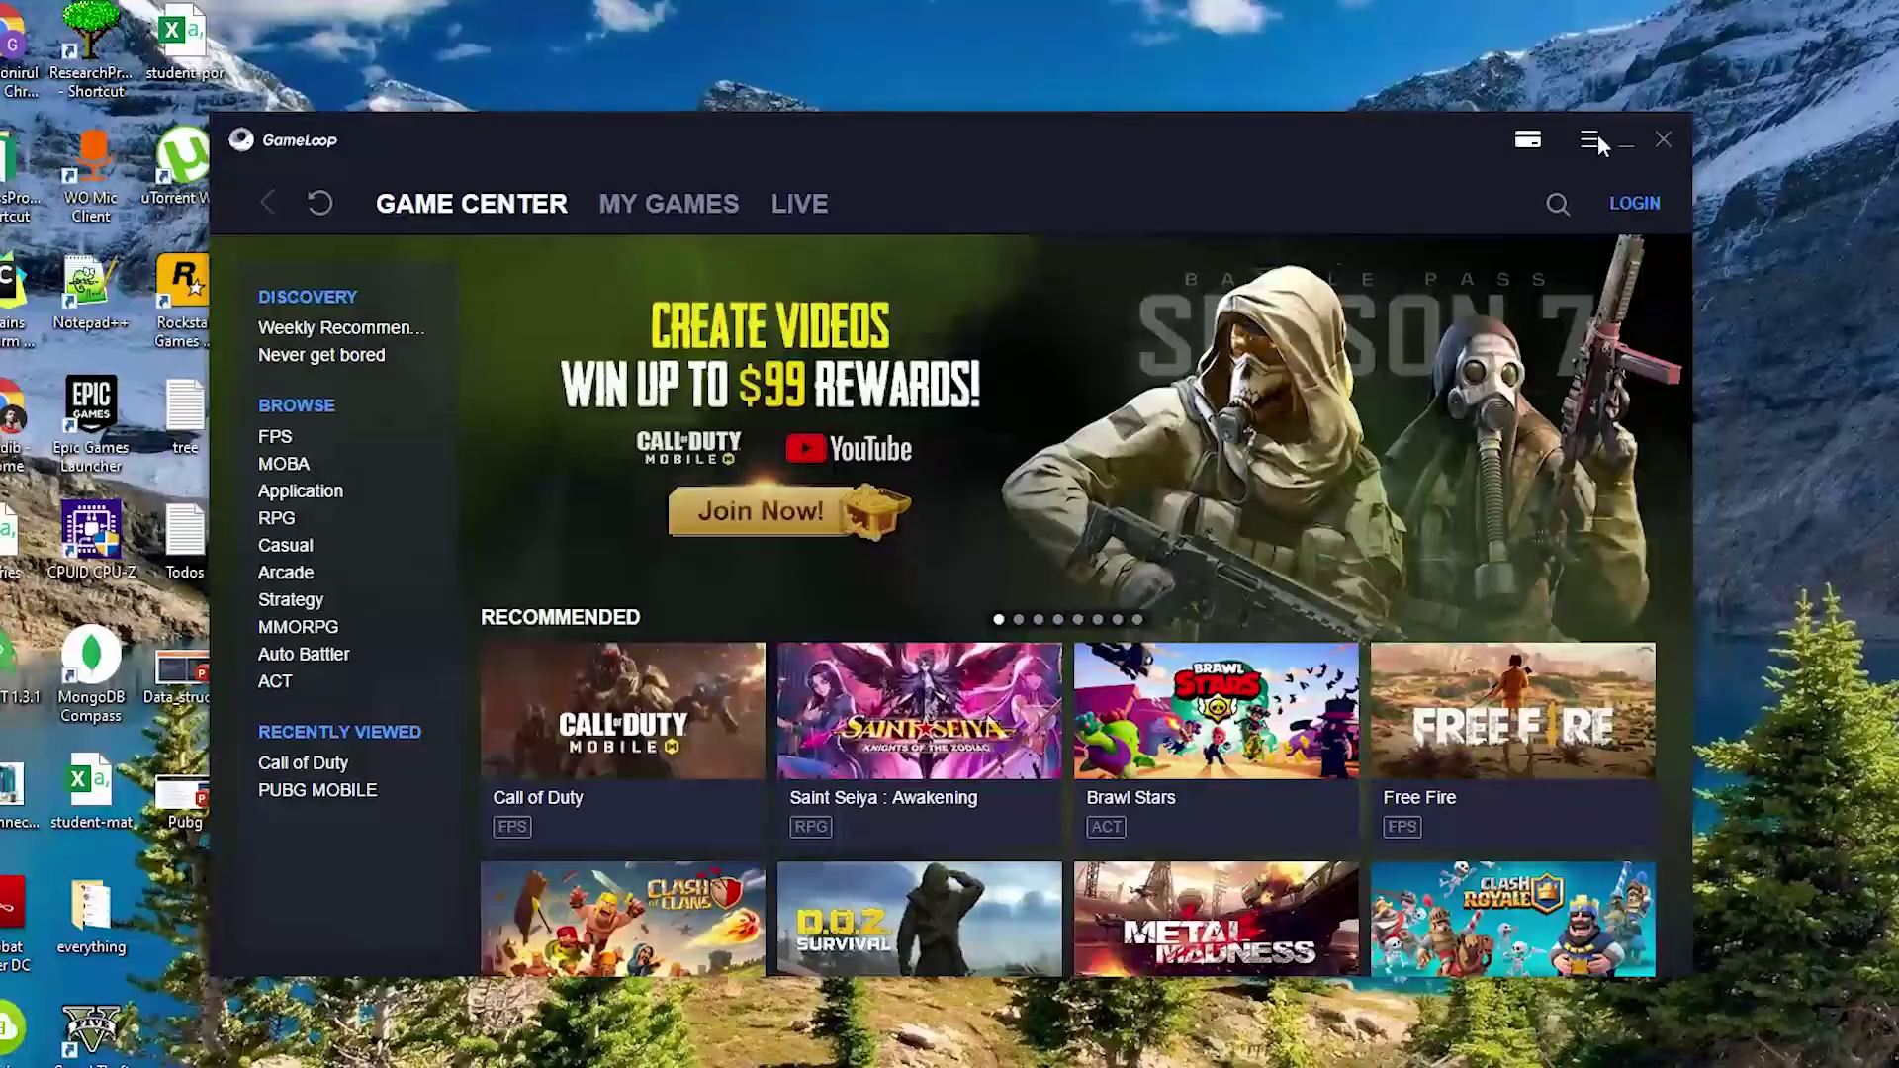
Open the Setting Center in GameLoop and reposition its window slightly lower over the Game Center
left_click(1592, 145)
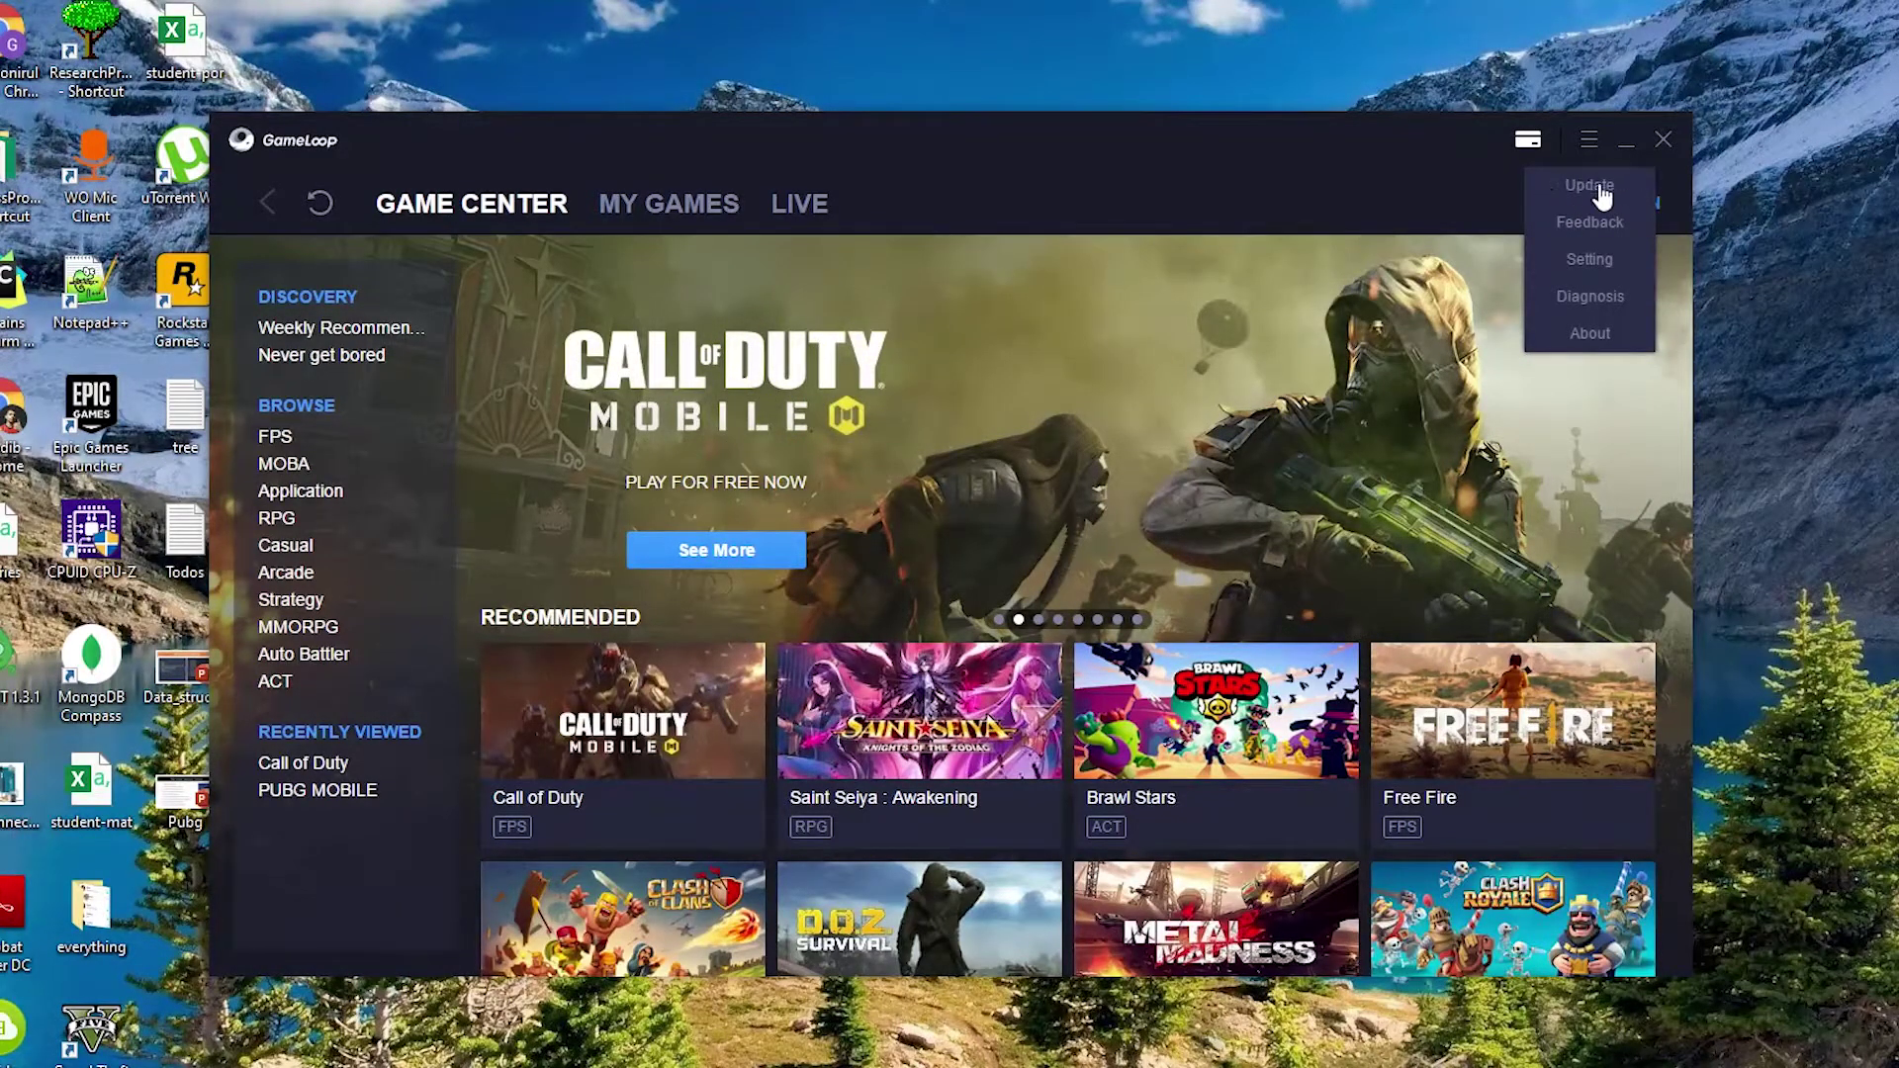
left_click(1583, 259)
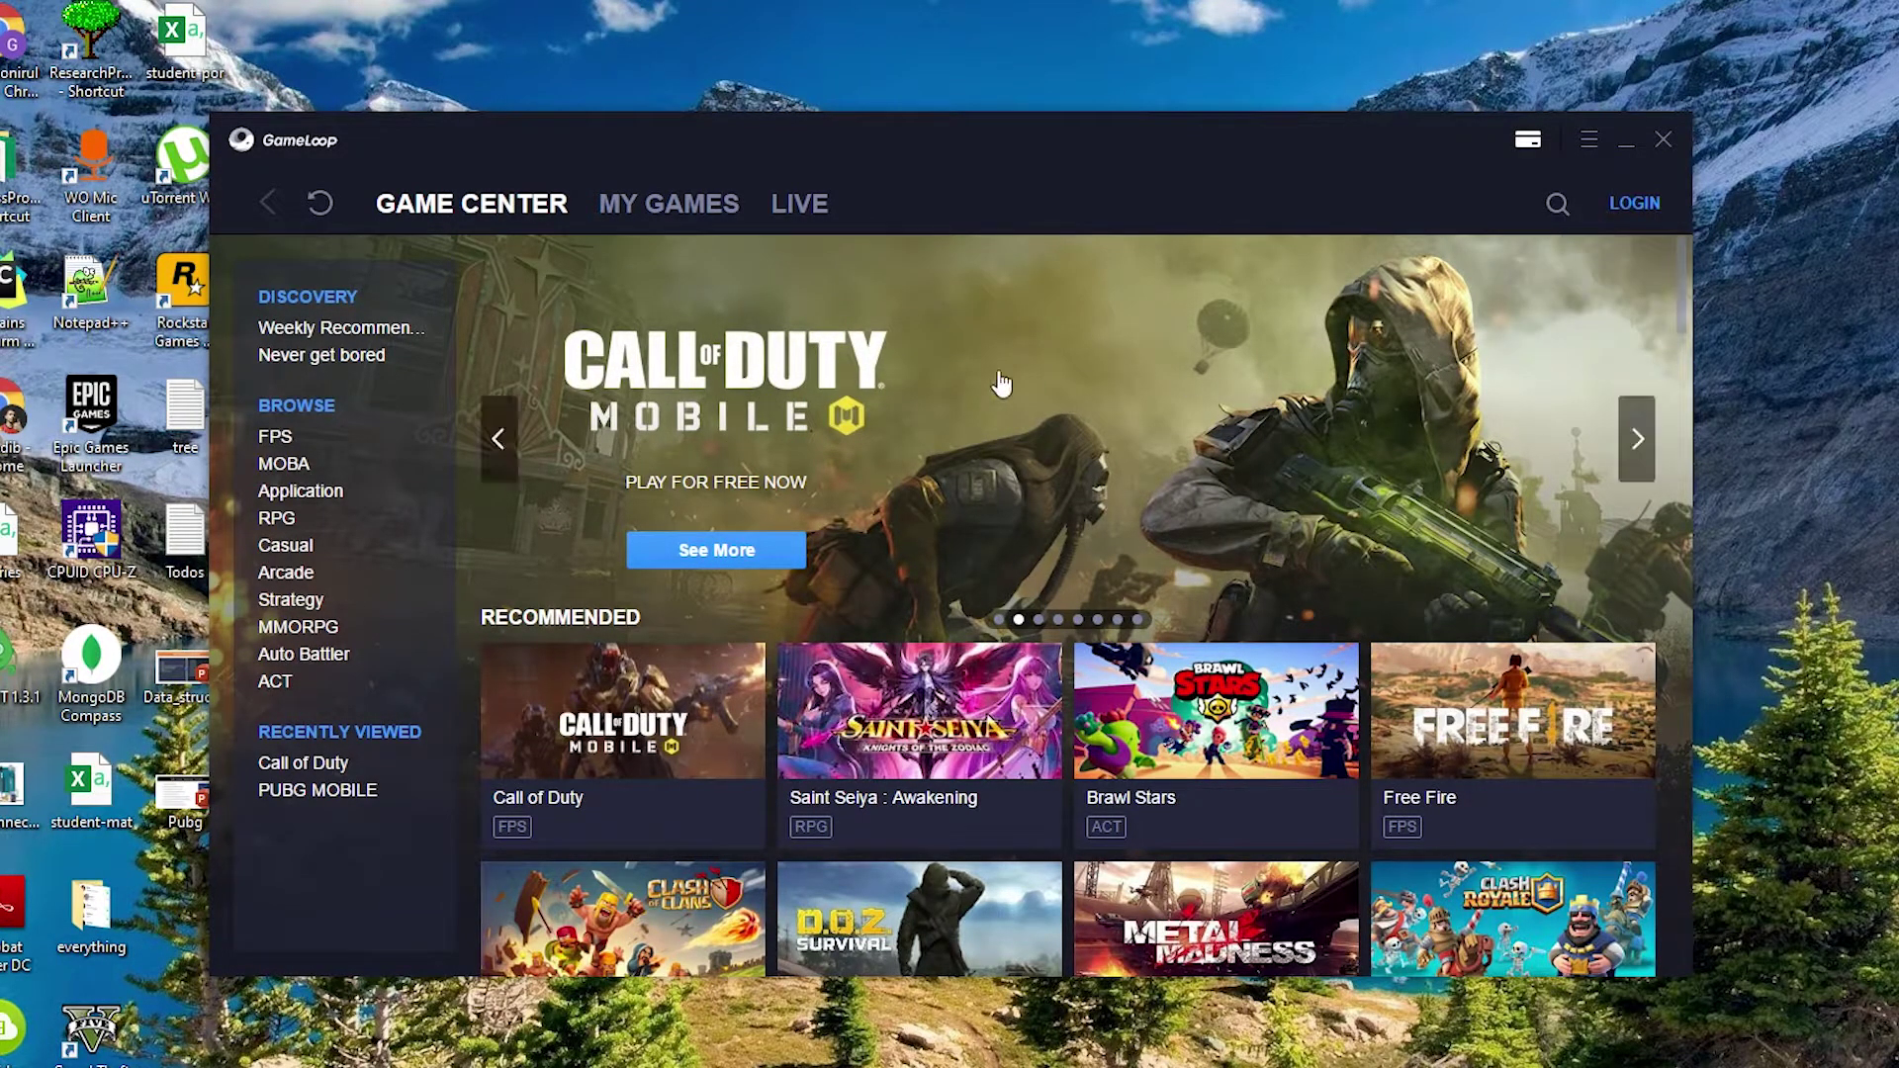
left_click_drag(942, 196, 973, 243)
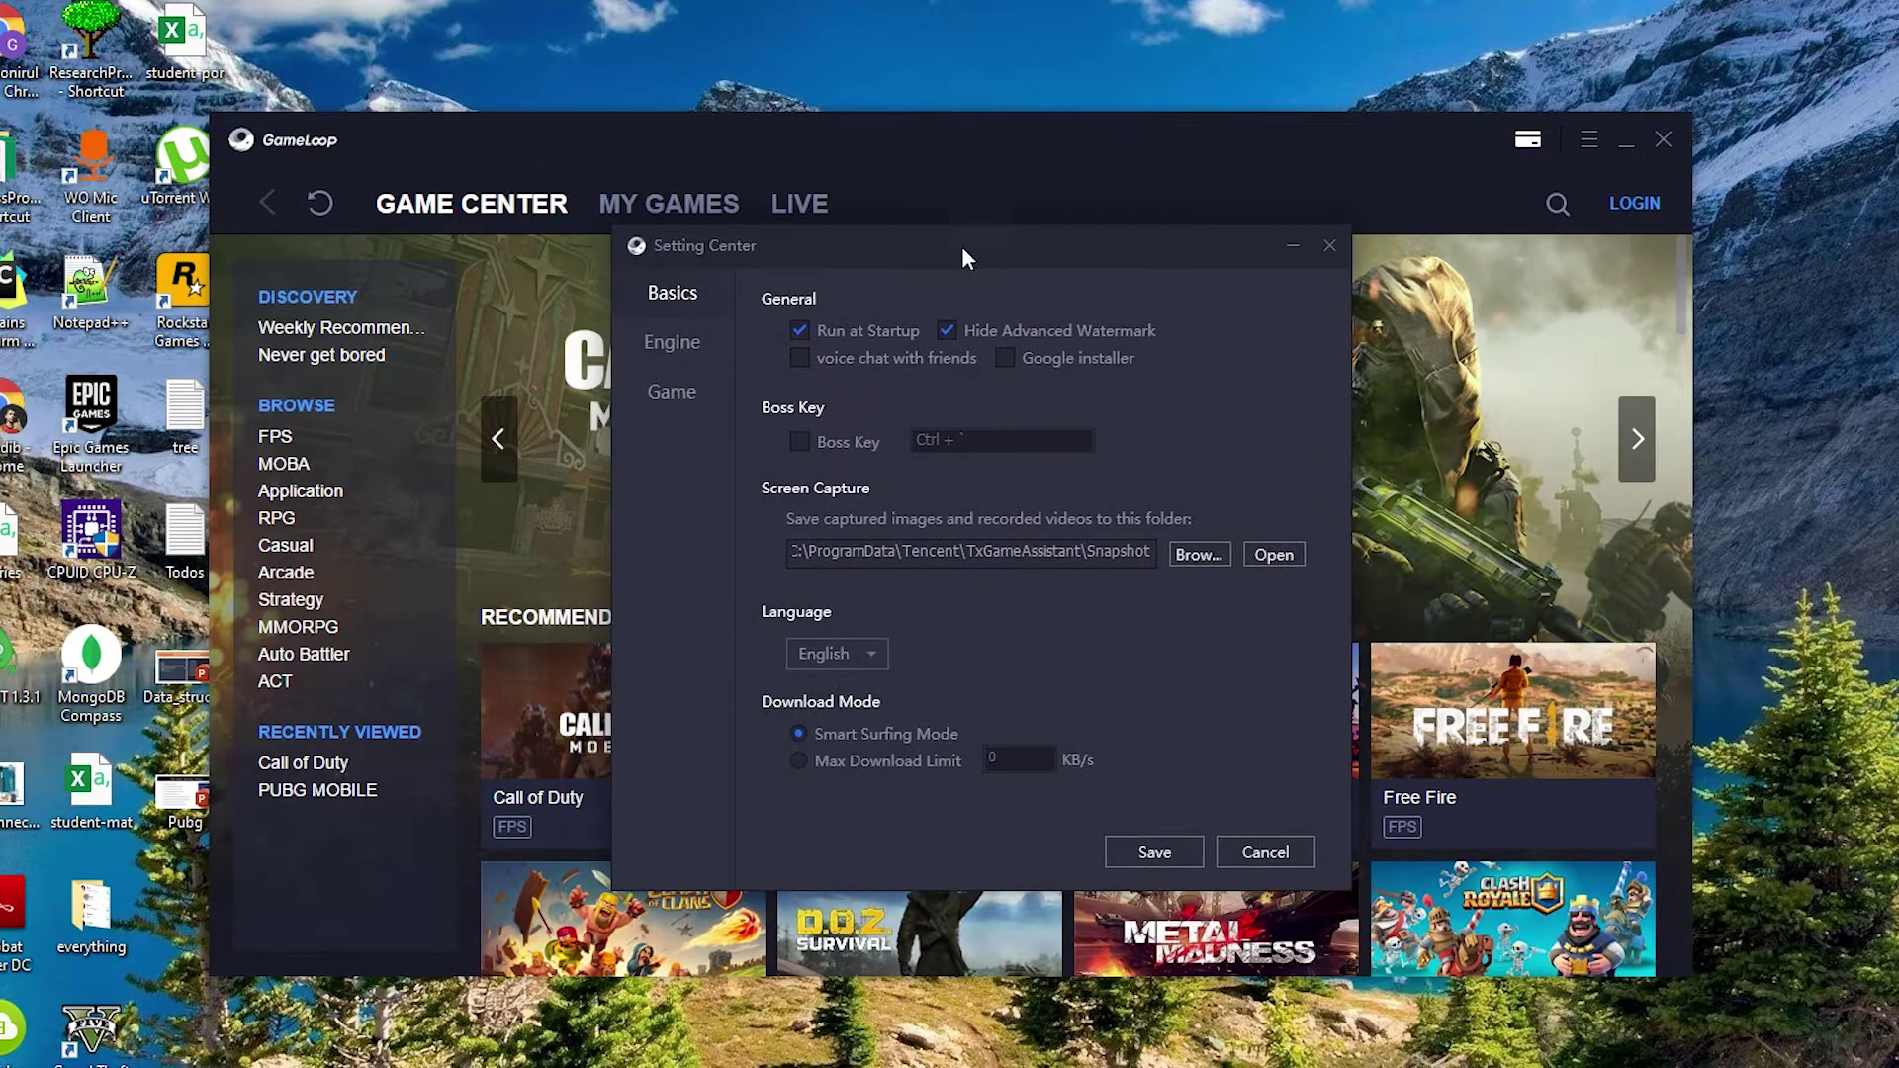
Review the Engine settings and PUBG MOBILE's gaming resolution and display quality, and save the settings
left_click(649, 351)
left_click(658, 394)
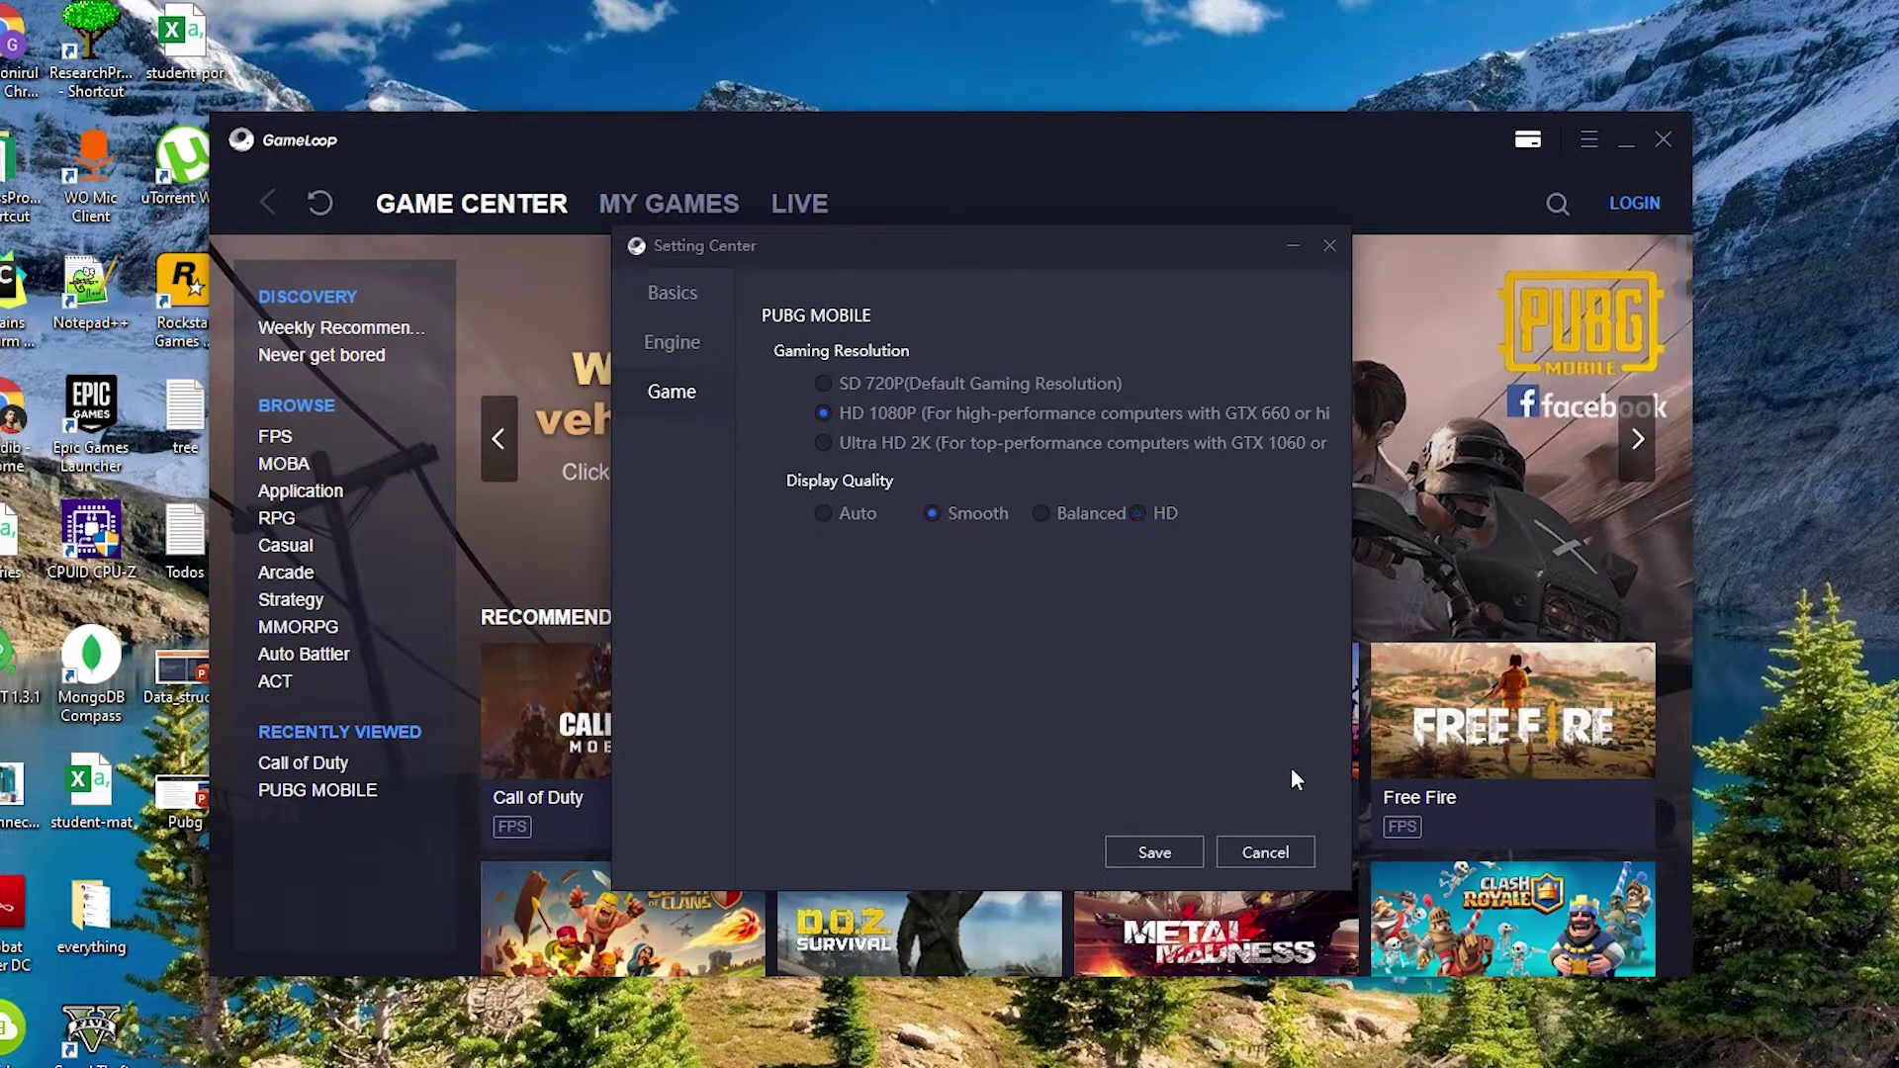
left_click(1155, 851)
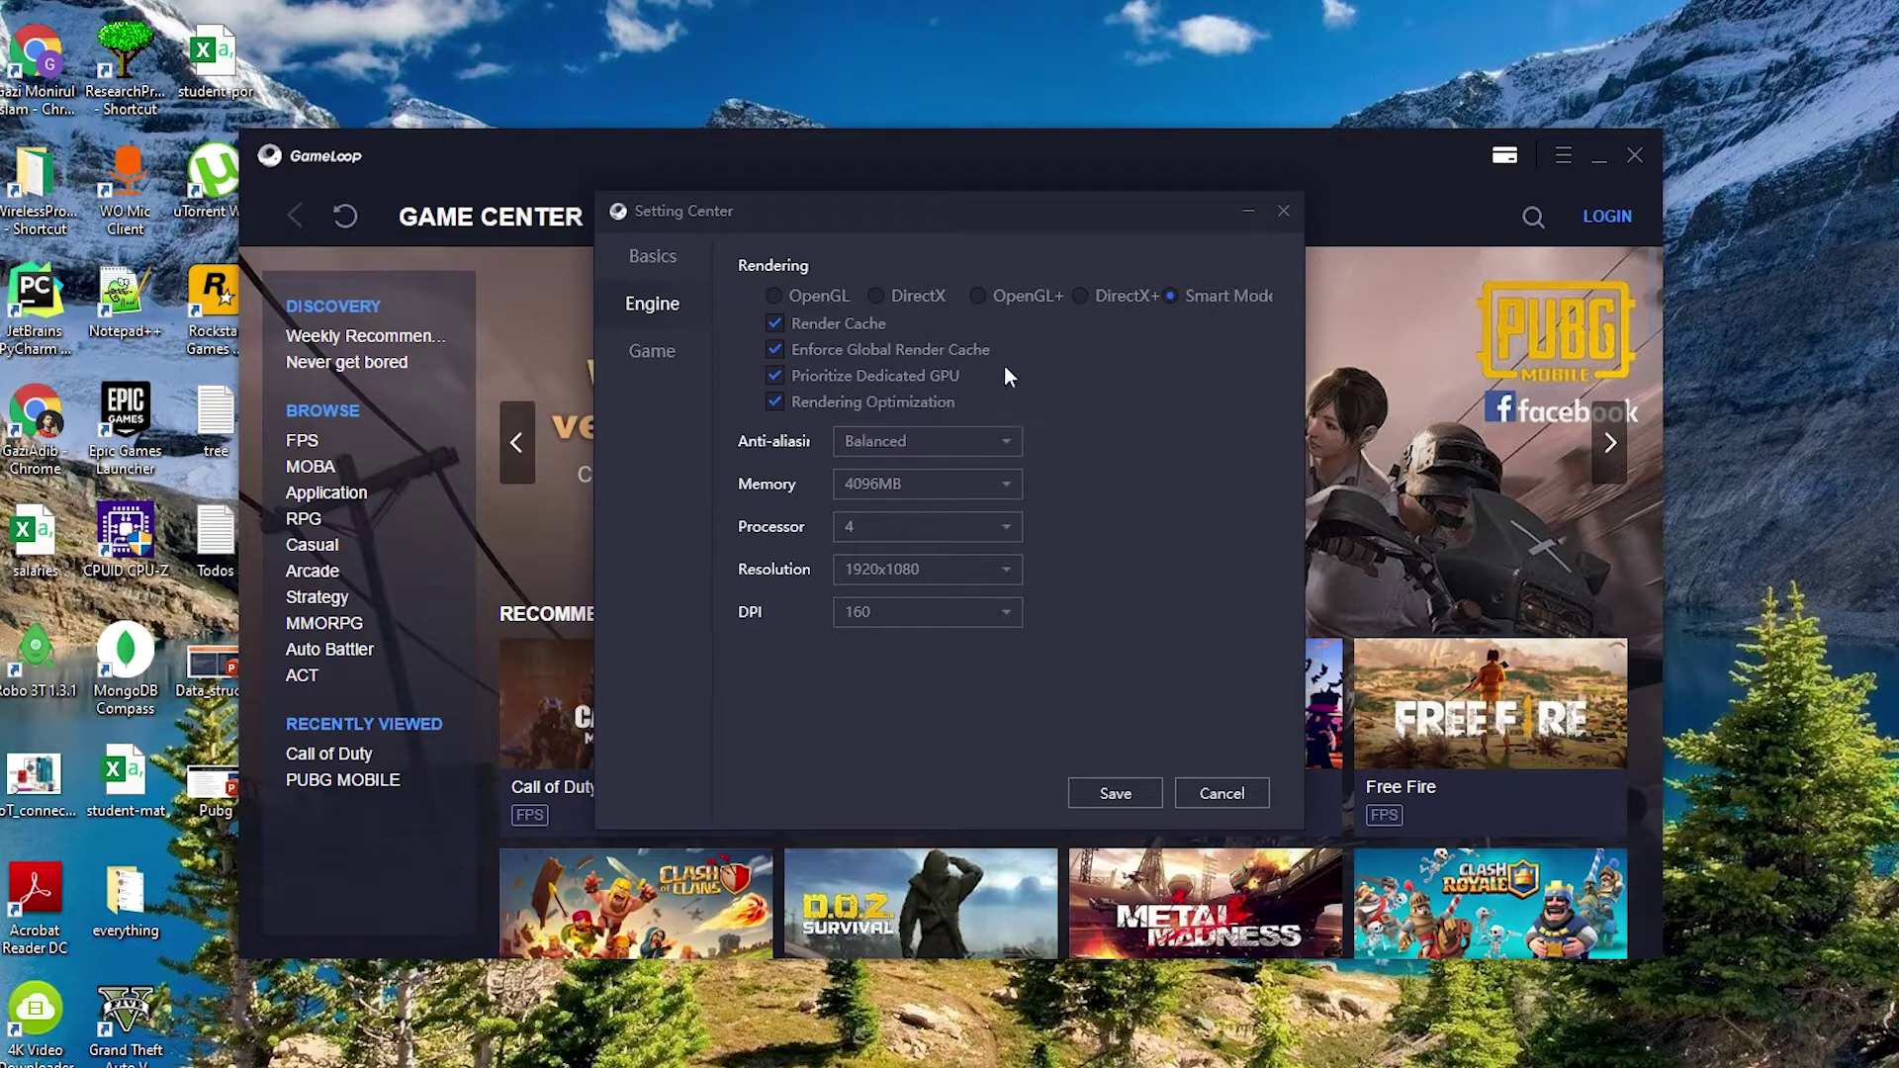
Set the engine's anti-aliasing to Balanced and its memory to 4096MB
mouse_move(928, 393)
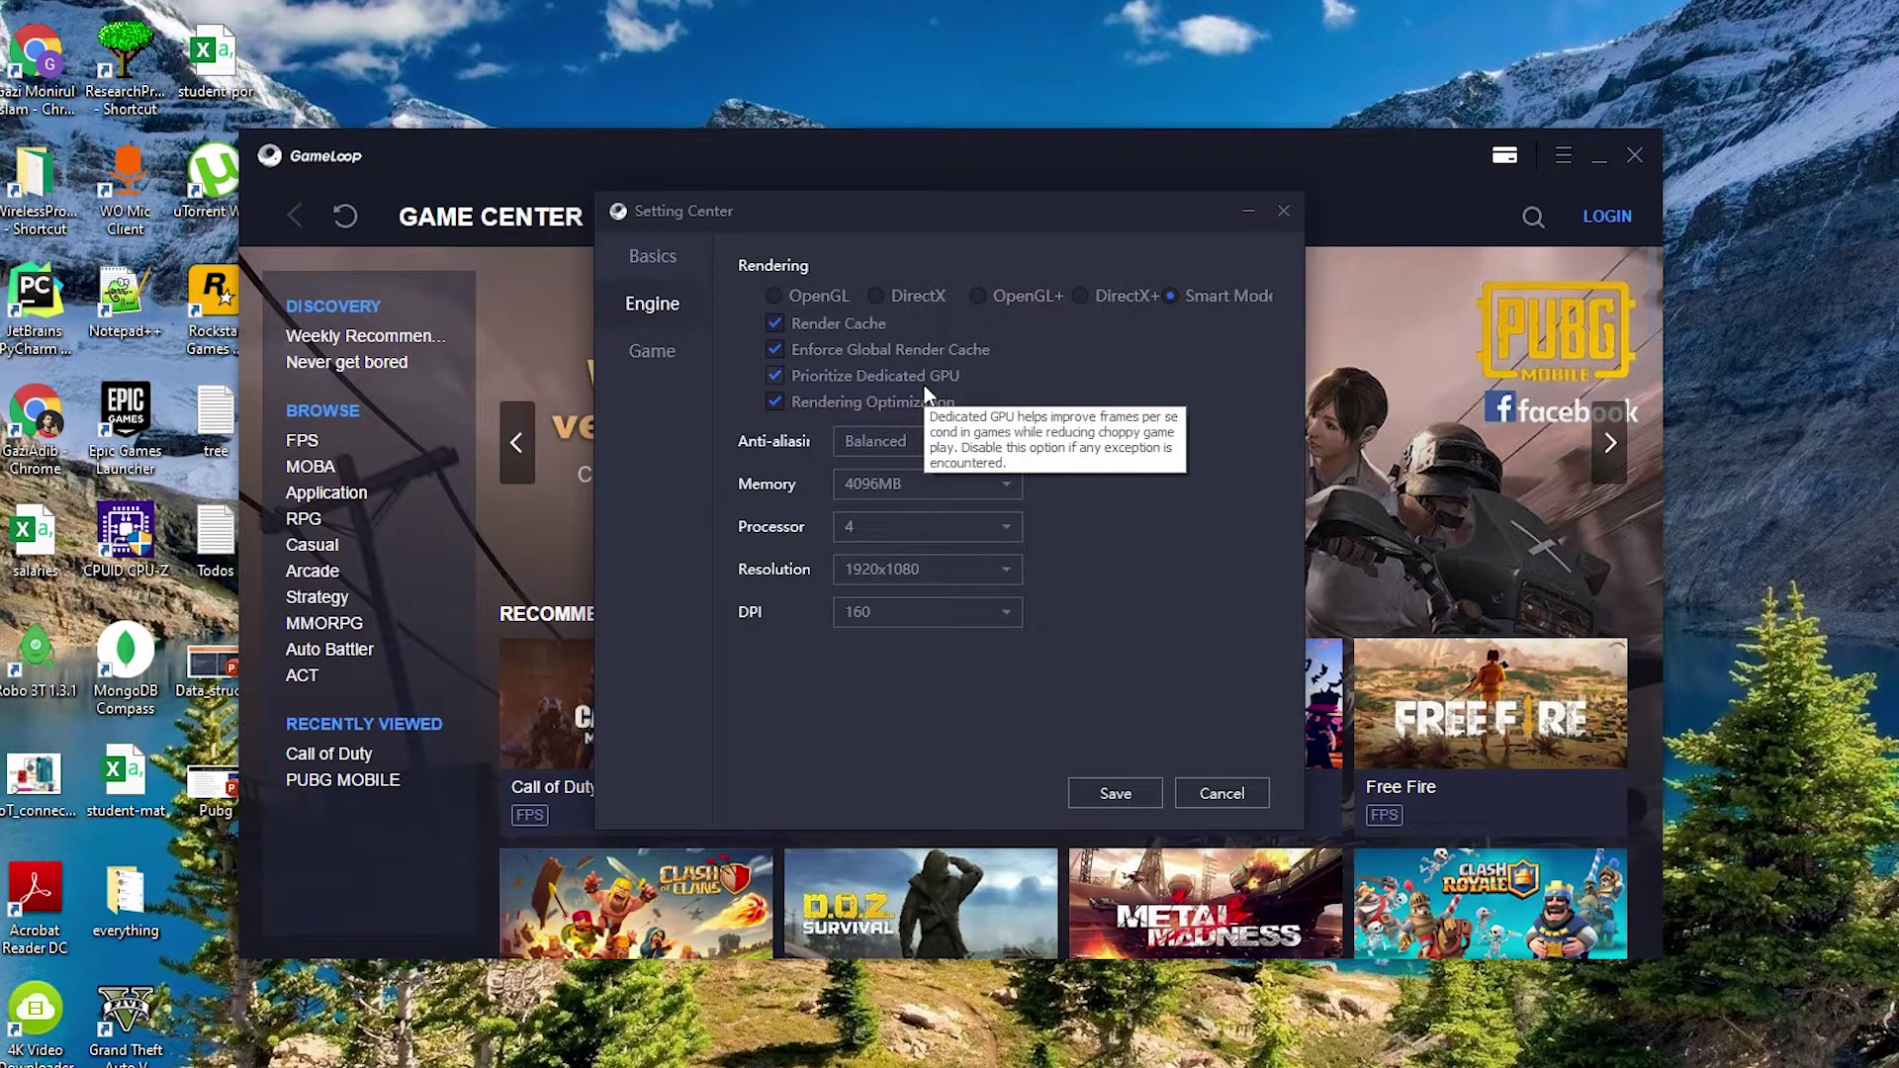
mouse_move(780, 376)
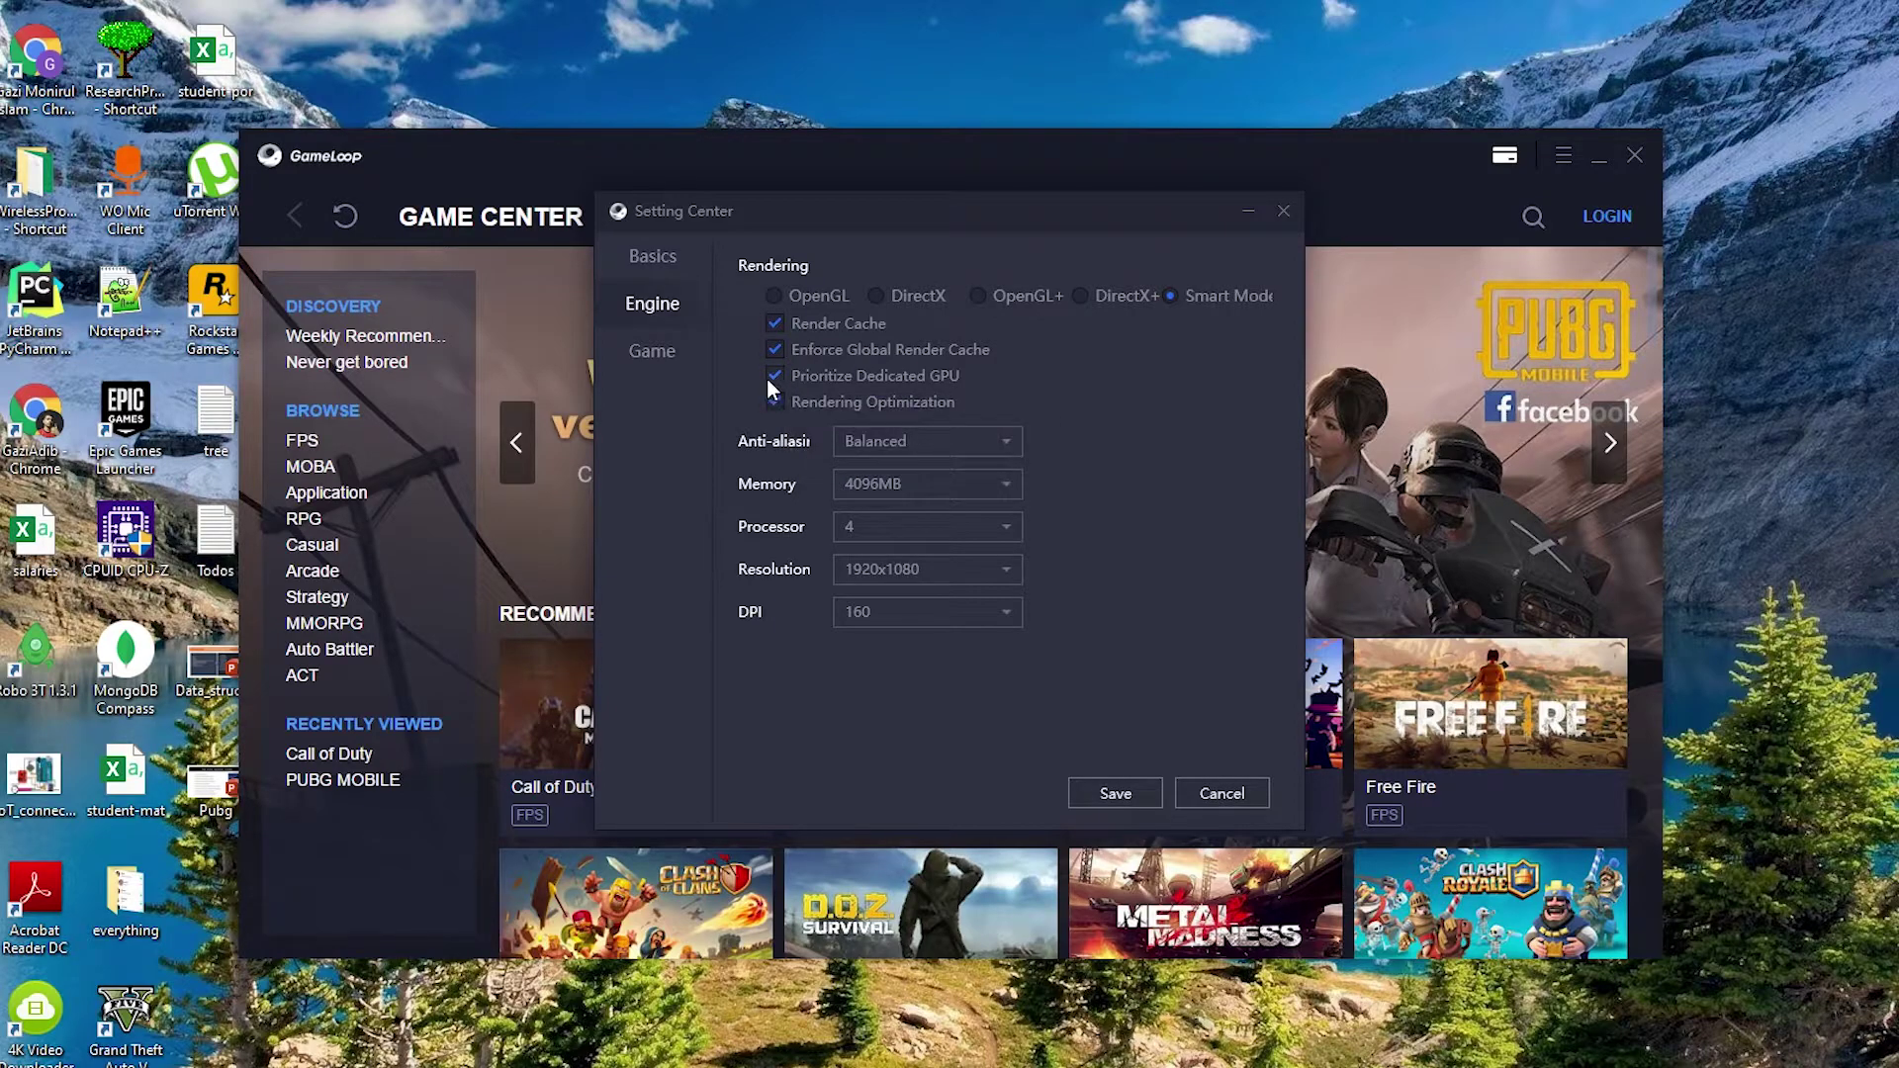
left_click(888, 443)
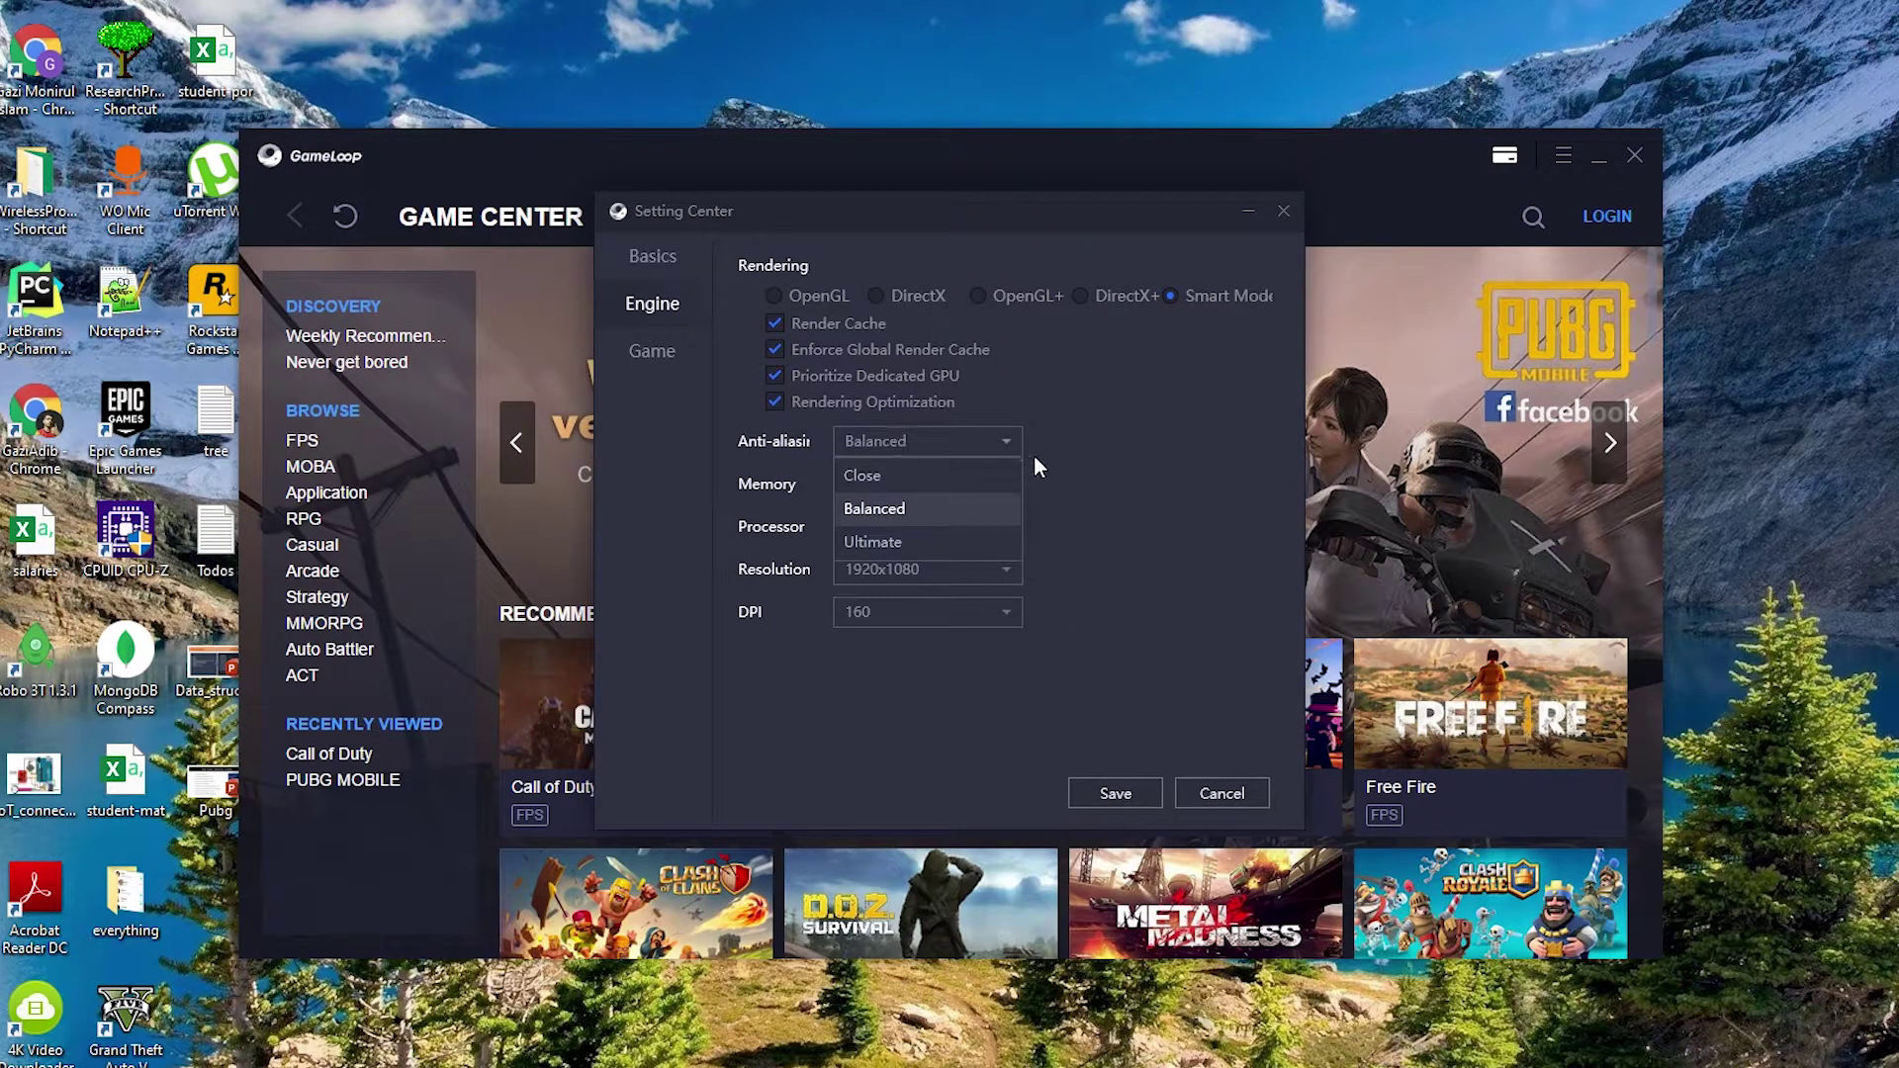
left_click(886, 511)
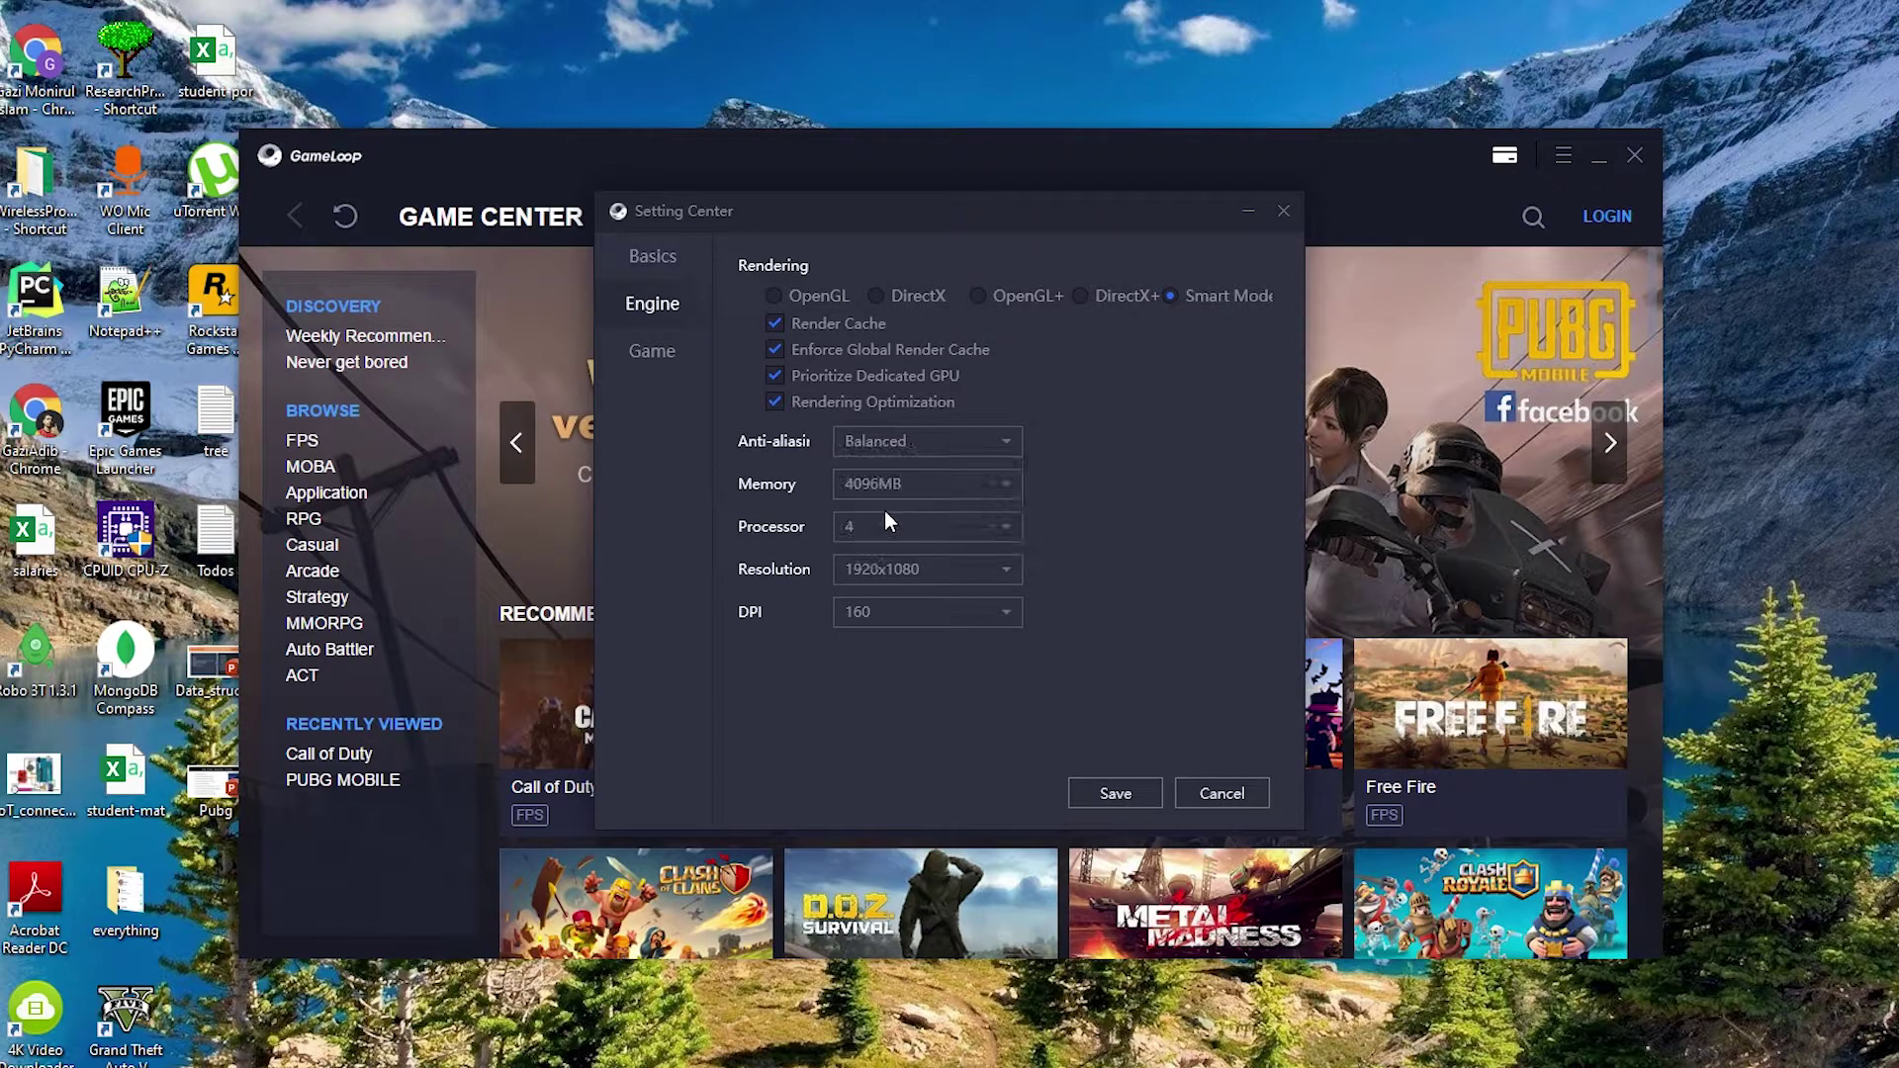
left_click(879, 483)
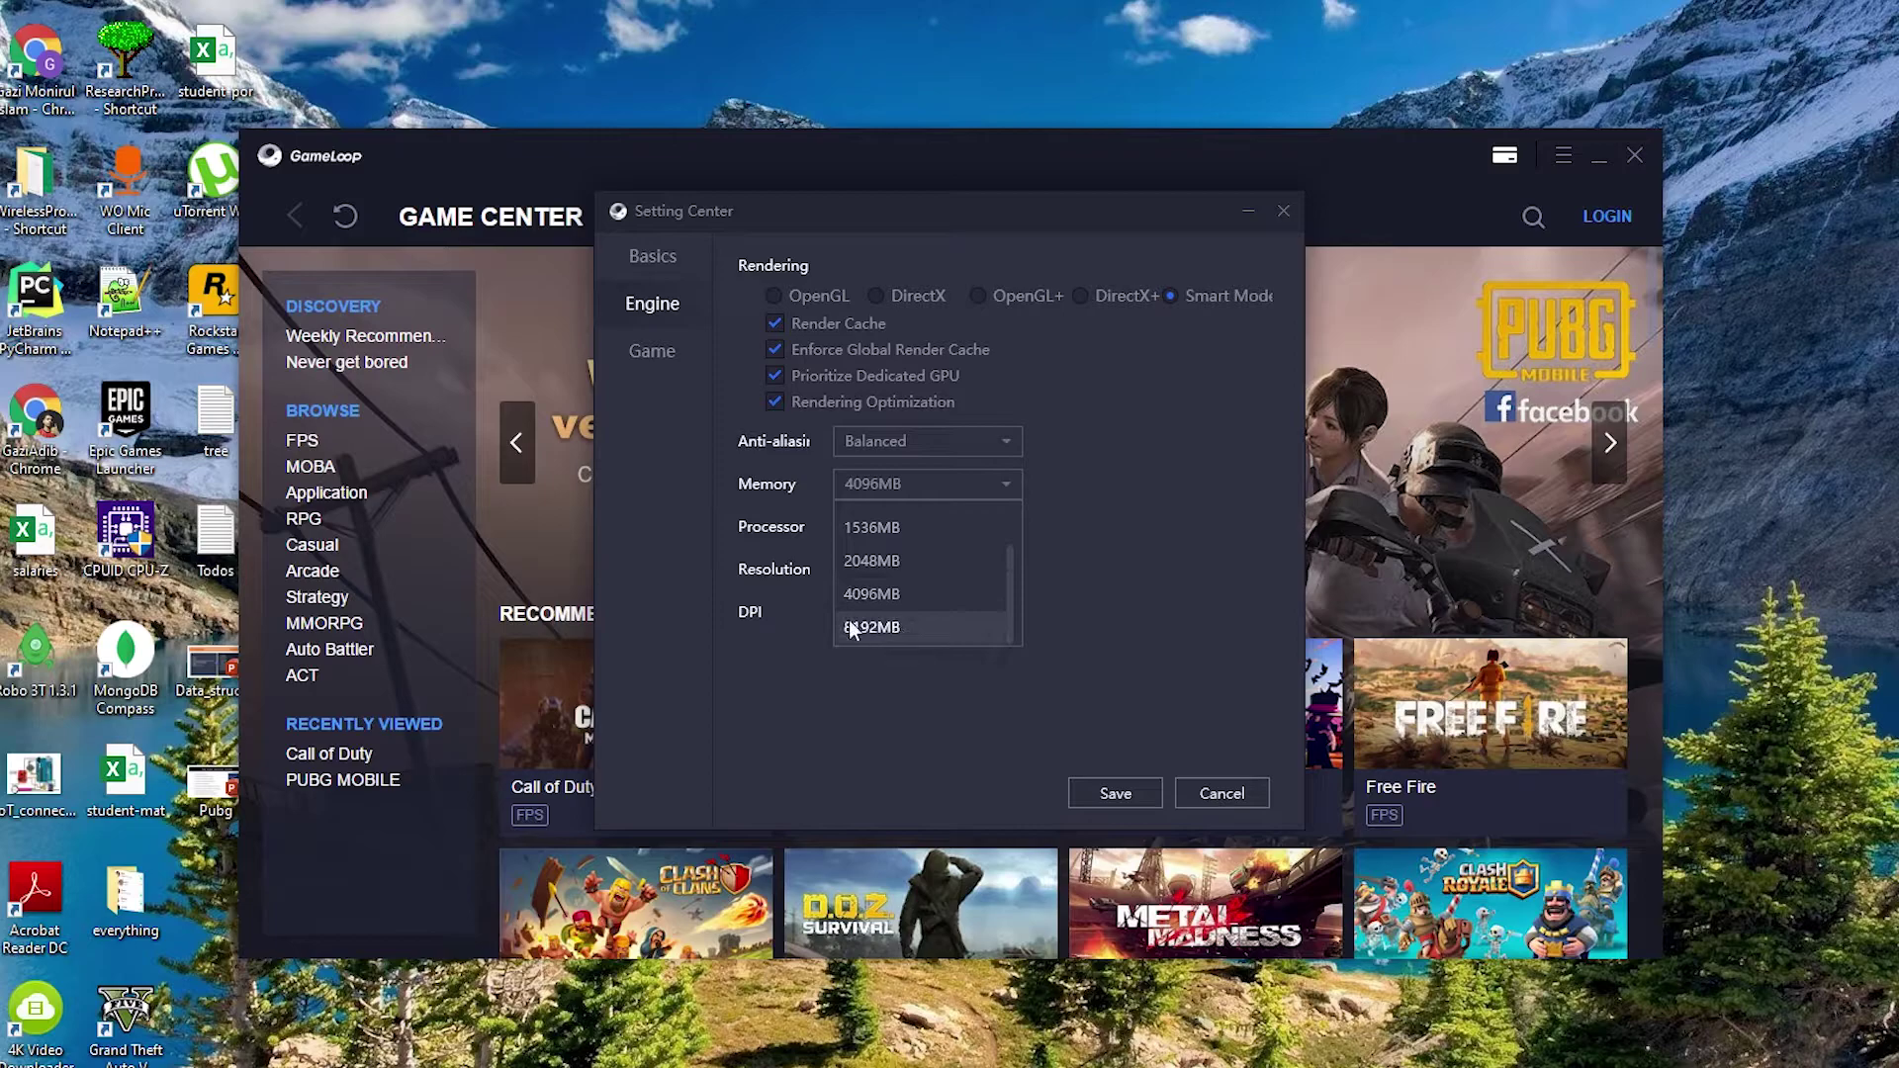
left_click(875, 593)
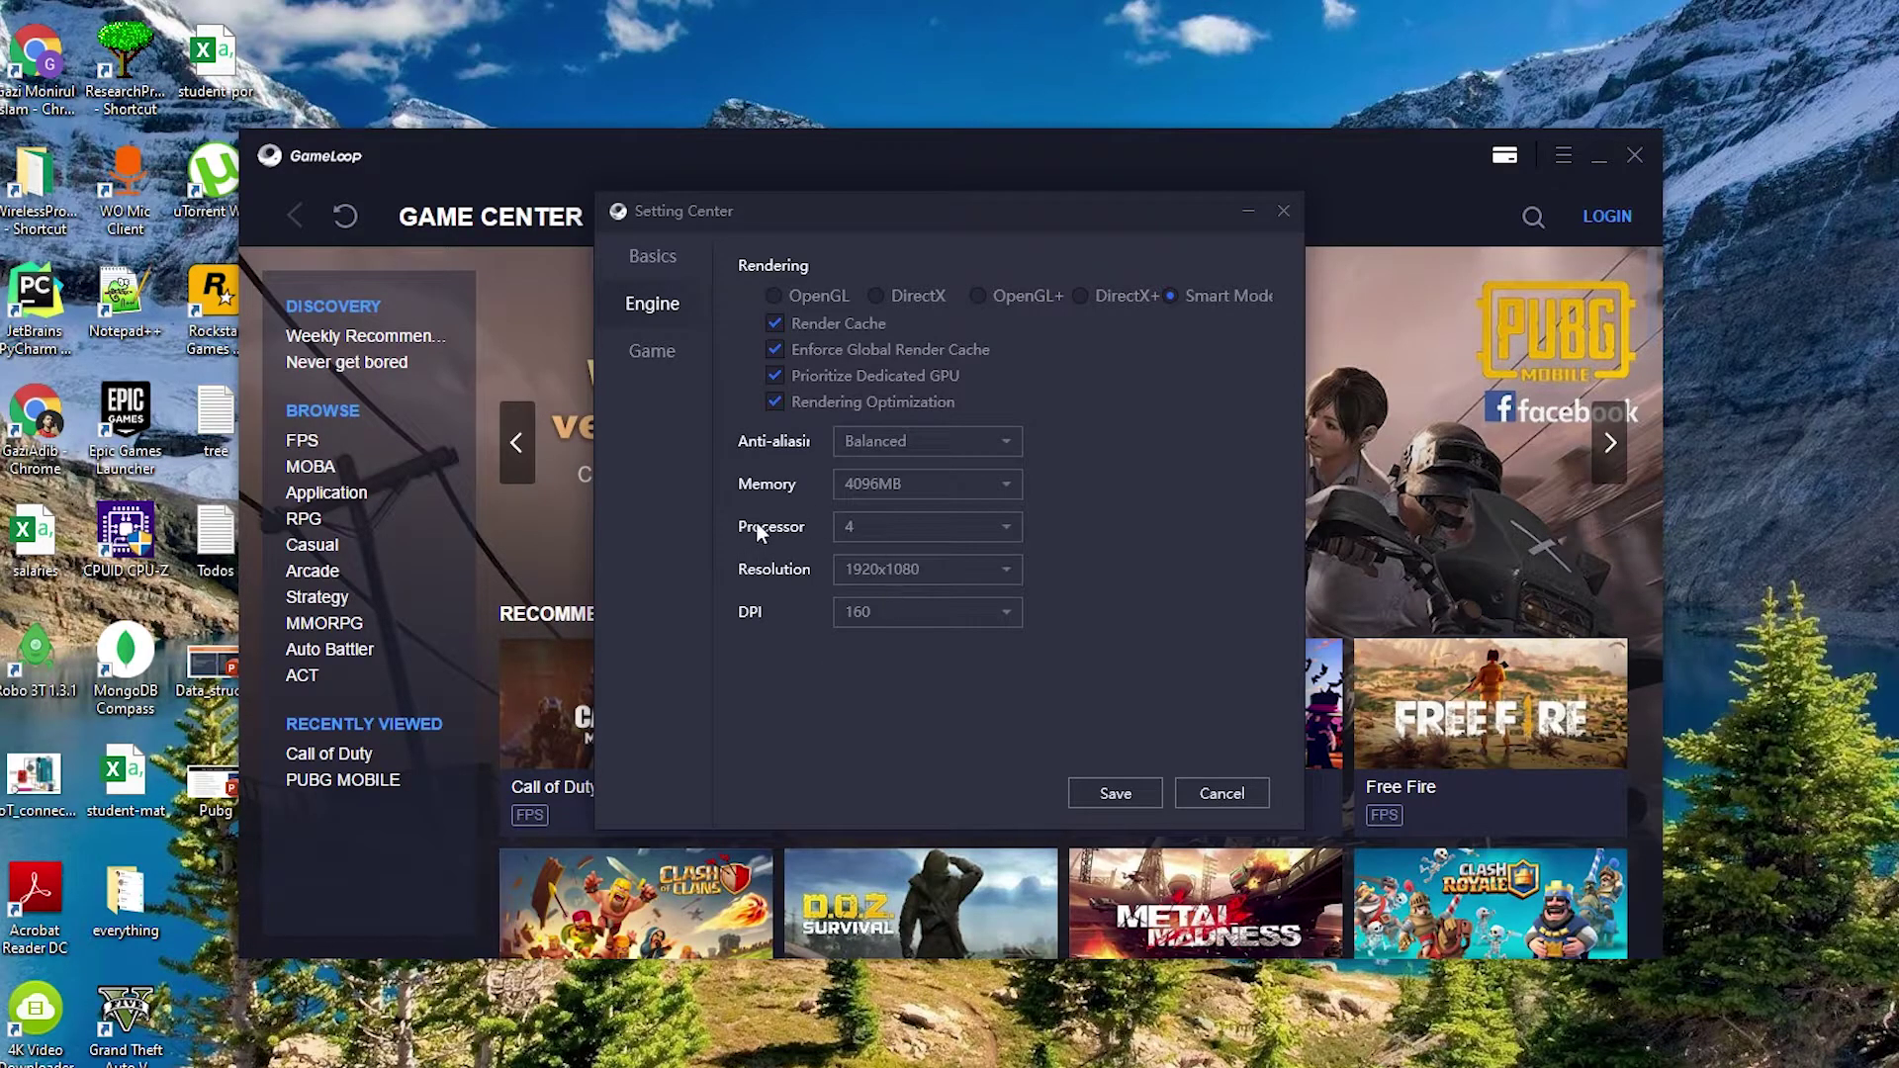
Set the engine's processor count to 4 and its resolution to 1920x1080
left_click(858, 524)
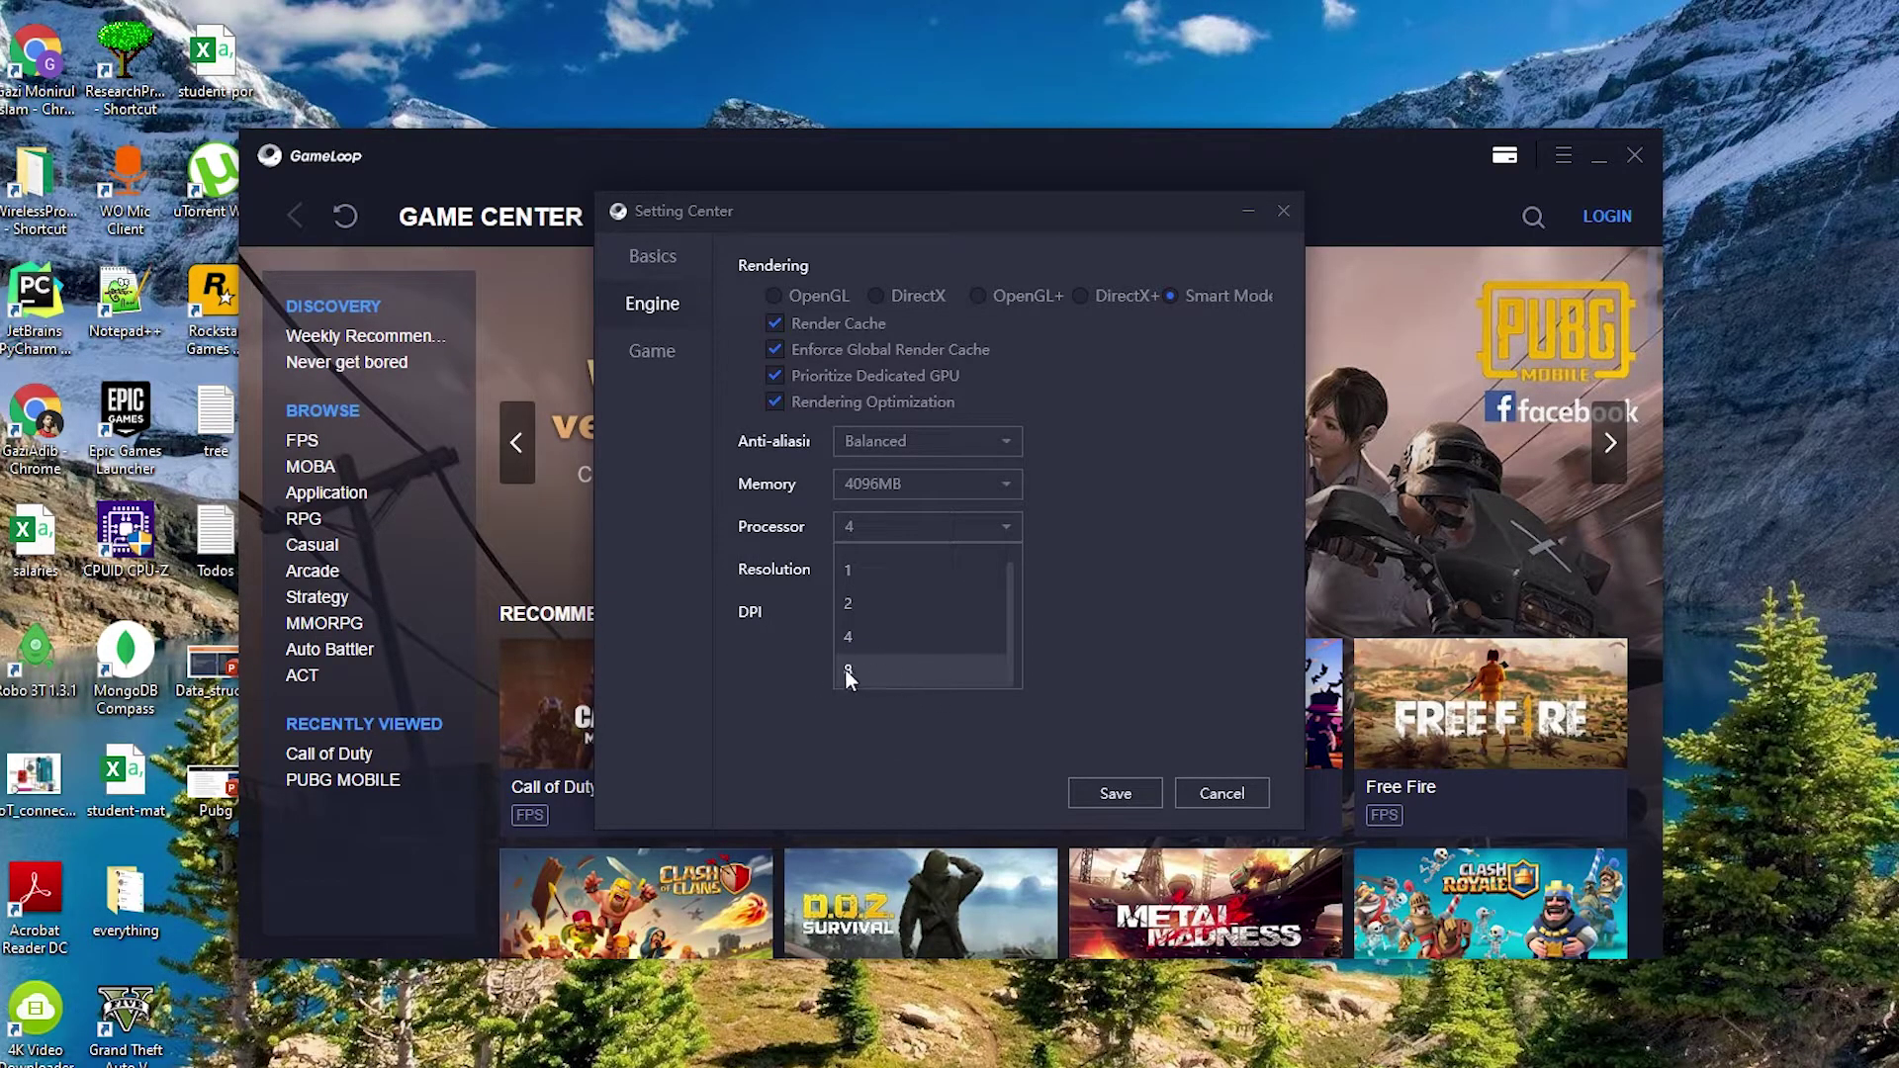
left_click(861, 603)
left_click(862, 516)
left_click(857, 627)
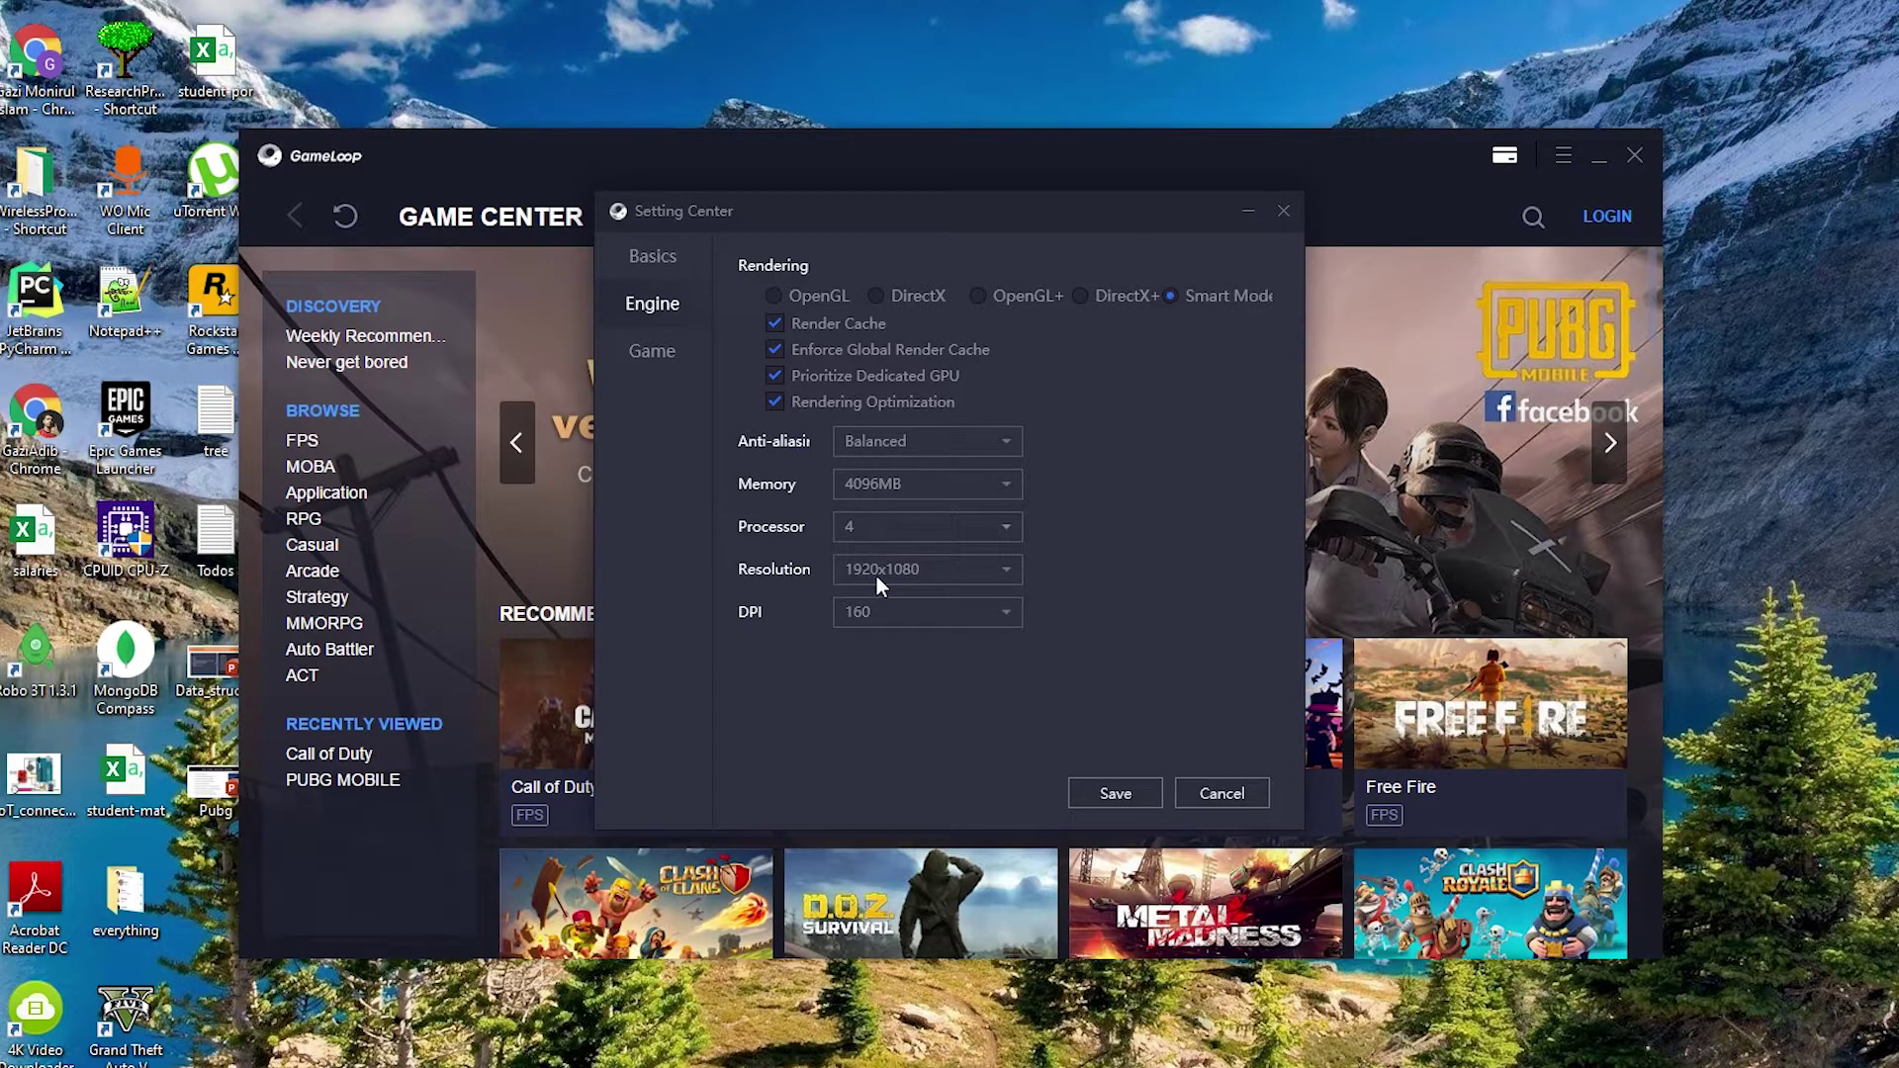
left_click(903, 573)
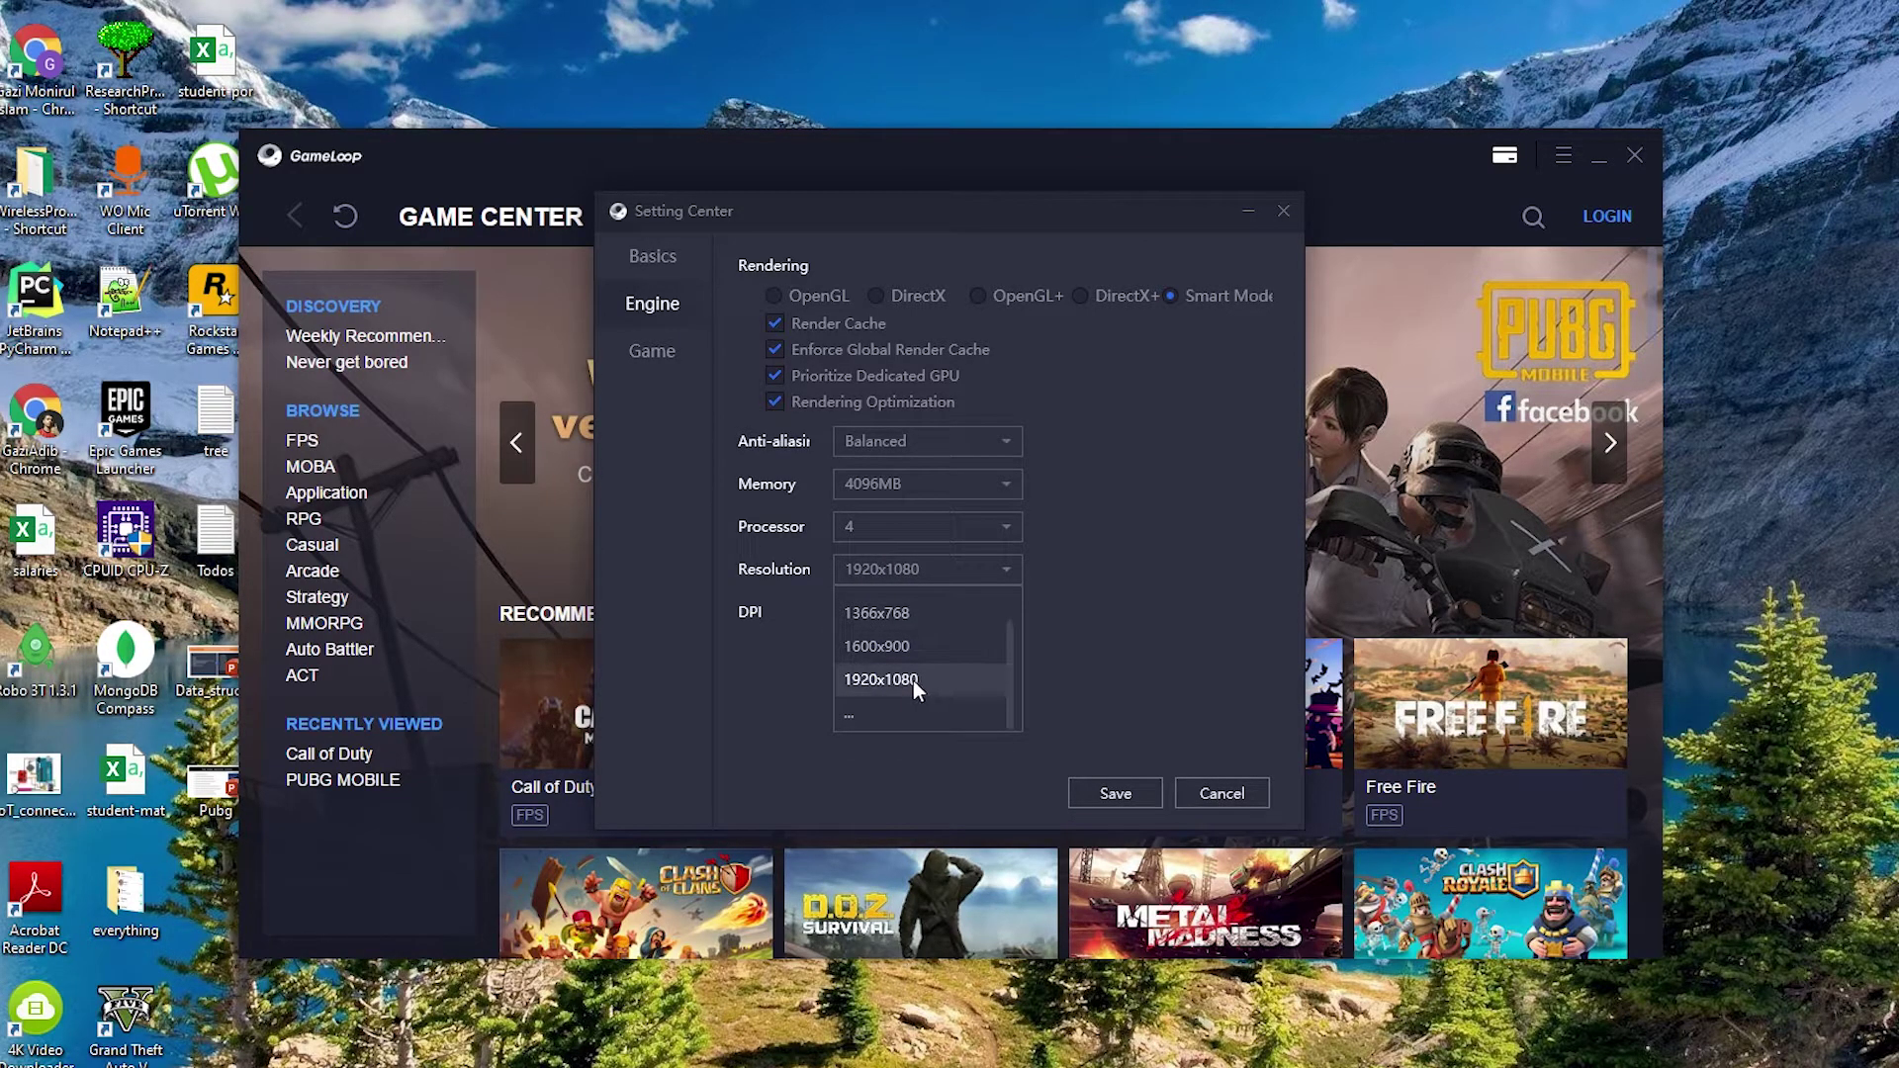
left_click(912, 681)
Set the engine's DPI to 160 and save the settings
left_click(858, 609)
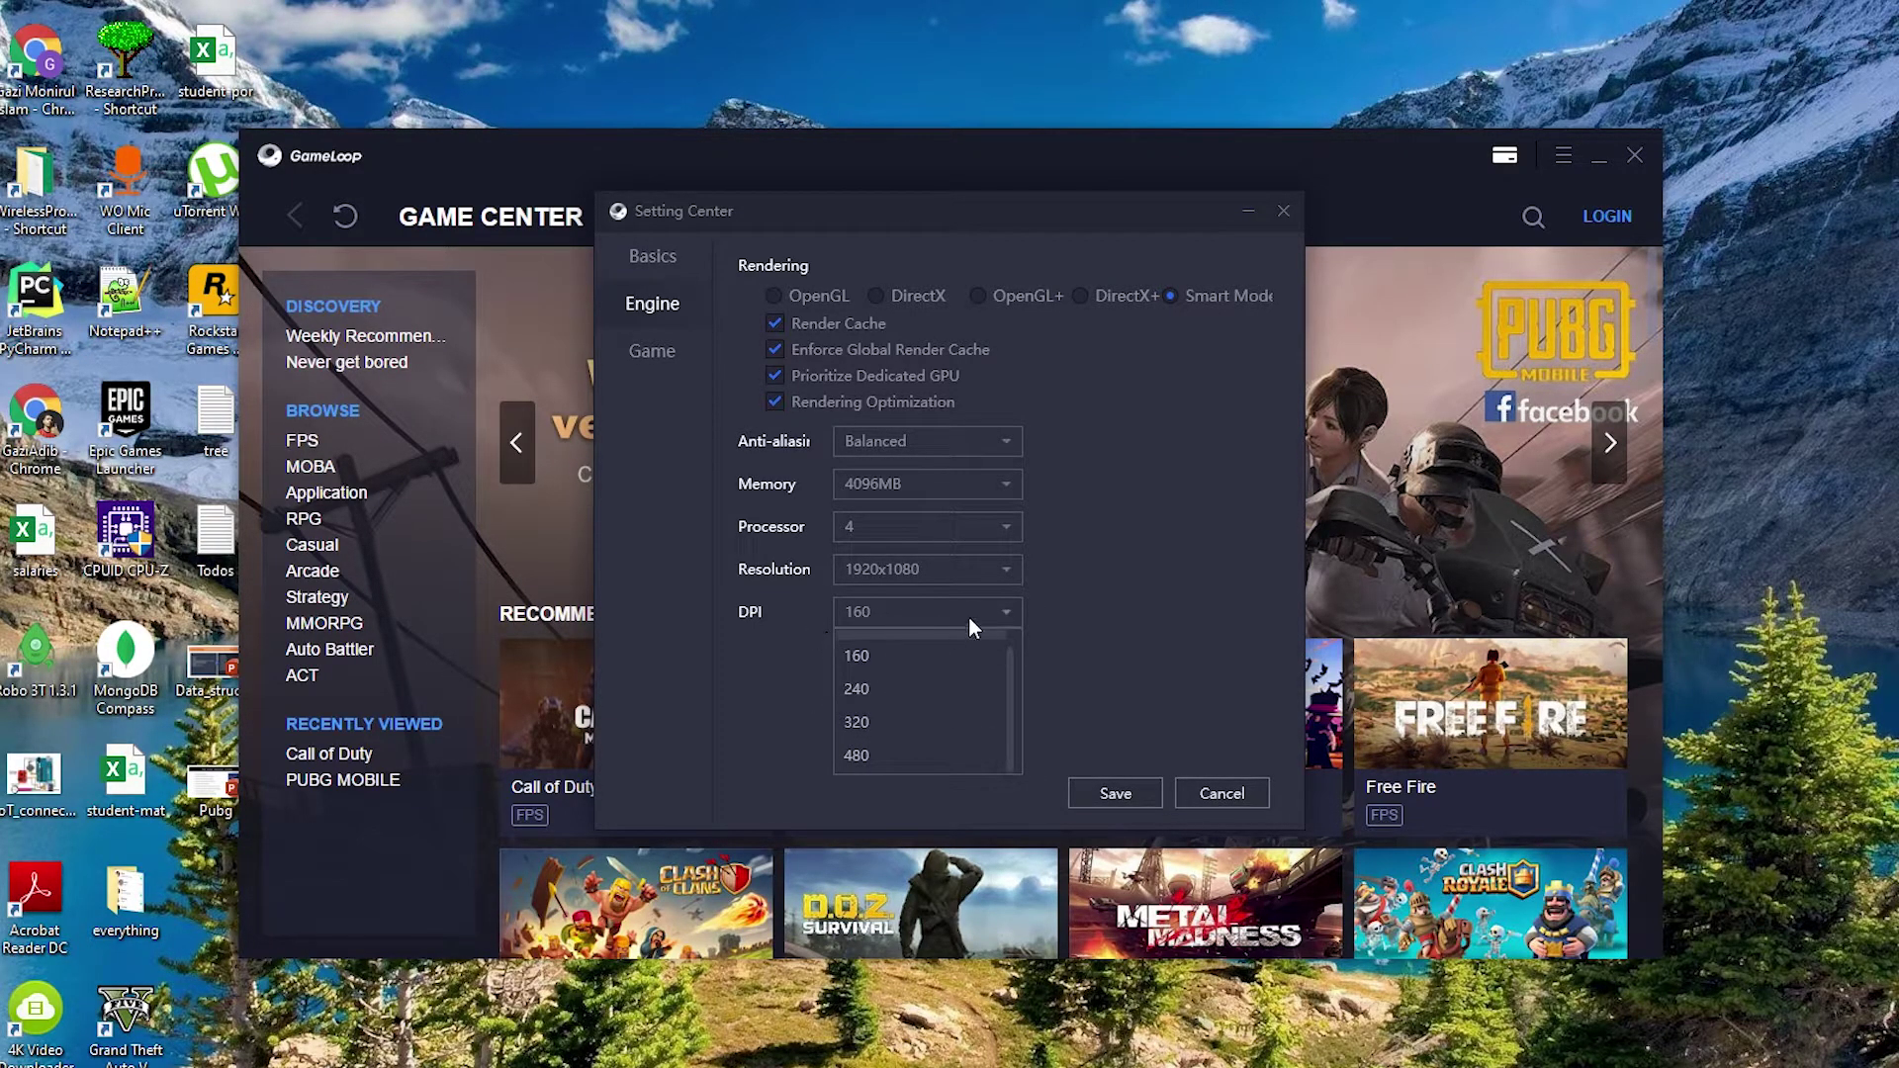
left_click(884, 607)
left_click(882, 609)
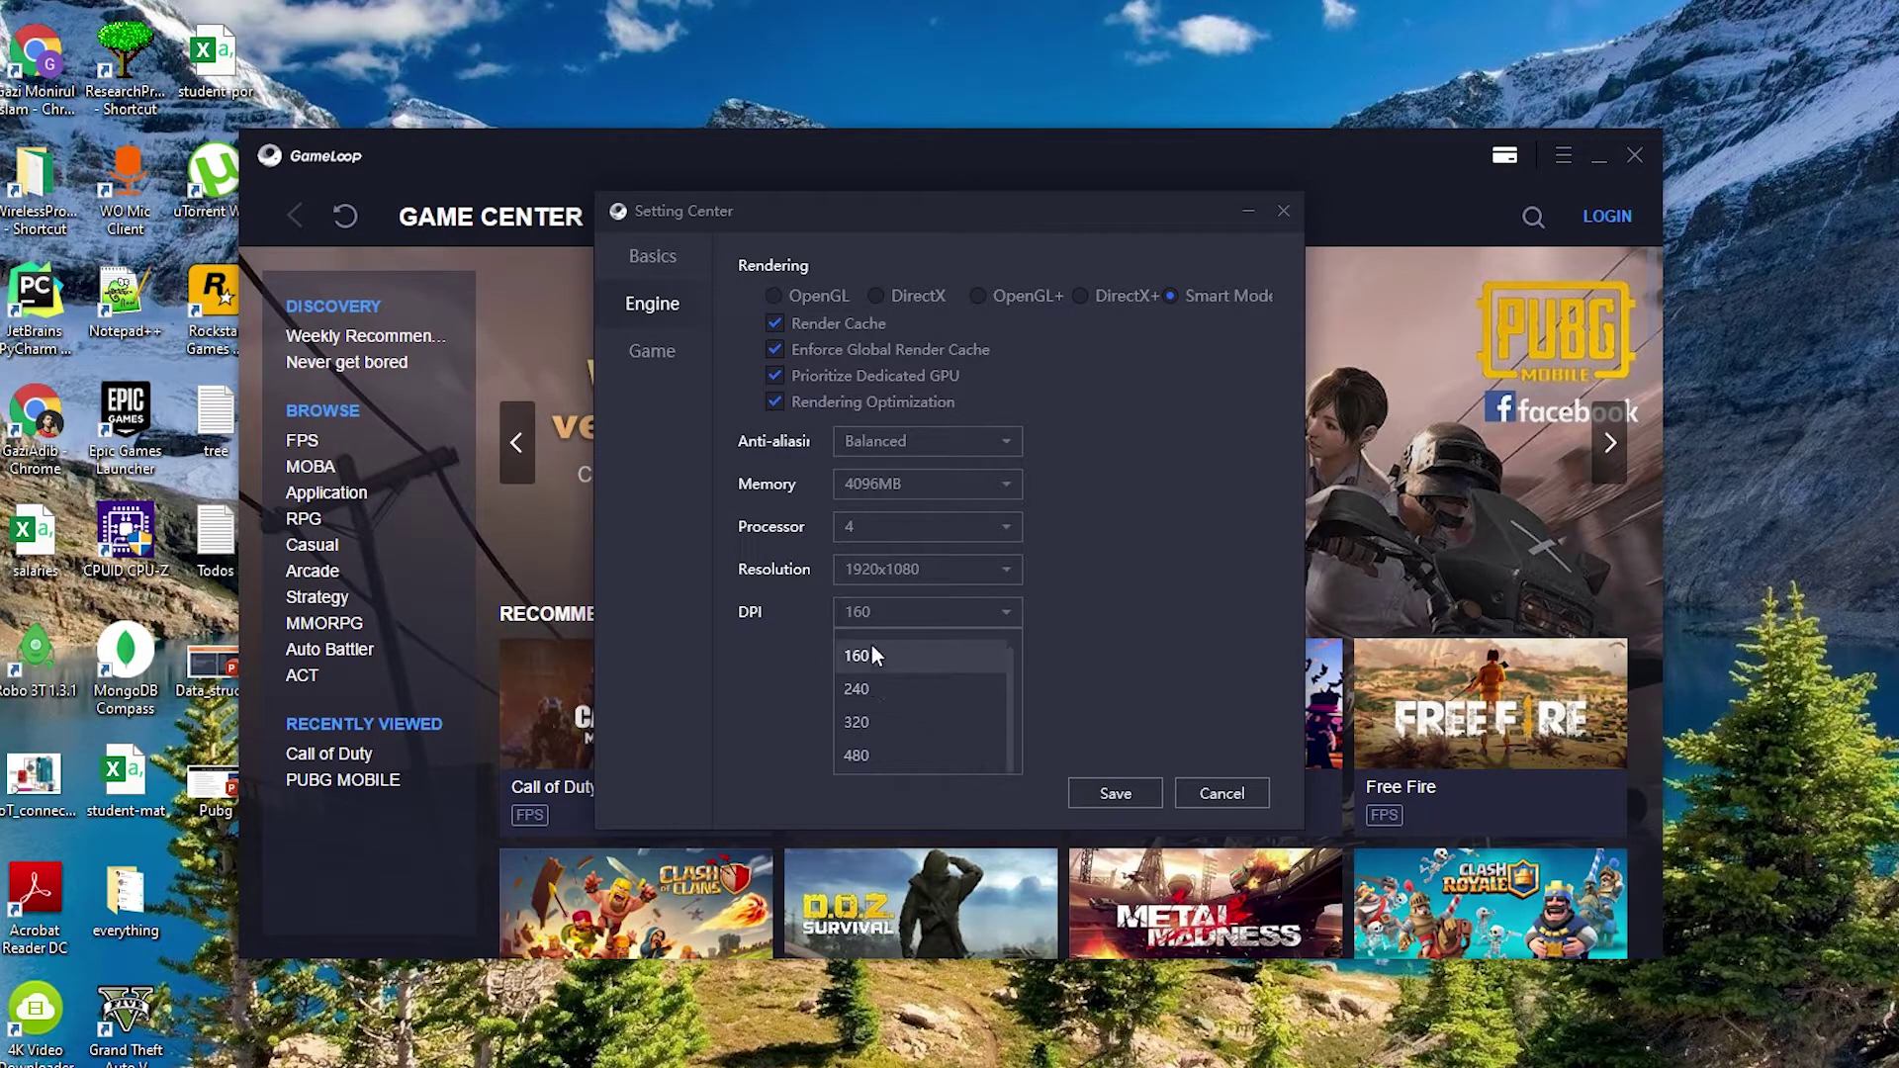
left_click(870, 648)
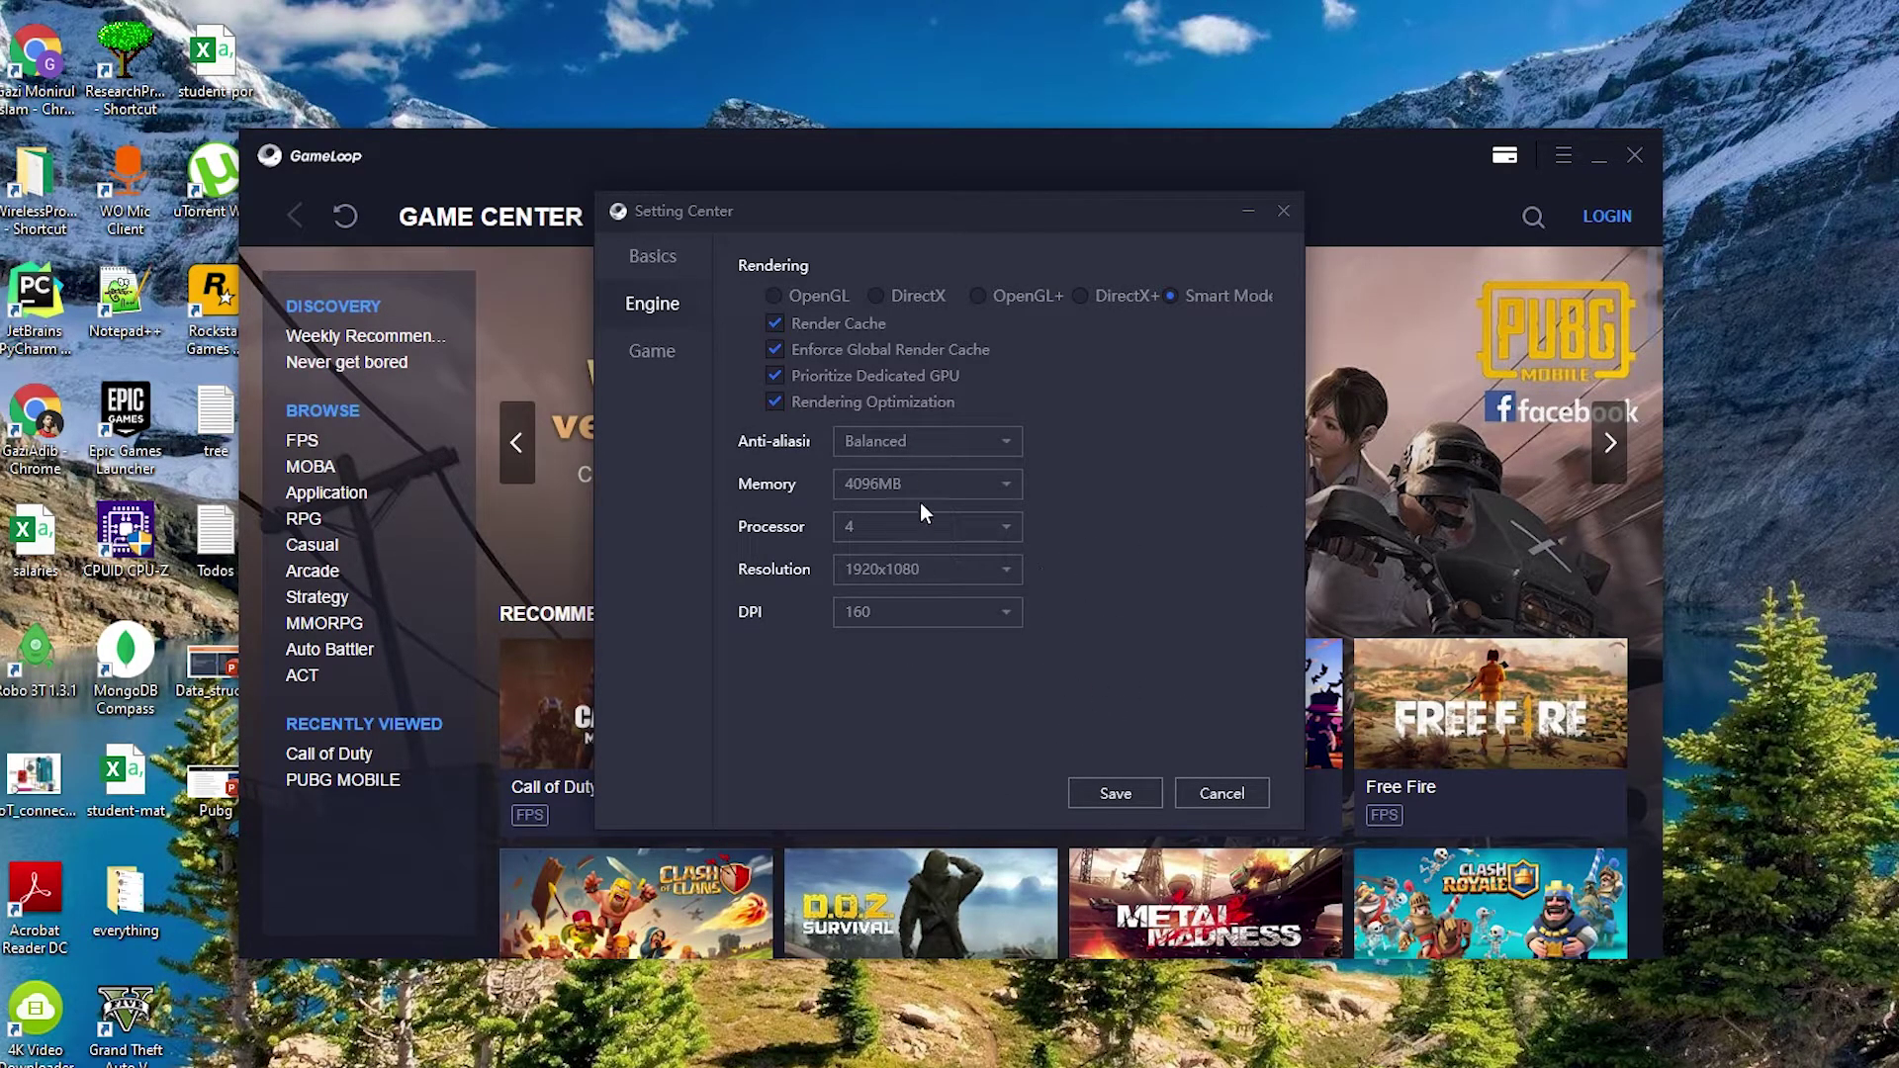
mouse_move(922, 205)
left_mouse_down()
mouse_move(939, 217)
mouse_move(918, 207)
left_mouse_up()
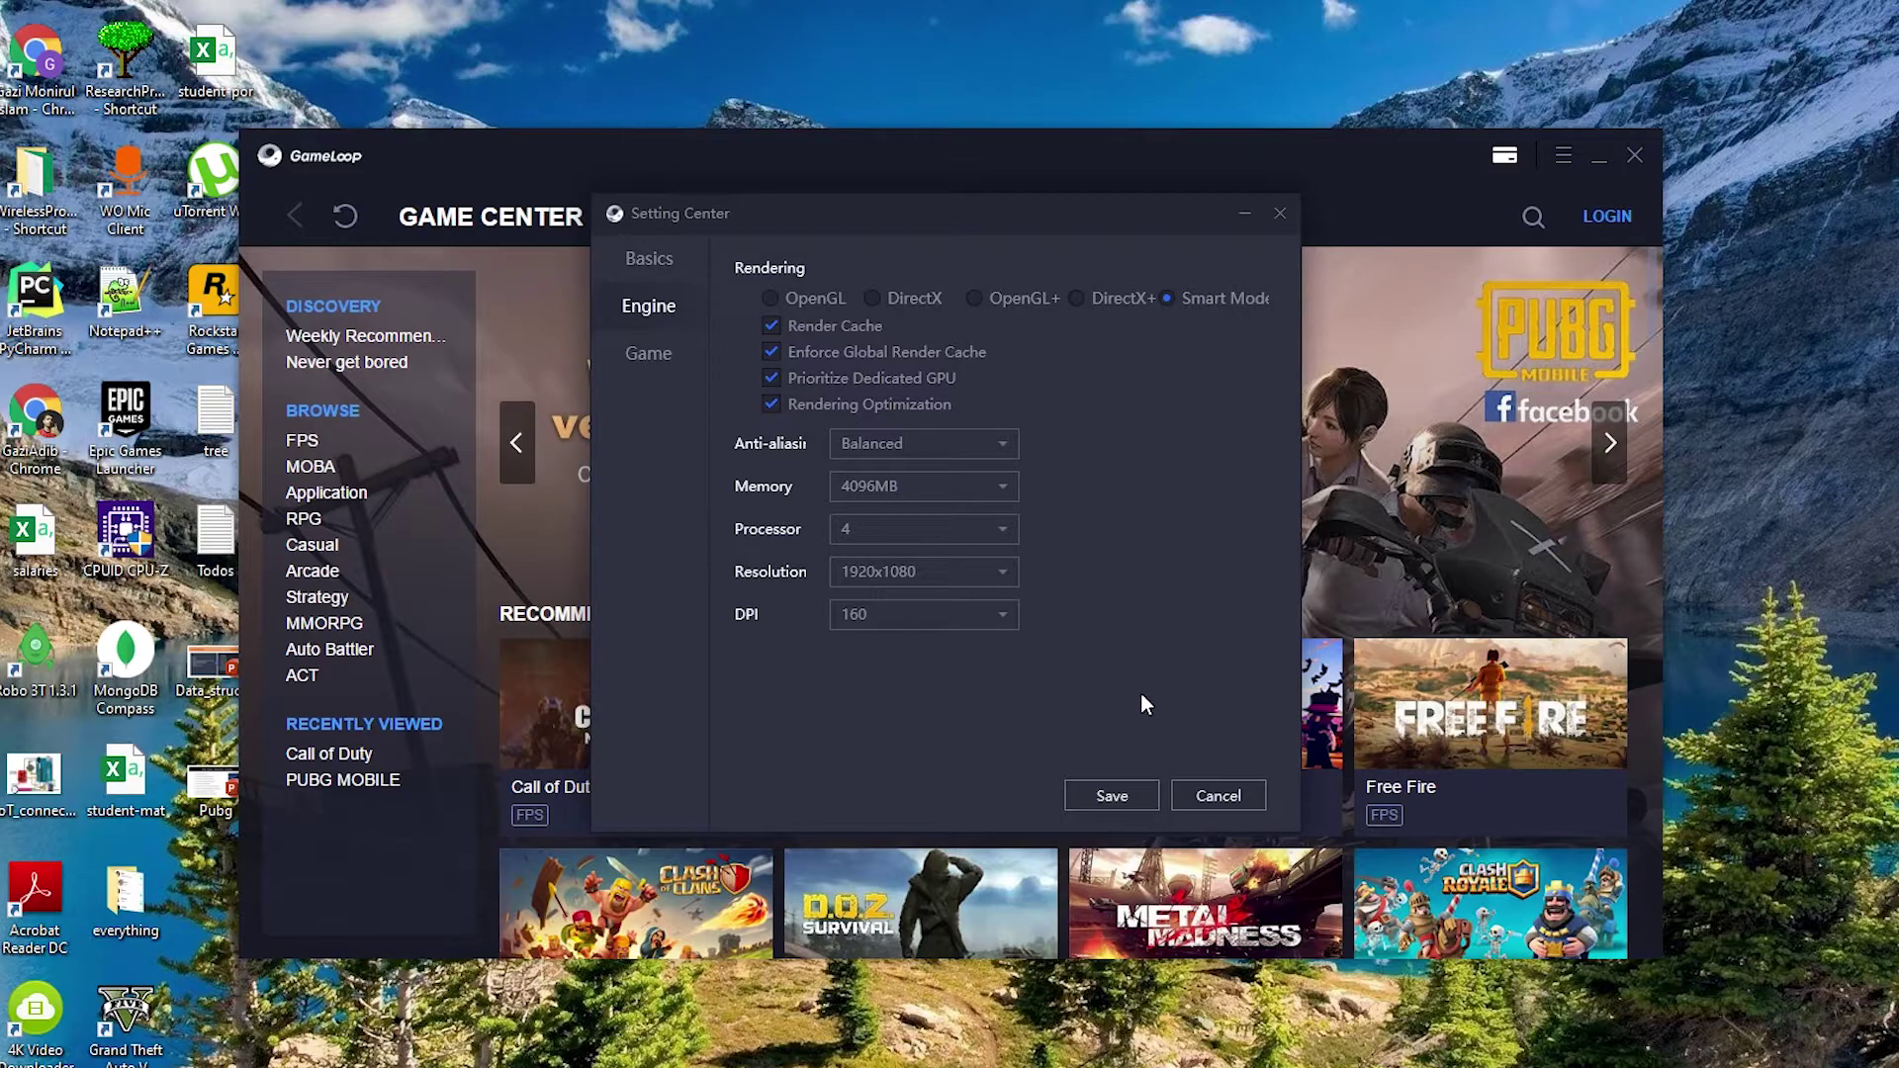
left_click(1099, 796)
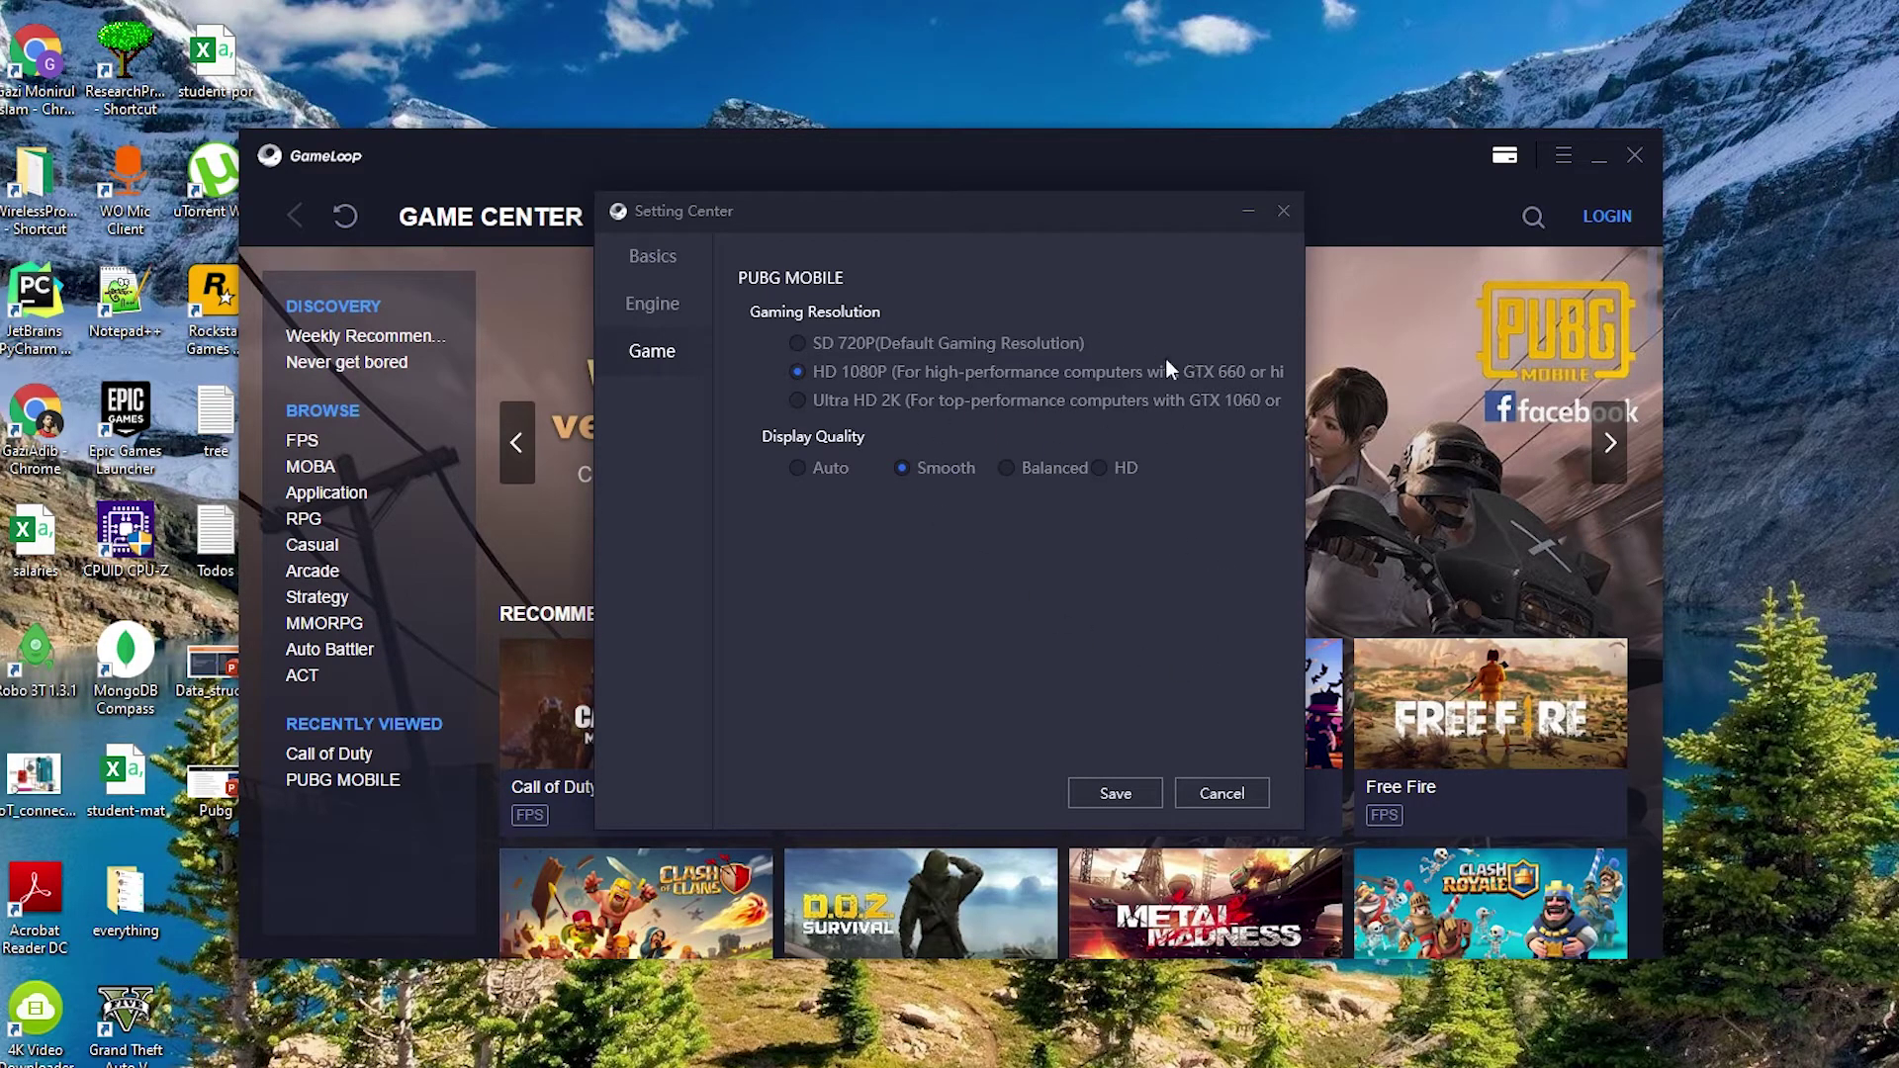
Recheck the Engine, Basics and Game settings, save them and close GameLoop
left_click(667, 309)
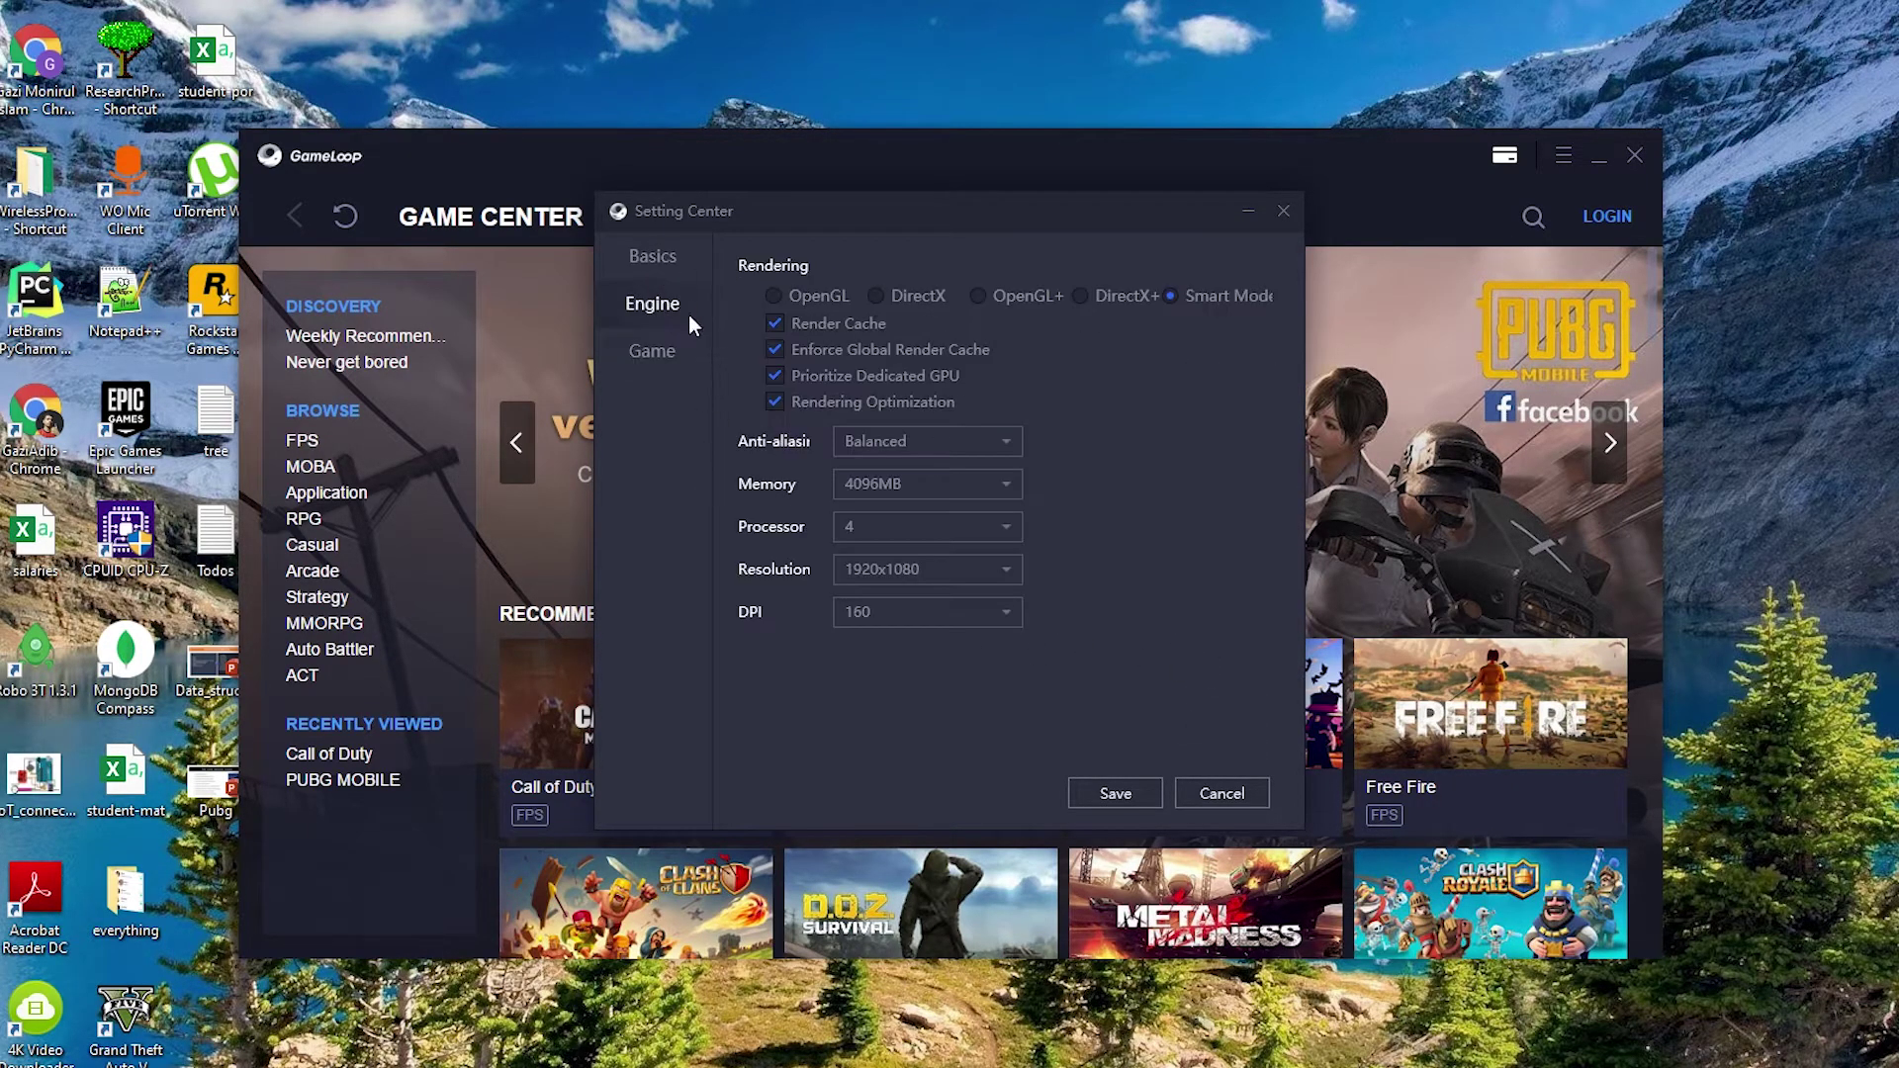
left_click(657, 255)
left_click(655, 348)
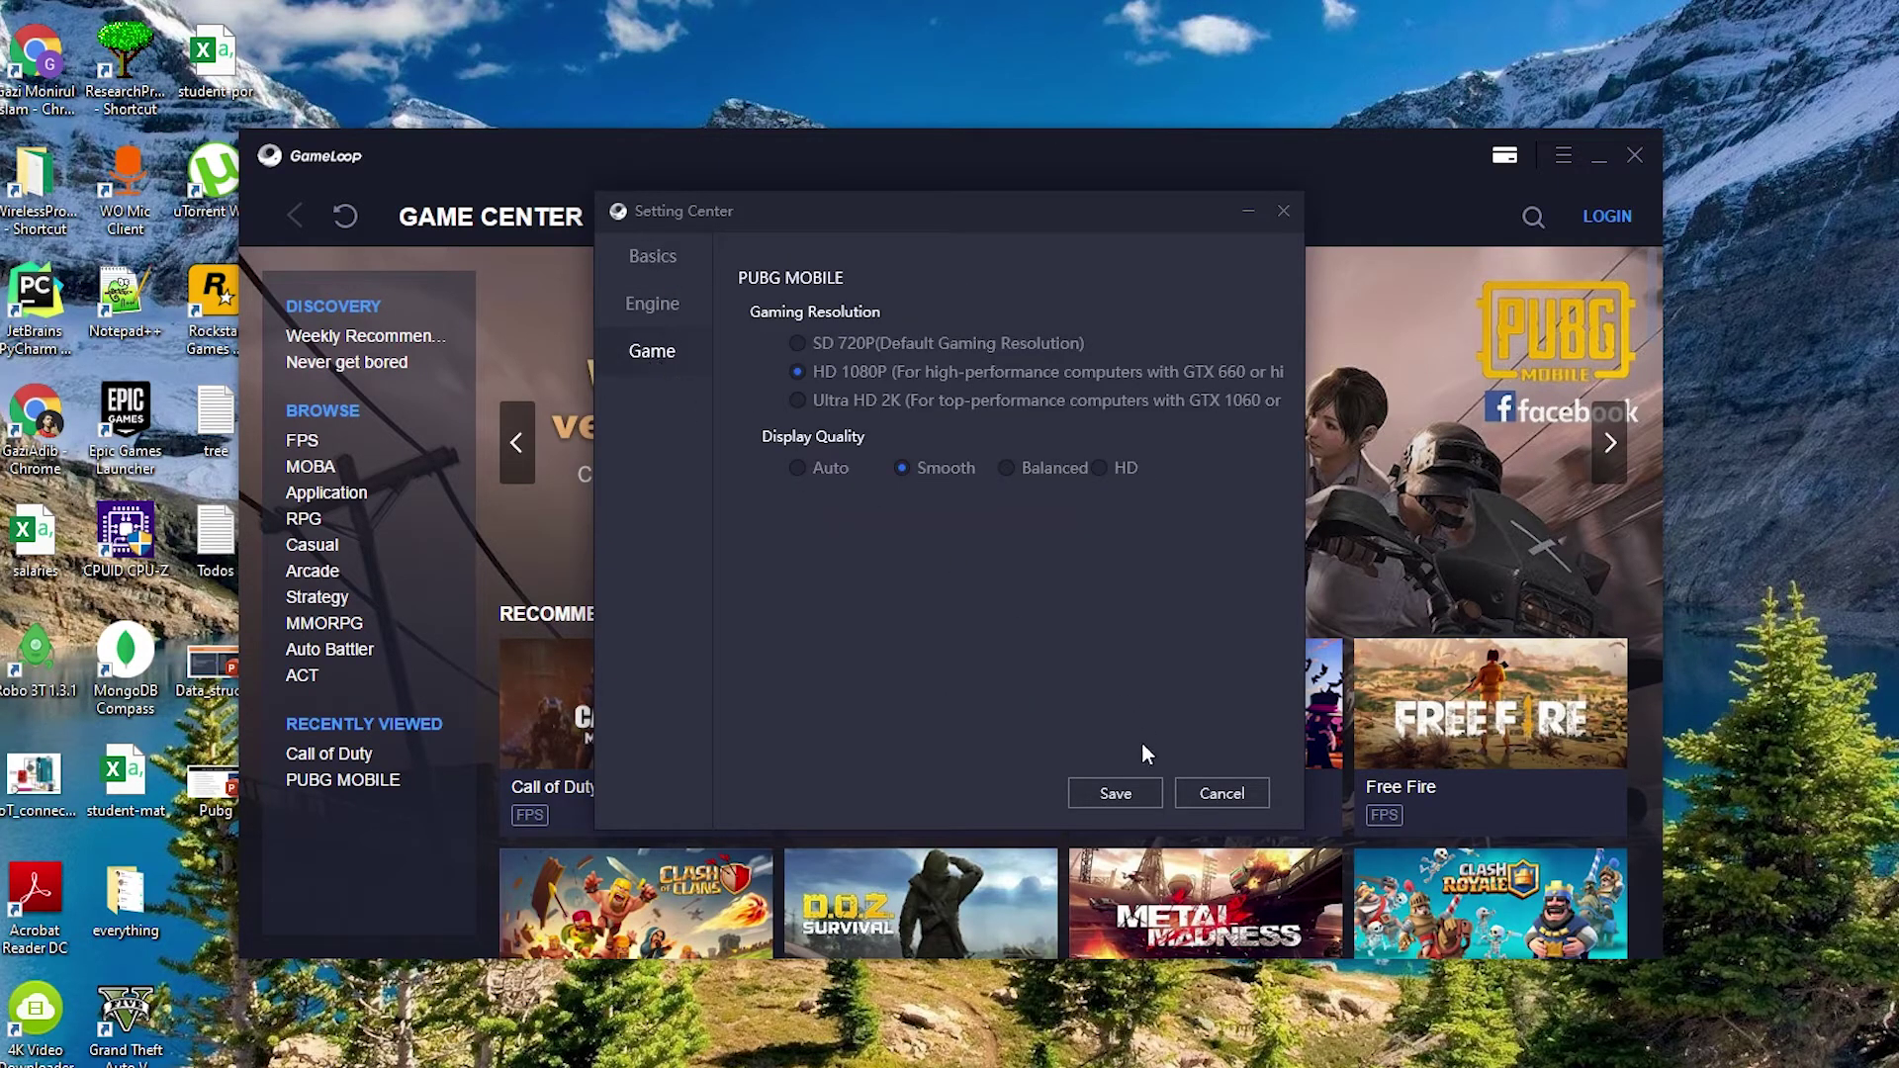
left_click(1108, 794)
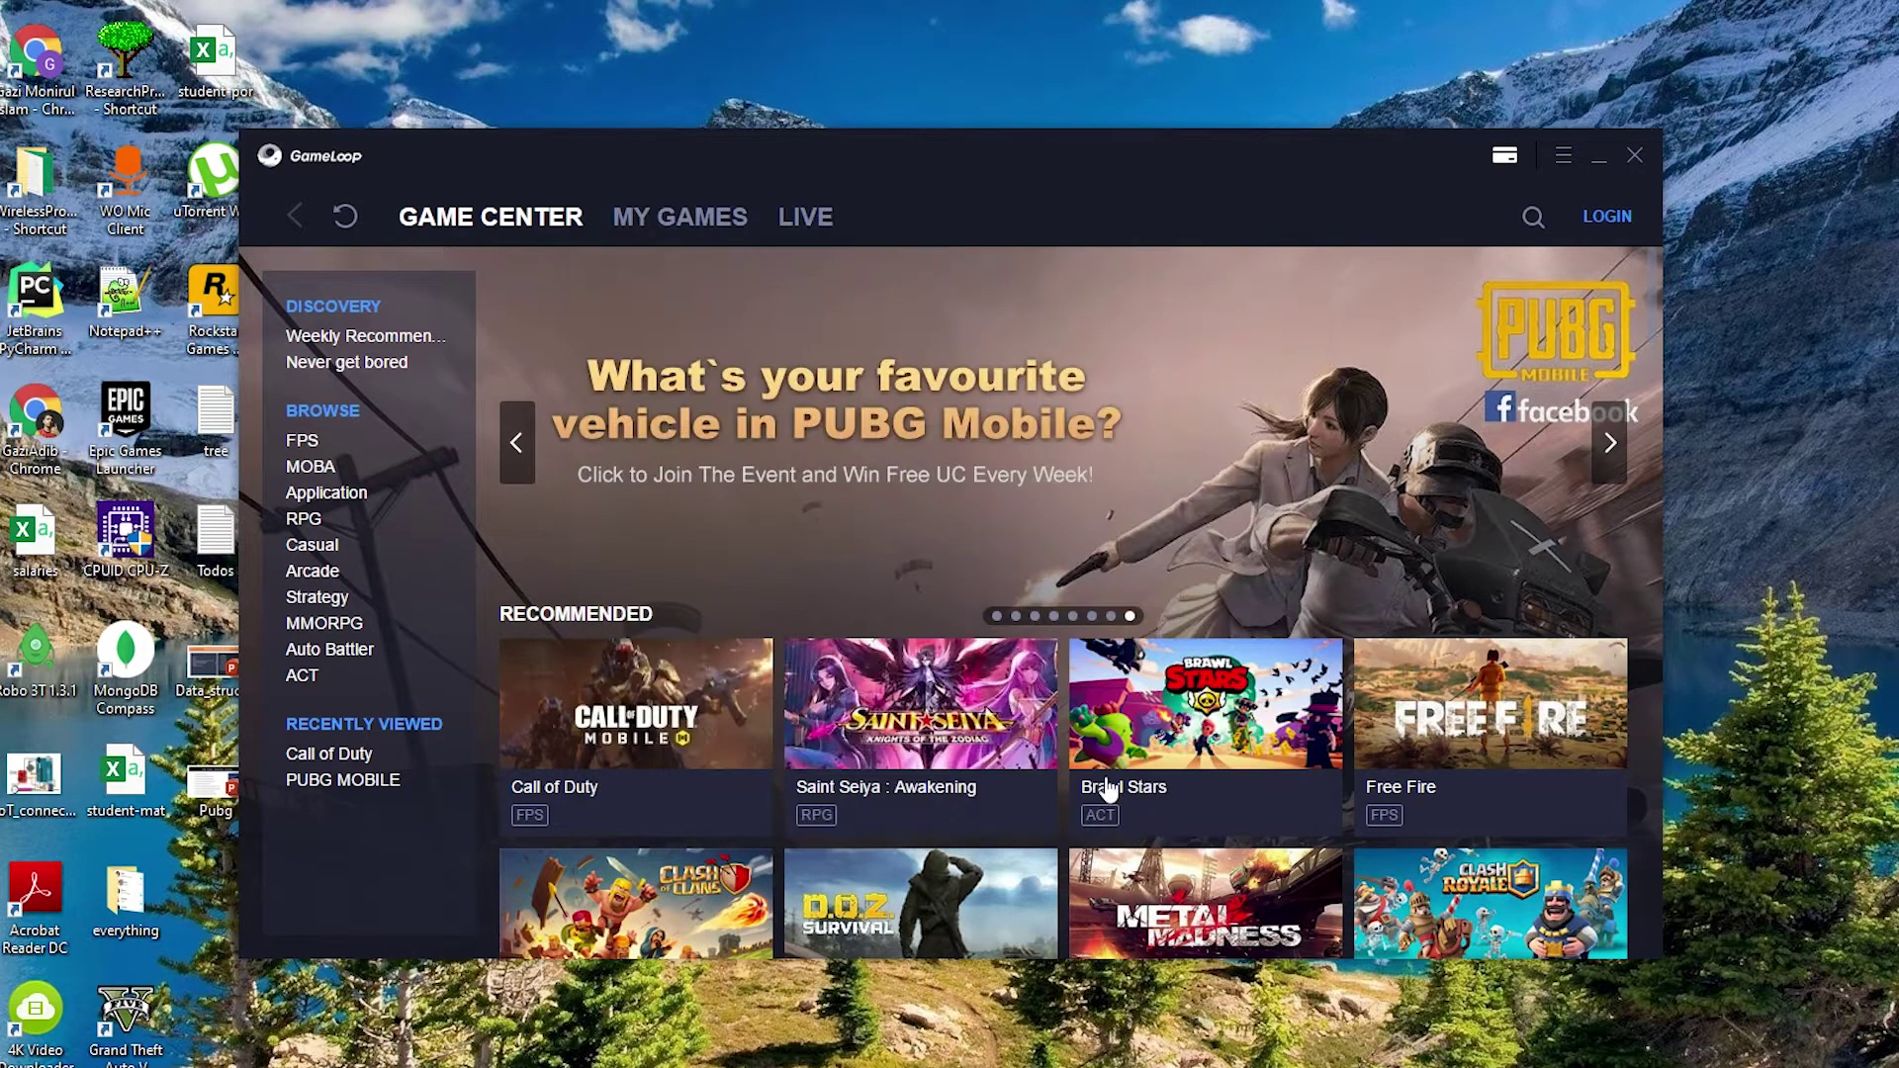
left_click(1637, 156)
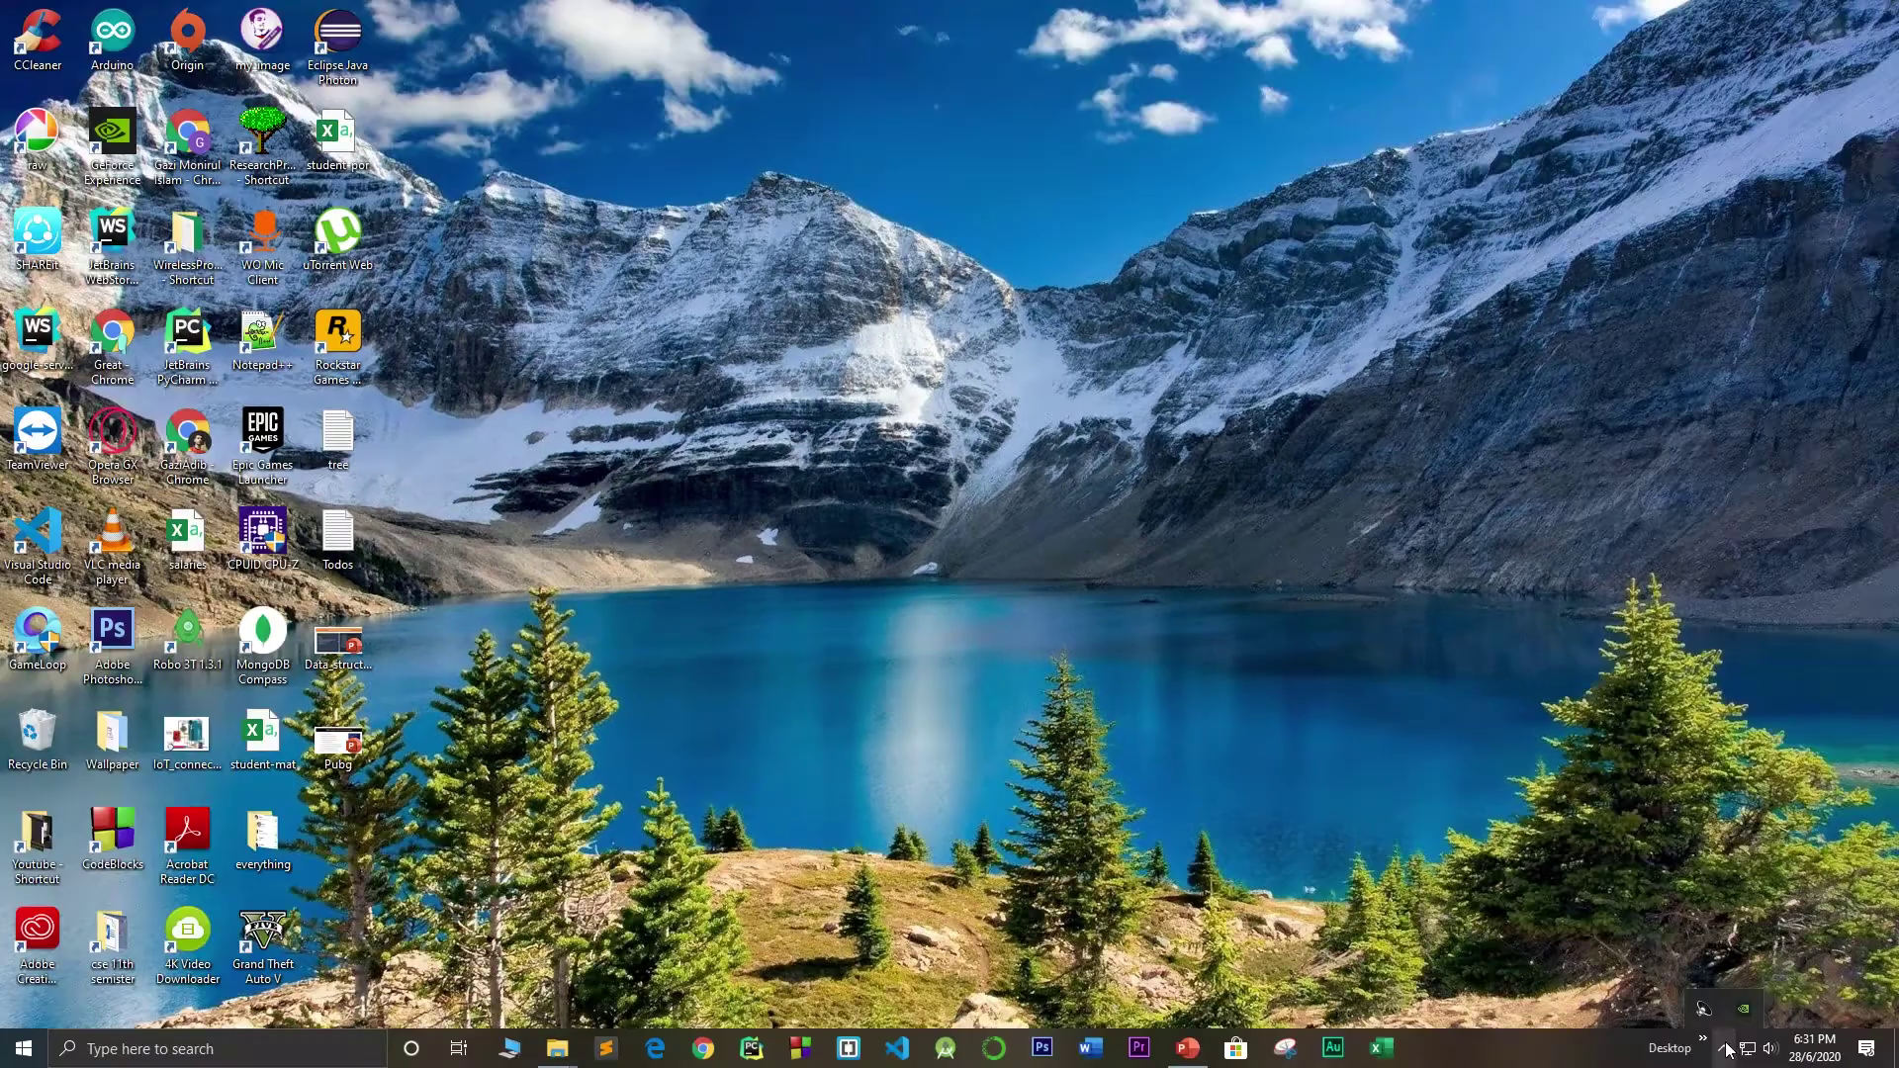
Check the hidden system tray icons and refresh the desktop several times
left_click(1729, 1050)
right_click(1185, 585)
left_click(1268, 645)
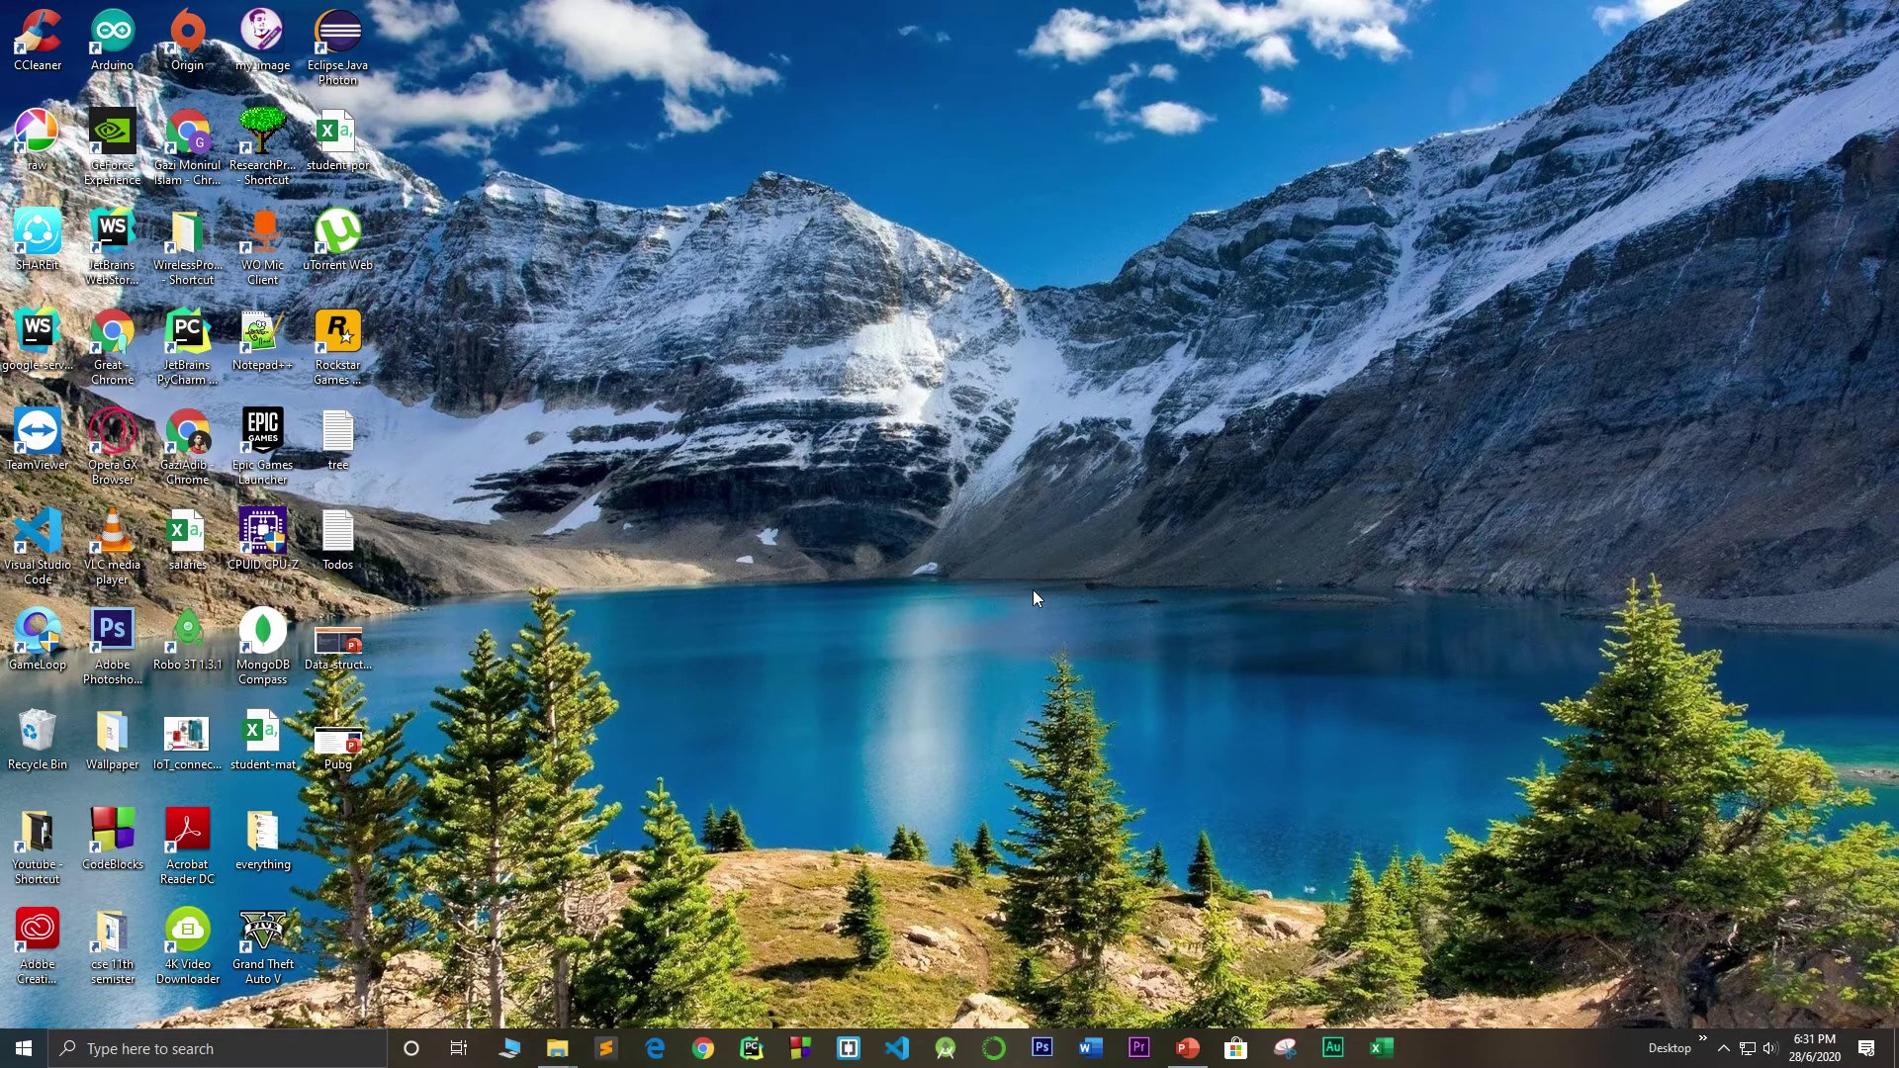
right_click(926, 538)
left_click(975, 601)
right_click(777, 534)
left_click(890, 584)
Switch to PowerPoint and highlight the line "Don't run anything in background While Gaming" on the slide
left_click(1187, 1048)
left_click_drag(568, 833, 1036, 839)
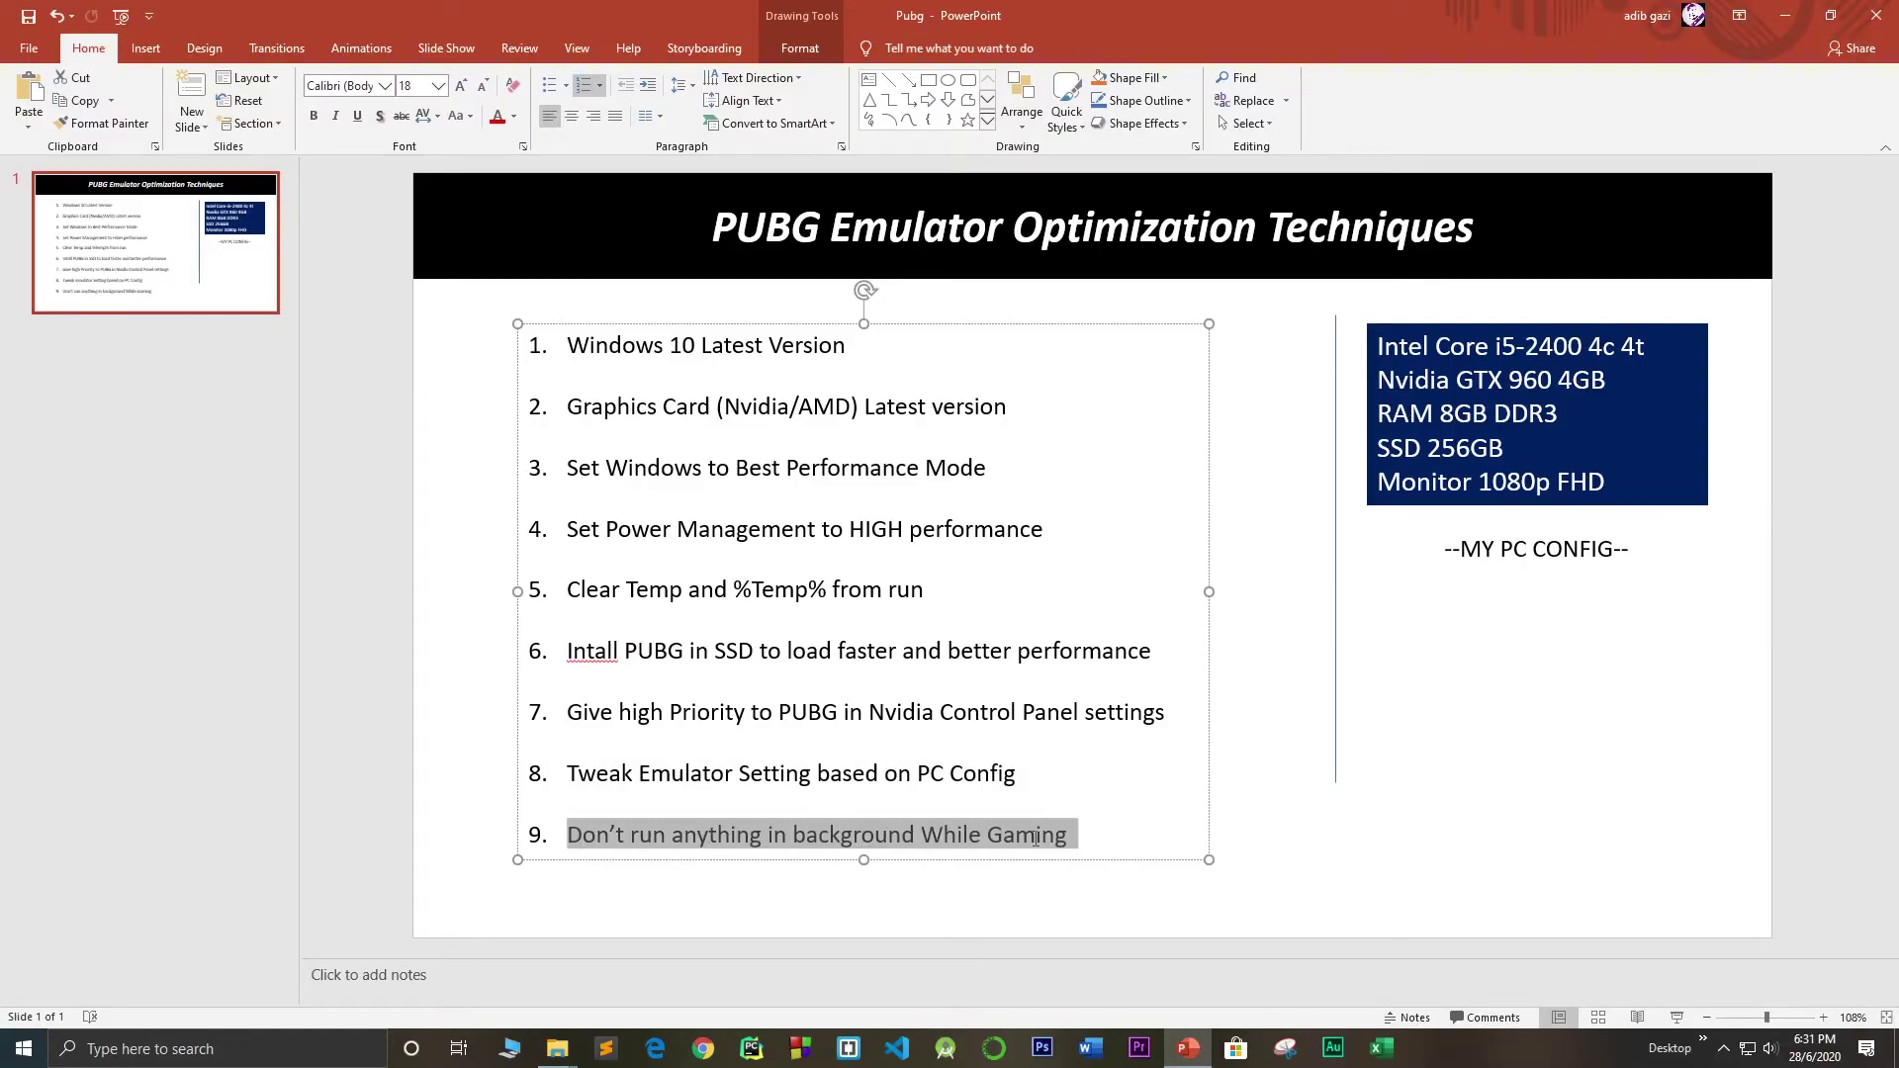